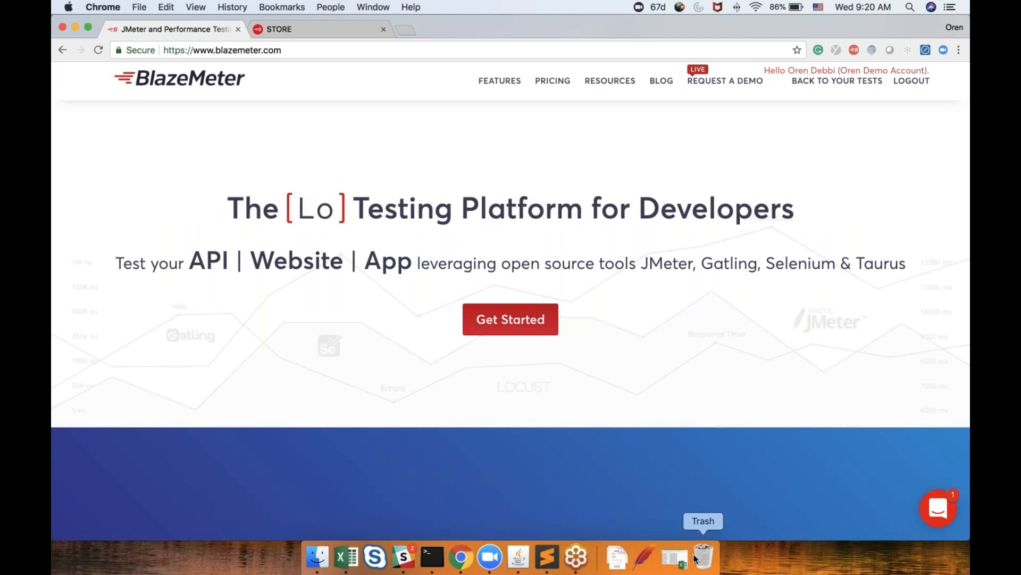
# Open the BlazeMeter app workspace dashboard in a new browser tab
pyautogui.click(405, 32)
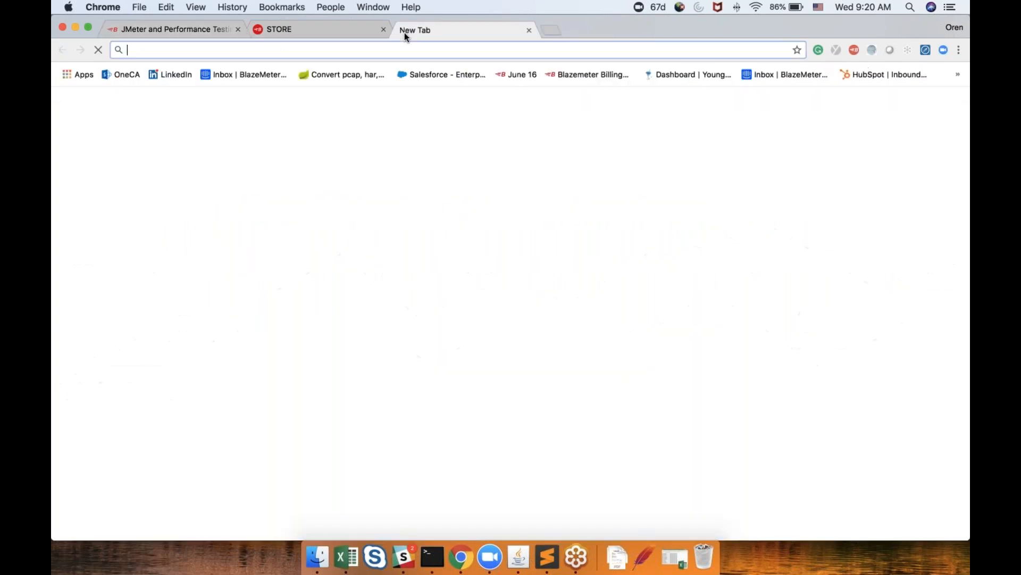
pyautogui.write('a')
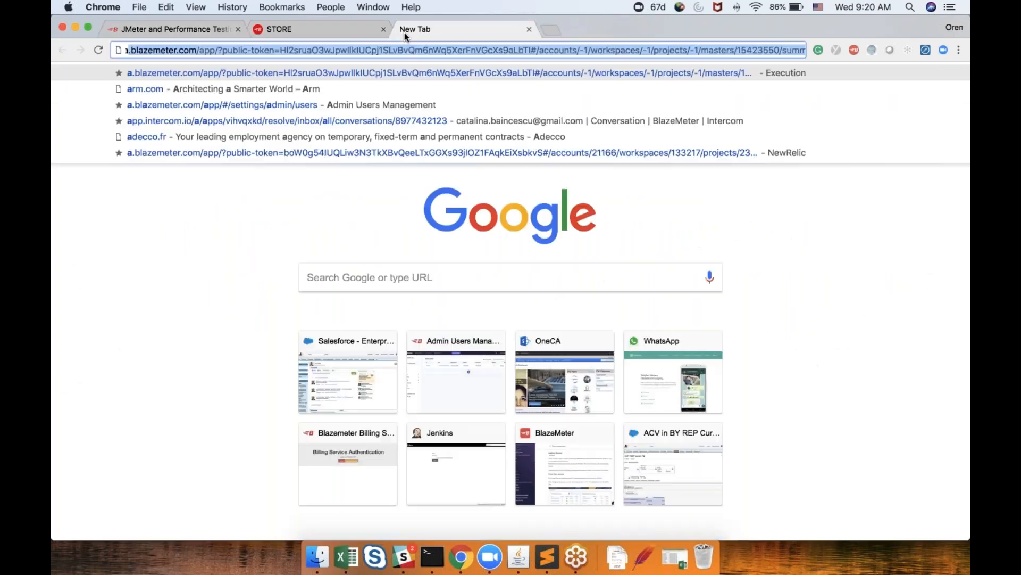
pyautogui.press('Return')
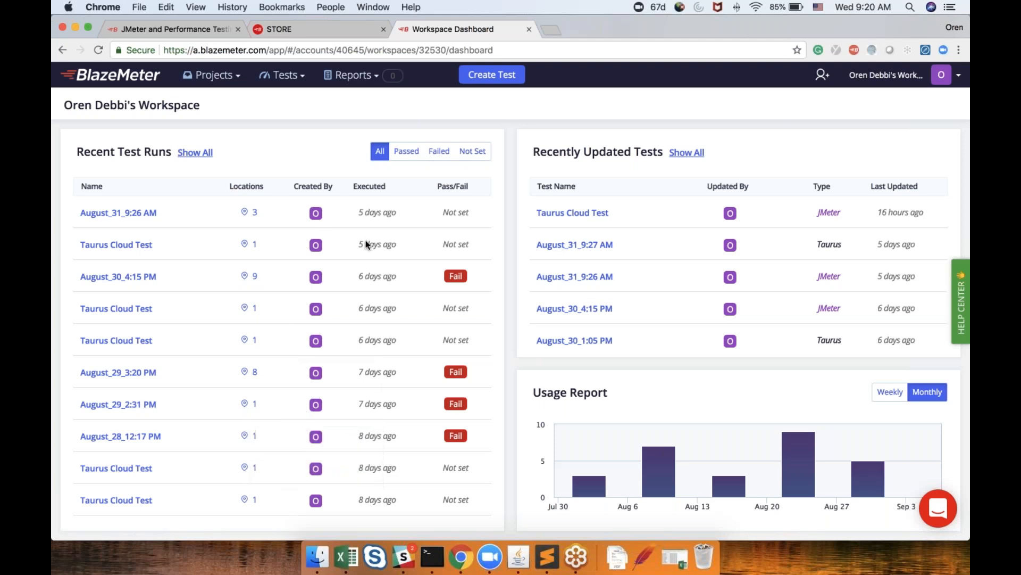
# Review the recent test runs and recently updated tests listed on the workspace dashboard
pyautogui.moveTo(254, 215)
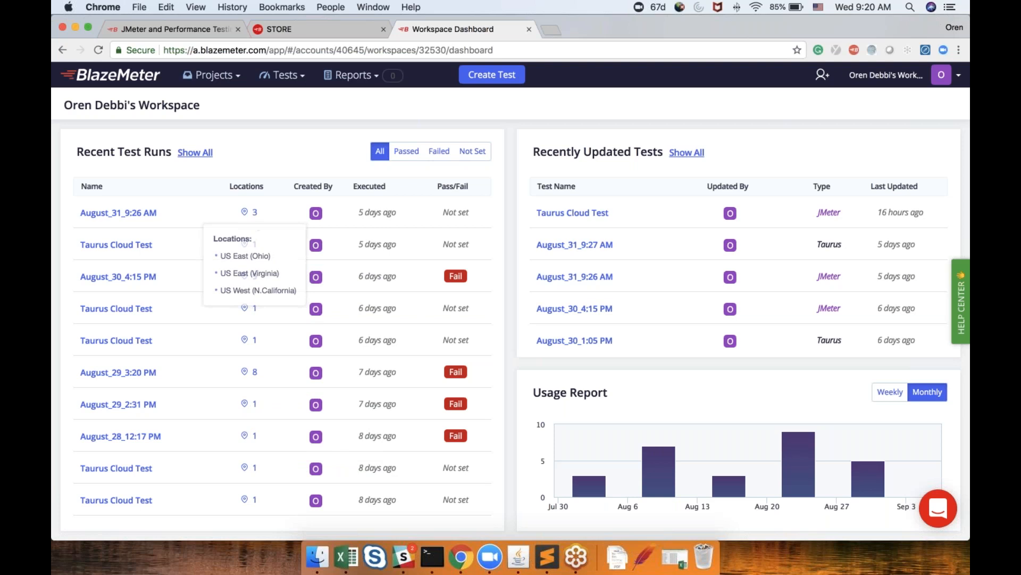
pyautogui.moveTo(254, 347)
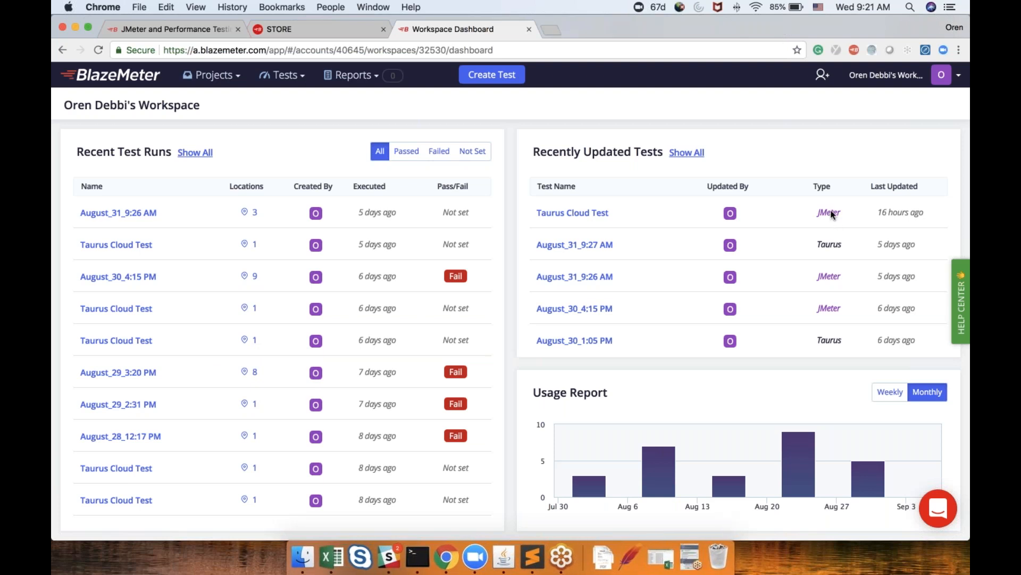
pyautogui.scroll(-4, 832, 246)
pyautogui.scroll(1, 833, 246)
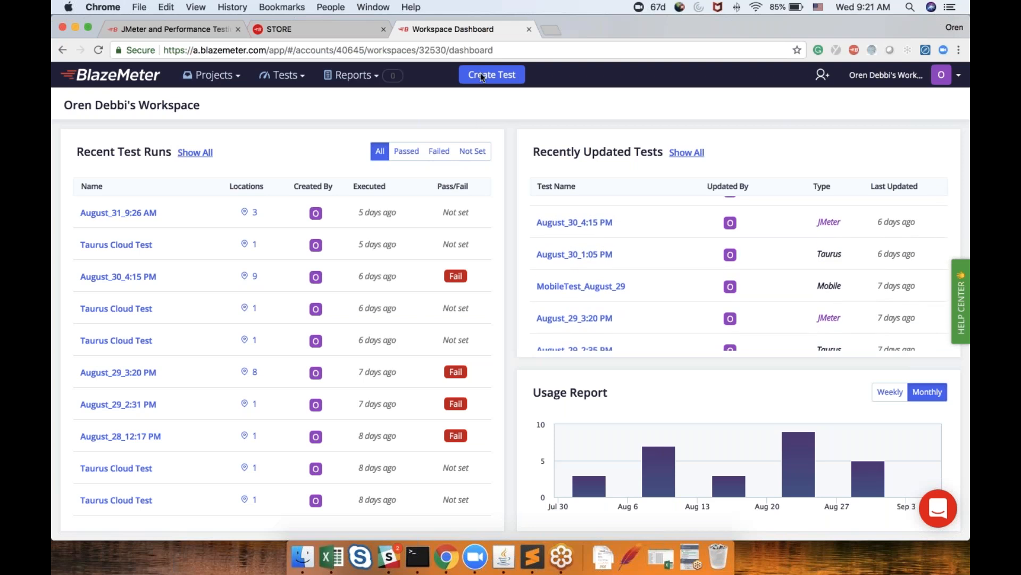
pyautogui.scroll(-5, 740, 298)
pyautogui.scroll(3, 740, 298)
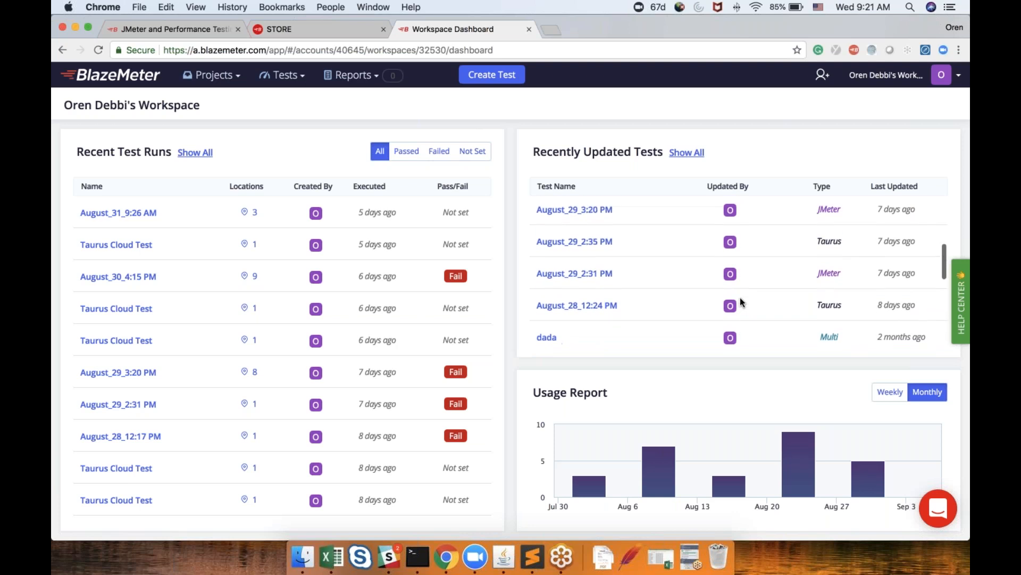
pyautogui.scroll(4, 739, 298)
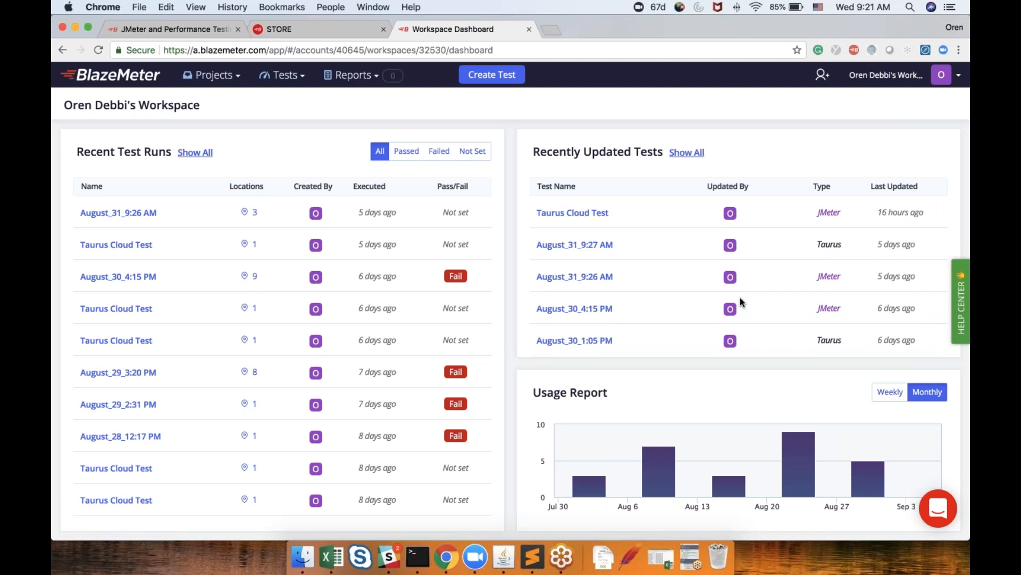
# Start a new test and, after comparing the test types, create a streamlined JMeter Test (new)
pyautogui.click(500, 76)
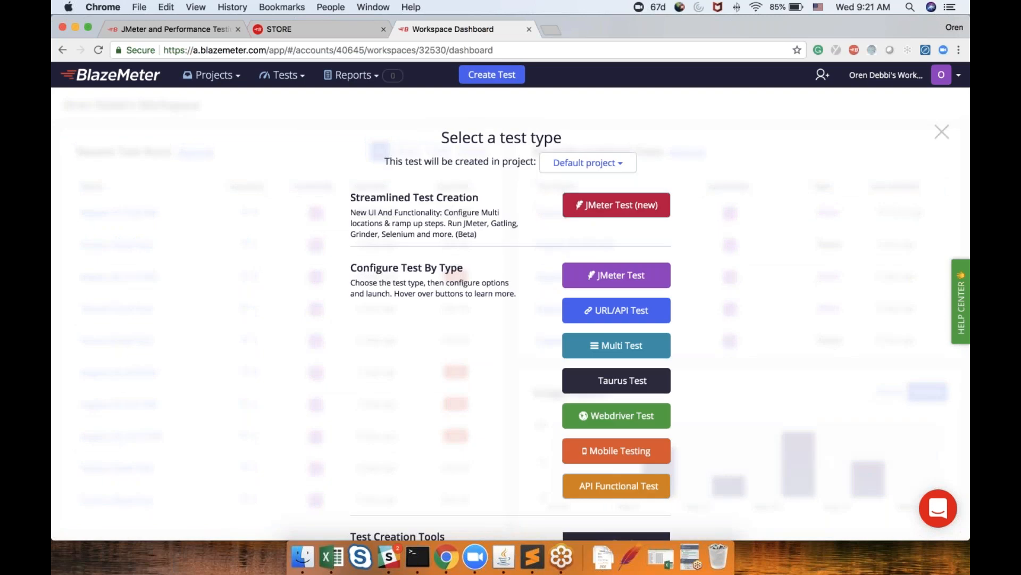
pyautogui.scroll(-2, 621, 176)
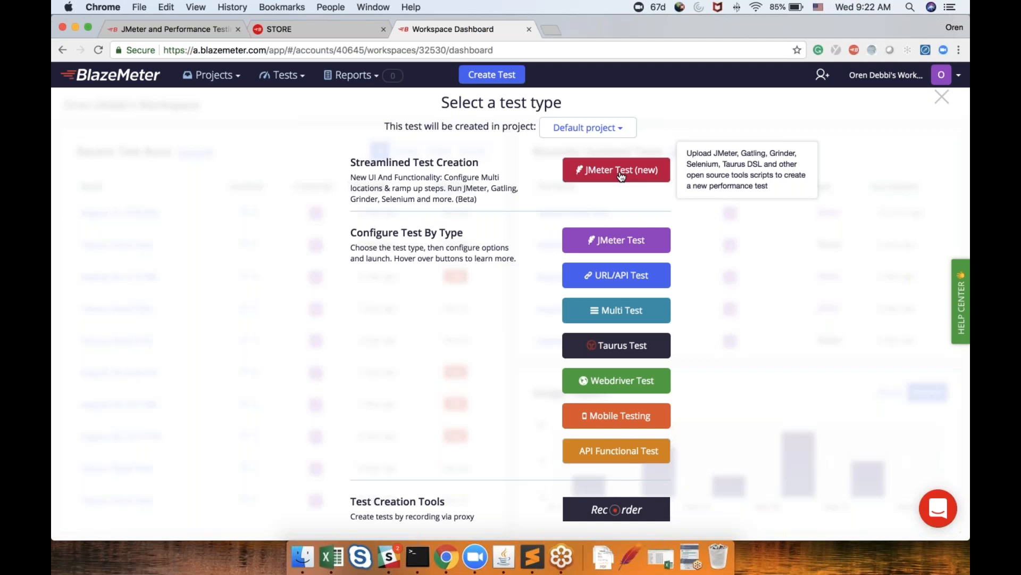
pyautogui.click(603, 281)
pyautogui.moveTo(623, 316)
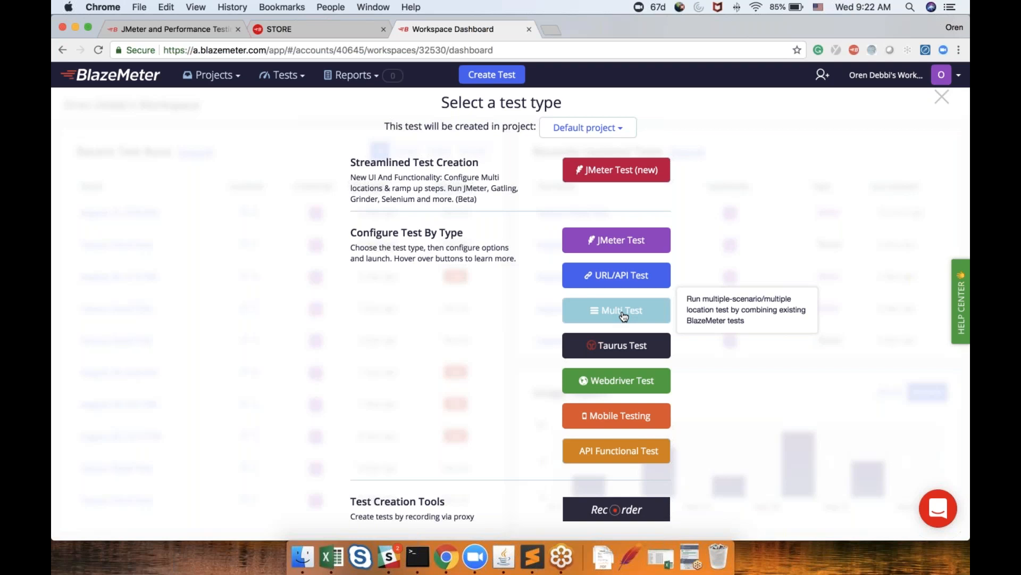
pyautogui.click(623, 316)
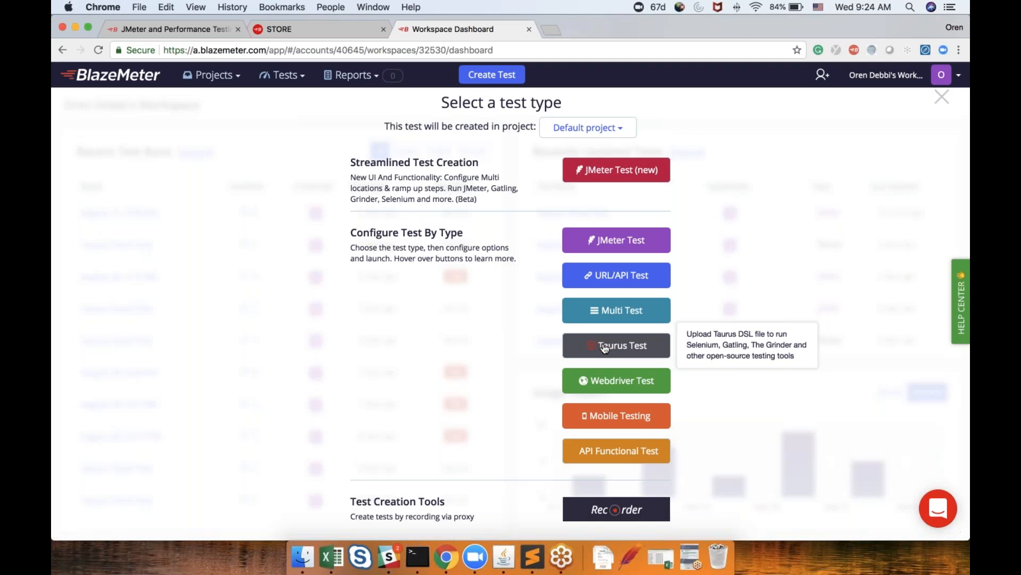
pyautogui.click(605, 347)
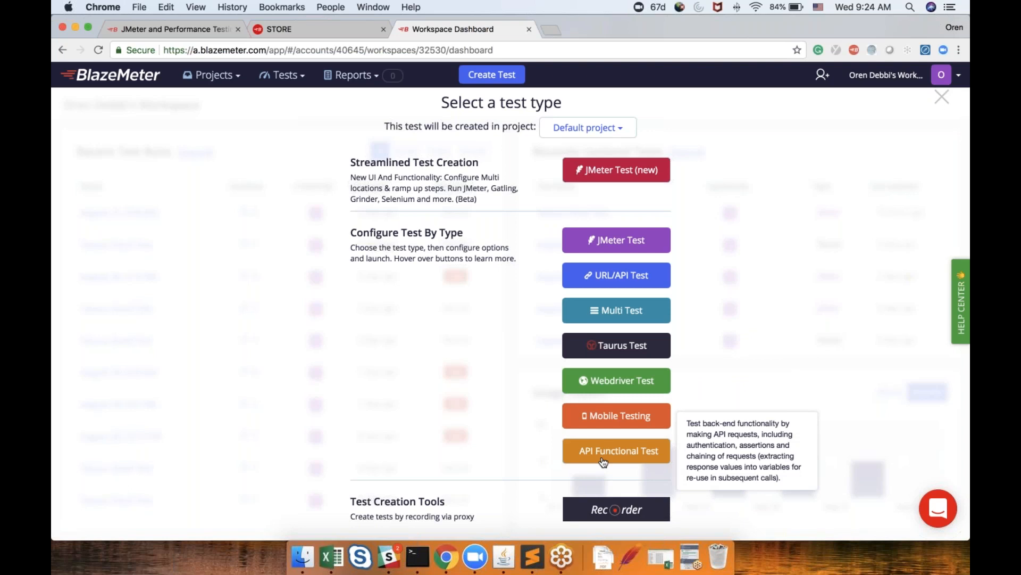
pyautogui.click(616, 177)
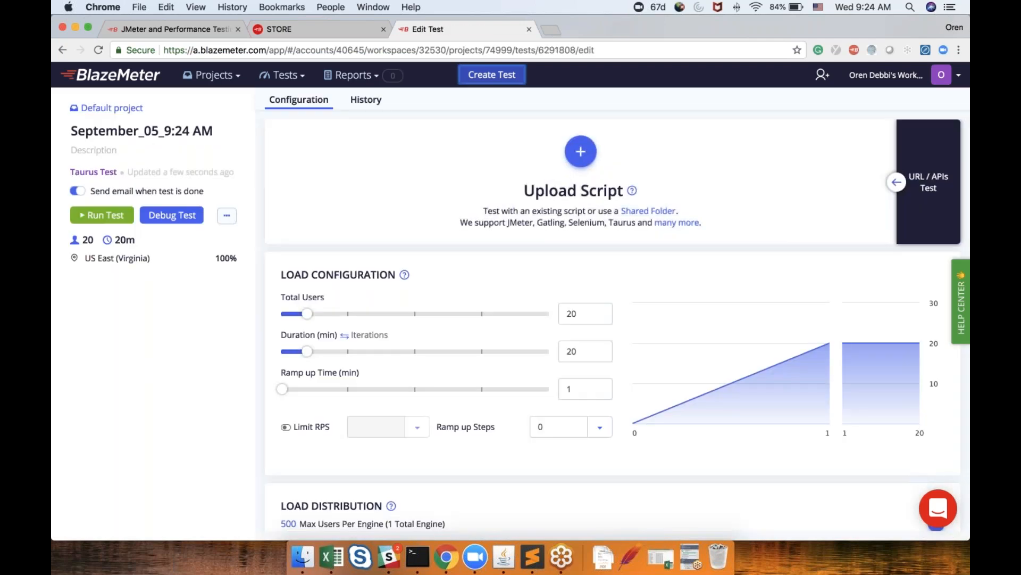
# Review the new test's load configuration, load distribution and integration settings
pyautogui.scroll(-5, 617, 324)
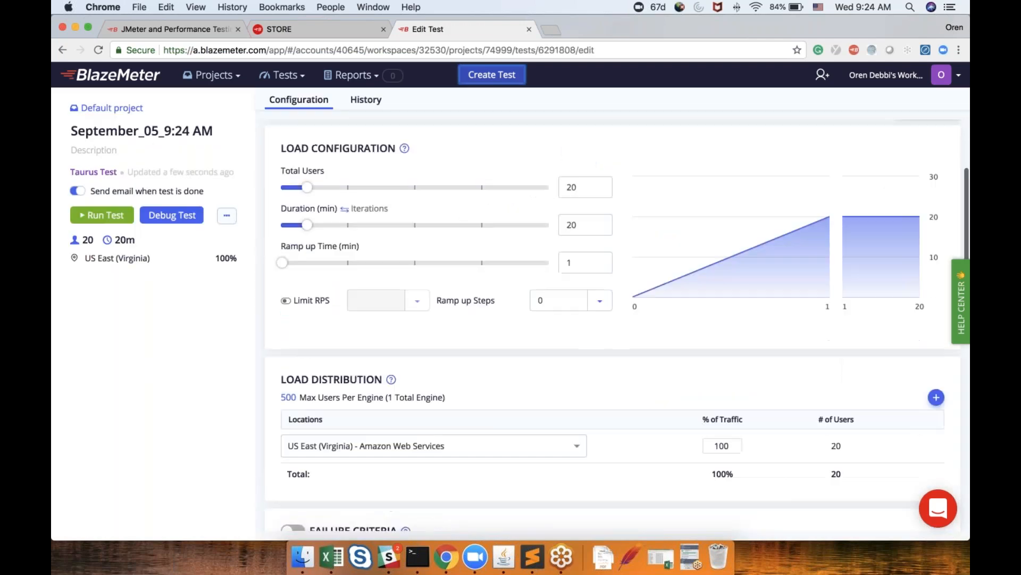
pyautogui.scroll(-5, 612, 325)
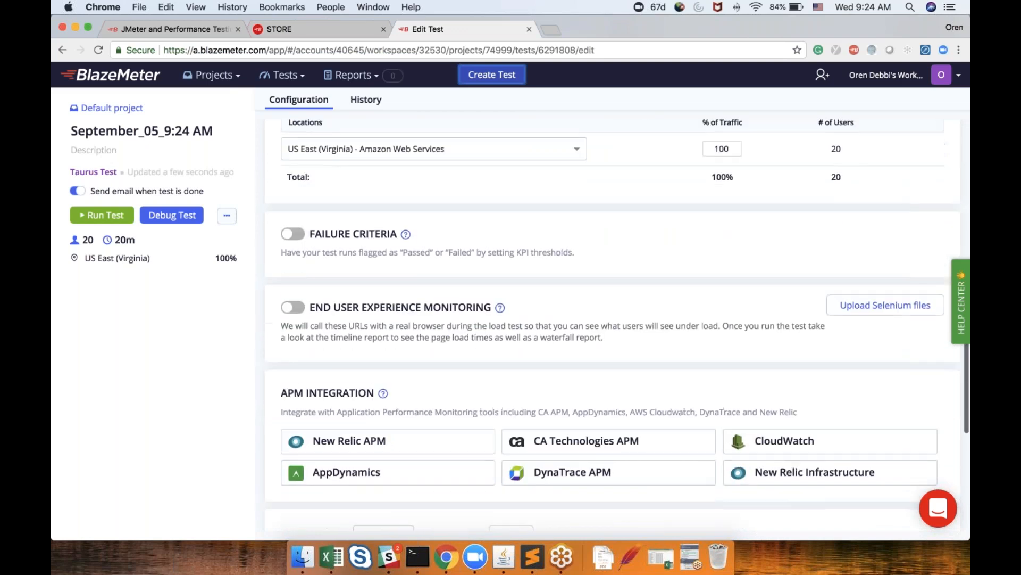
pyautogui.scroll(-3, 612, 325)
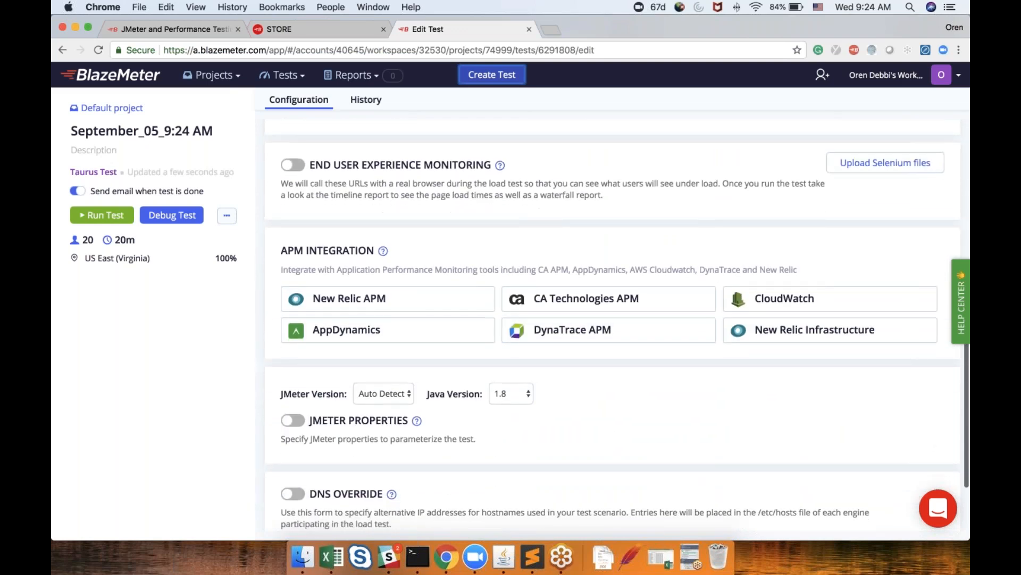
pyautogui.scroll(7, 612, 324)
pyautogui.scroll(5, 580, 164)
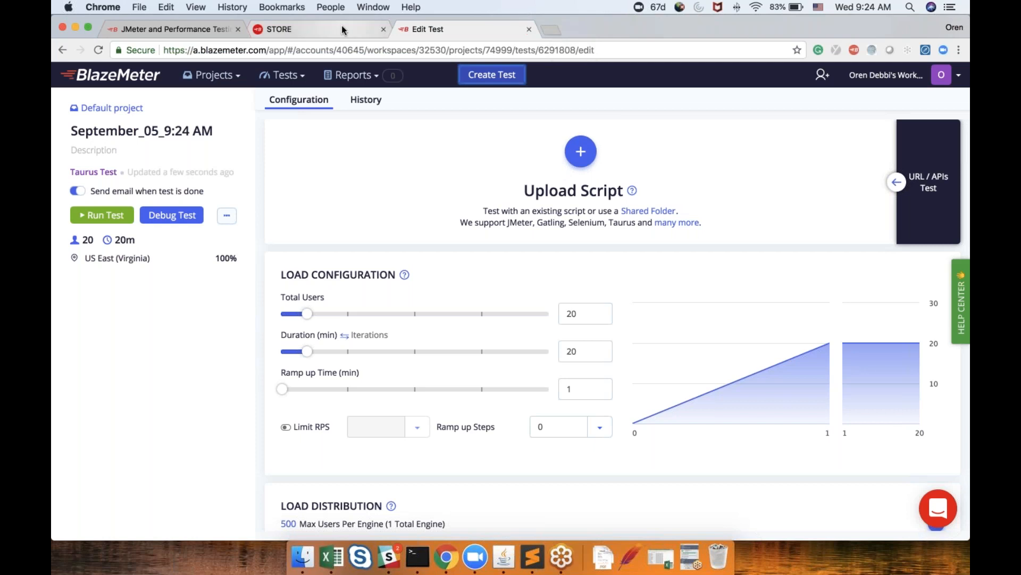
# Open the BlazeMeter recorder extension on the store tab and name the recording HAEQGJGADDSAUA
pyautogui.hotkey('ctrl', 'shift', 'Tab')
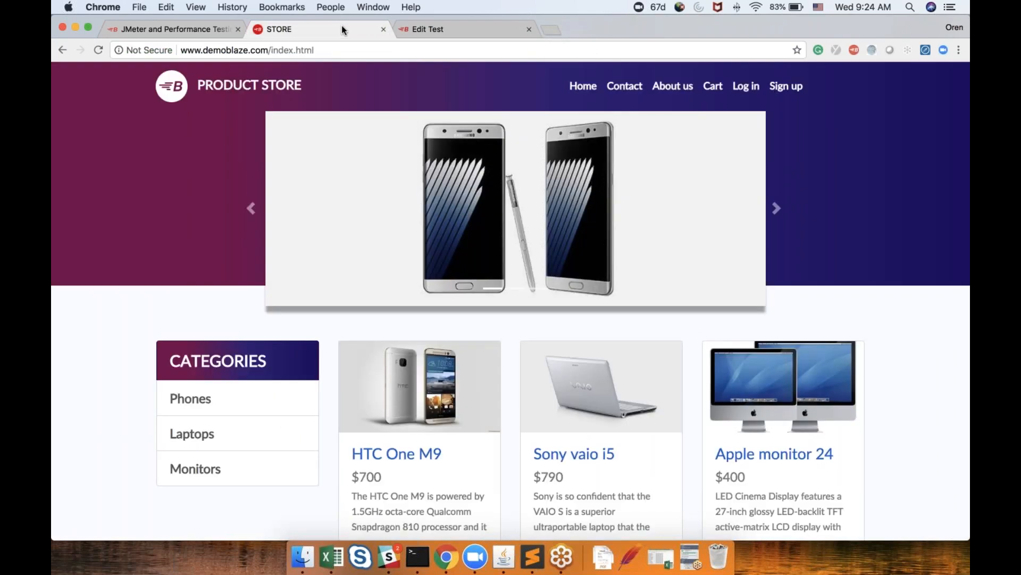
pyautogui.click(850, 52)
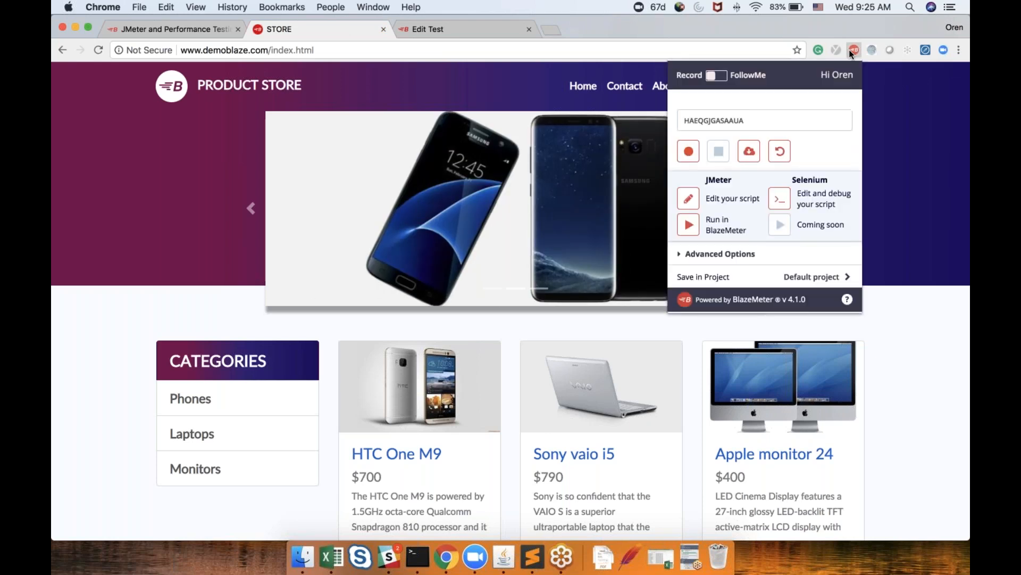
pyautogui.click(732, 118)
pyautogui.press('BackSpace')
pyautogui.press('BackSpace')
pyautogui.press('BackSpace')
pyautogui.press('BackSpace')
pyautogui.write('ADDSA')
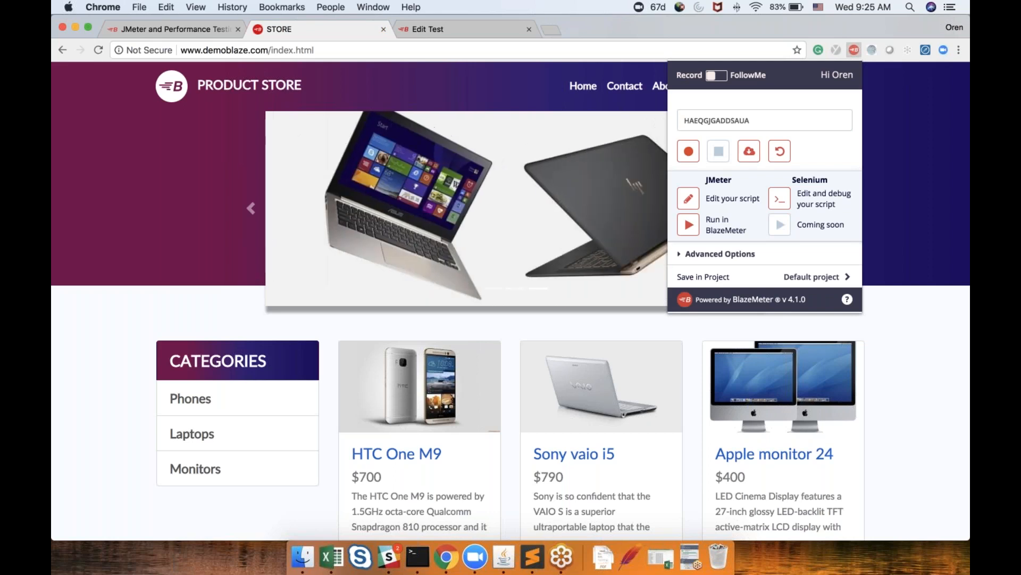
# Start recording and add the Dell i7 8gb laptop from the Laptops category to the cart
pyautogui.click(689, 151)
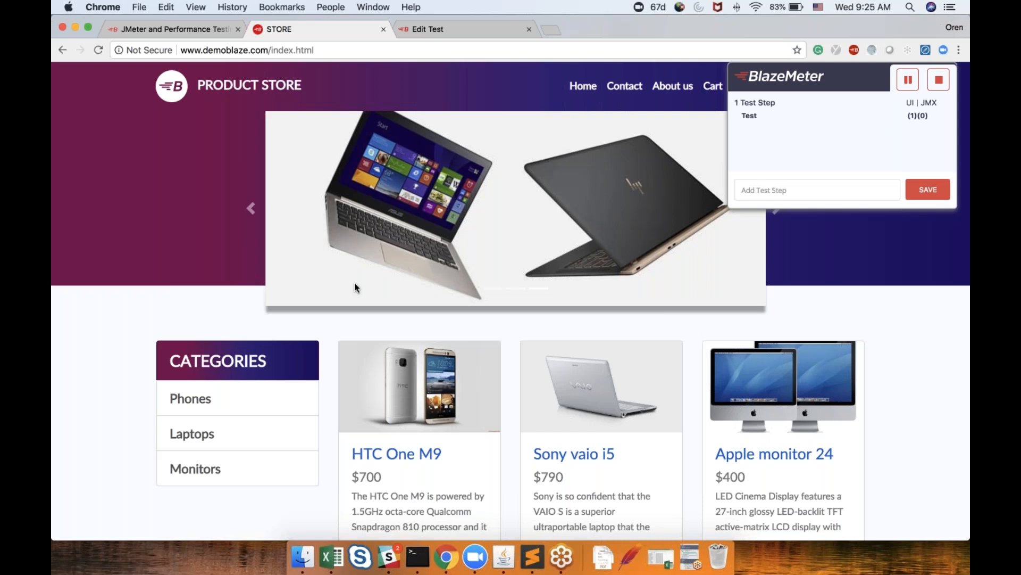
pyautogui.click(203, 439)
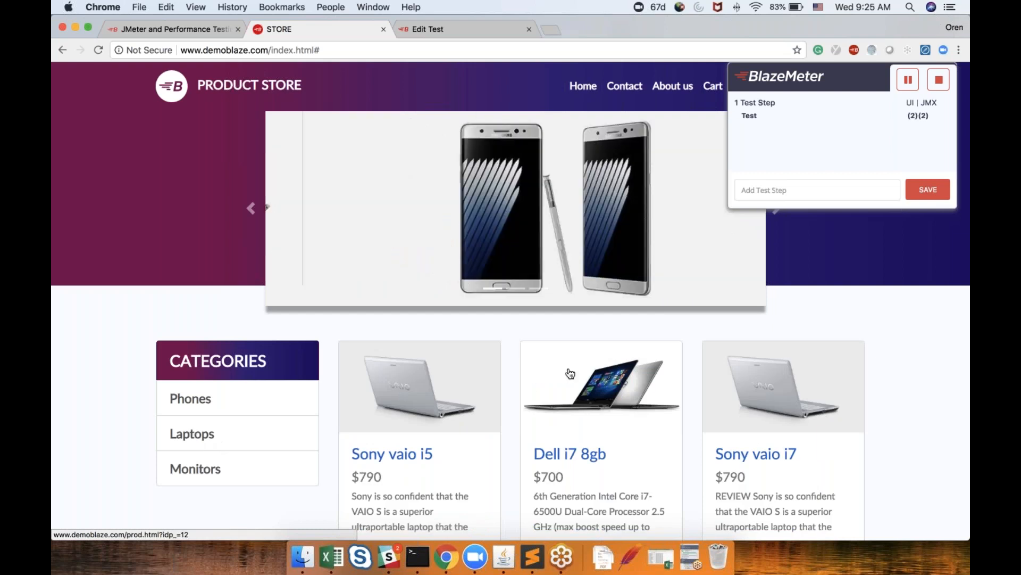
pyautogui.click(570, 374)
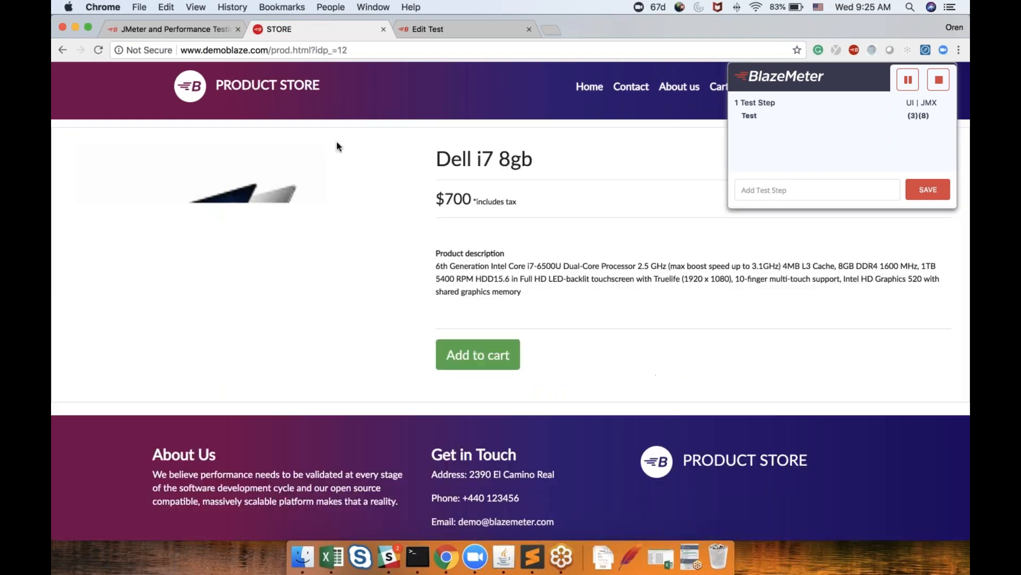
pyautogui.click(477, 361)
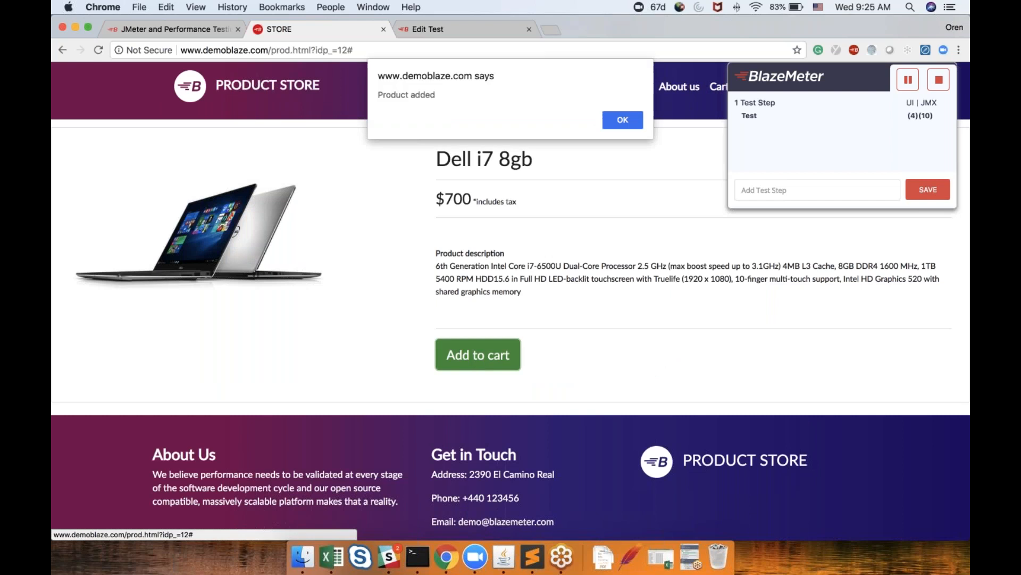
pyautogui.click(639, 120)
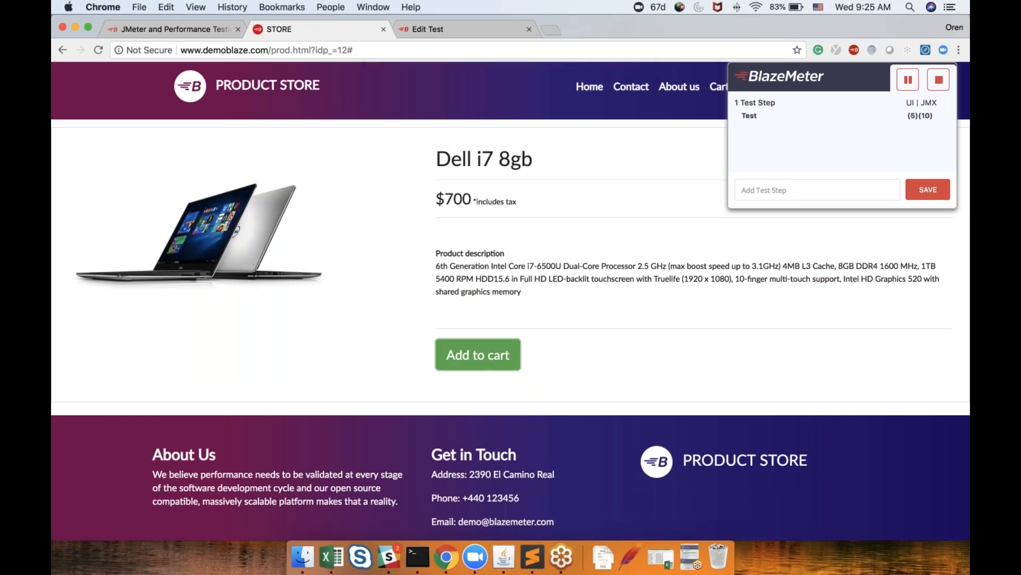
# Move the recorder panel aside, open the cart and begin placing the order
pyautogui.moveTo(848, 80); pyautogui.dragTo(844, 234)
pyautogui.click(718, 87)
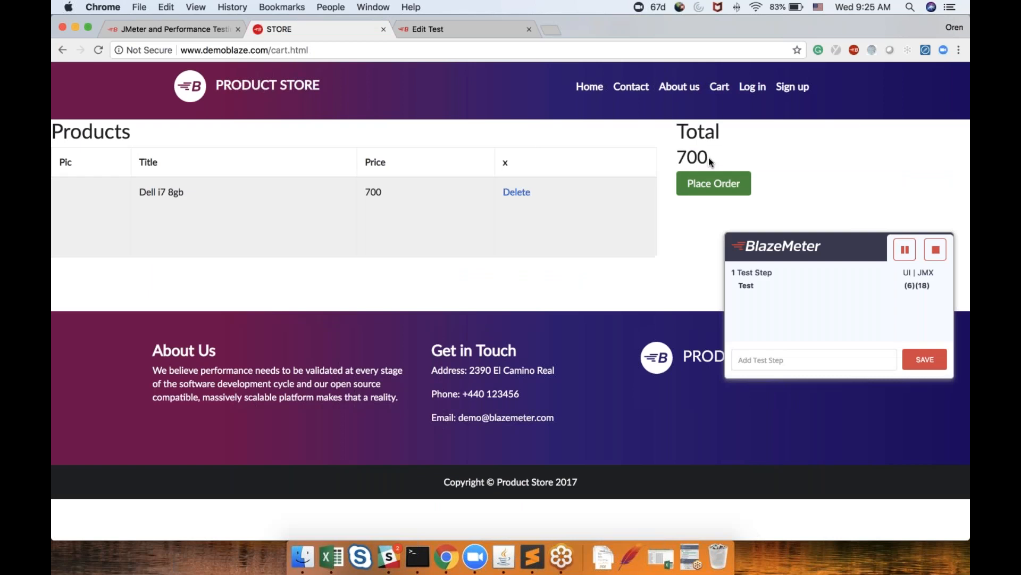
pyautogui.click(703, 189)
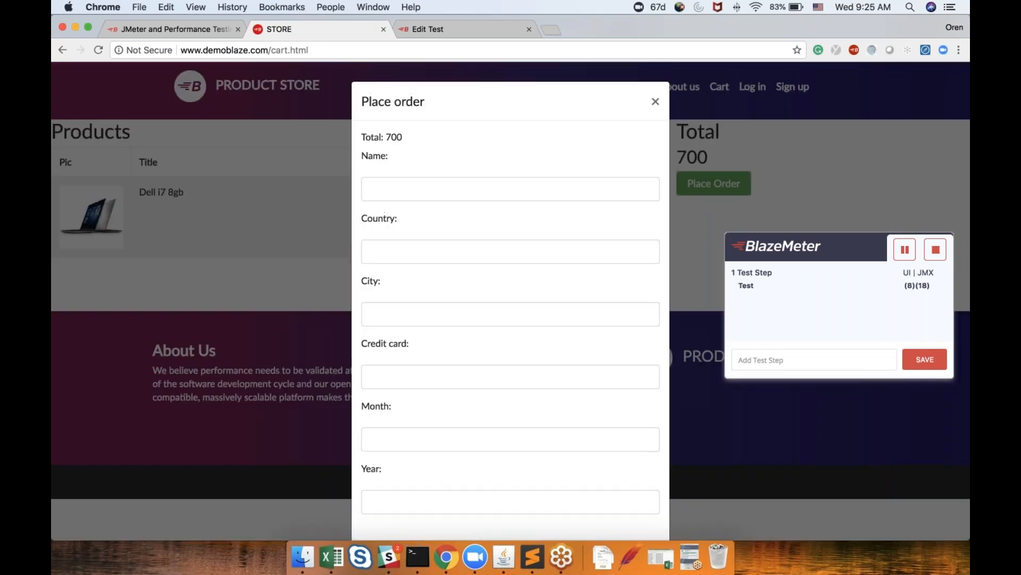
# Fill in the order's name and credit card number, then complete and confirm the purchase
pyautogui.click(511, 189)
pyautogui.write('XX')
pyautogui.scroll(-3, 510, 300)
pyautogui.click(415, 301)
pyautogui.write('23423423')
pyautogui.click(619, 506)
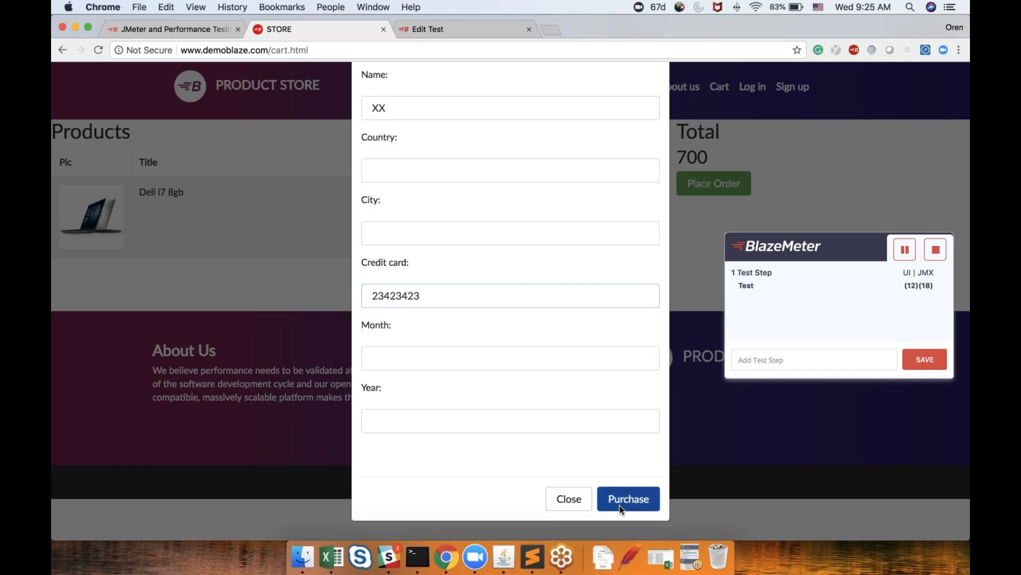
pyautogui.click(498, 399)
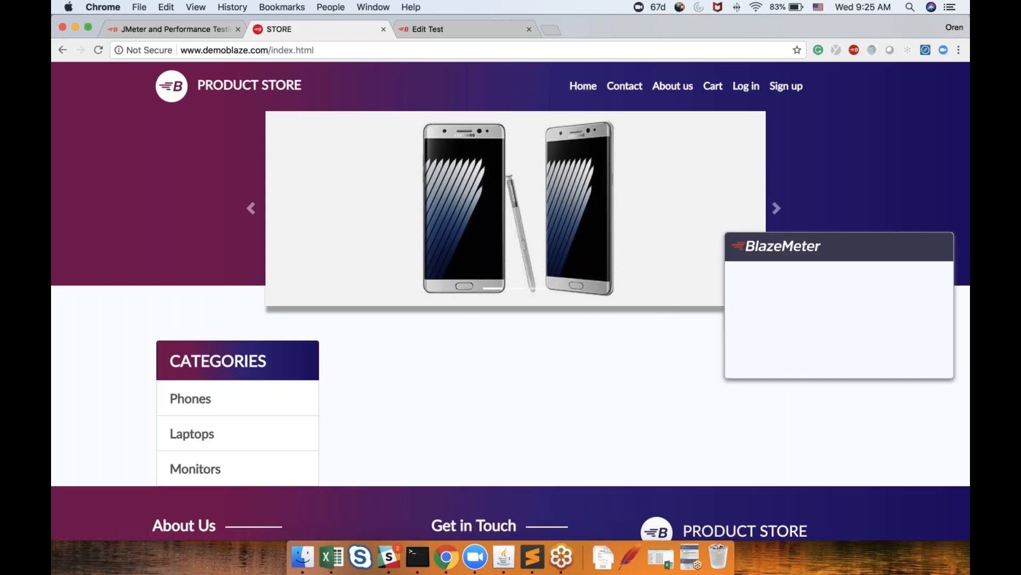
# Stop the recording and replay the script in the Selenium debugger, dismissing the purchase confirmation
pyautogui.click(854, 49)
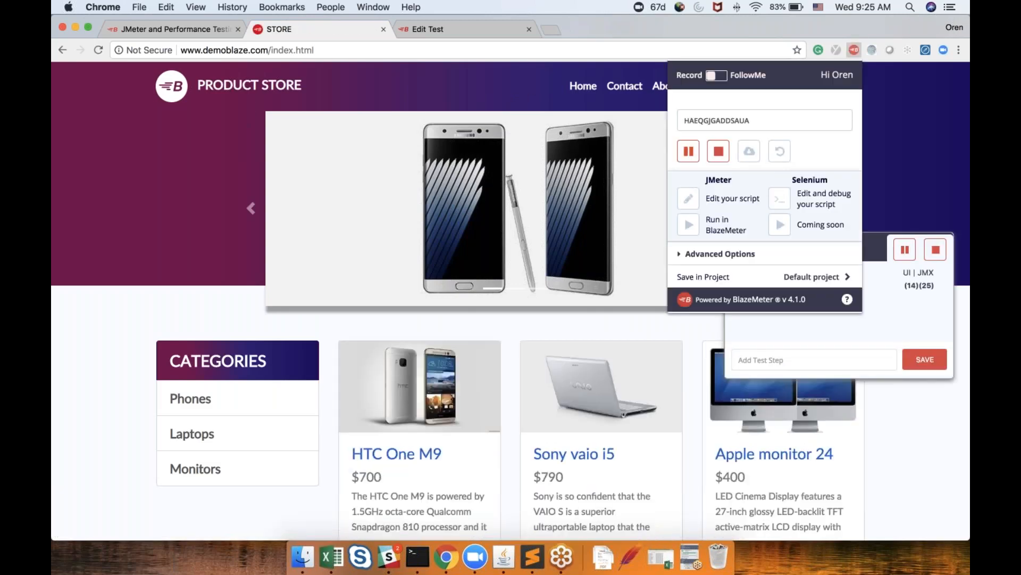
pyautogui.click(719, 151)
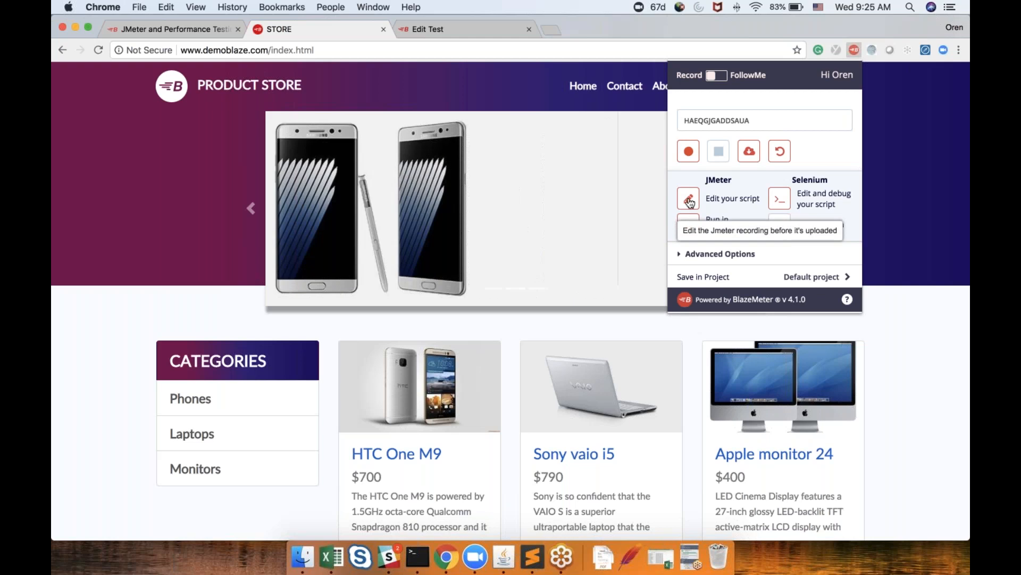
pyautogui.click(780, 199)
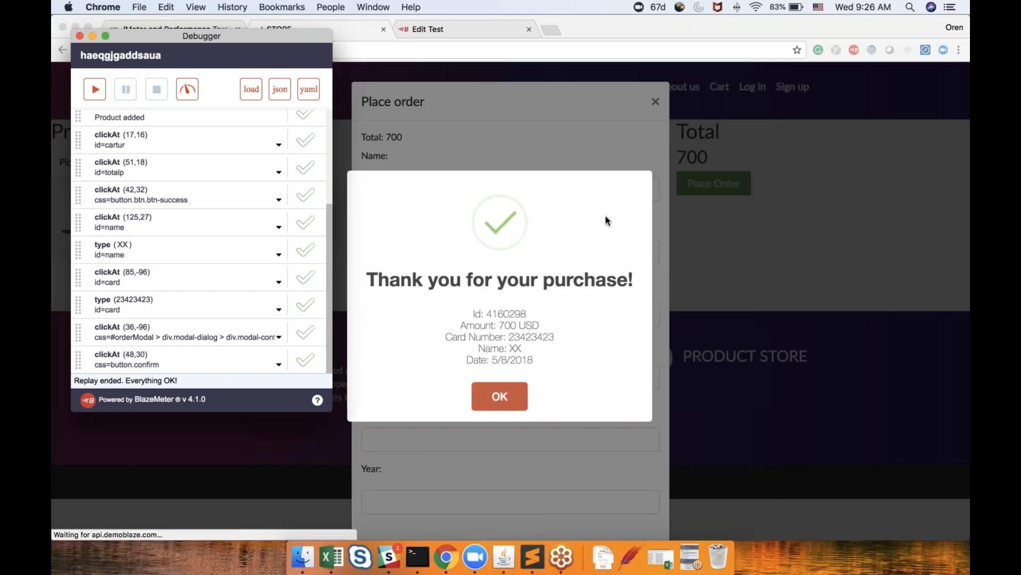
pyautogui.click(485, 387)
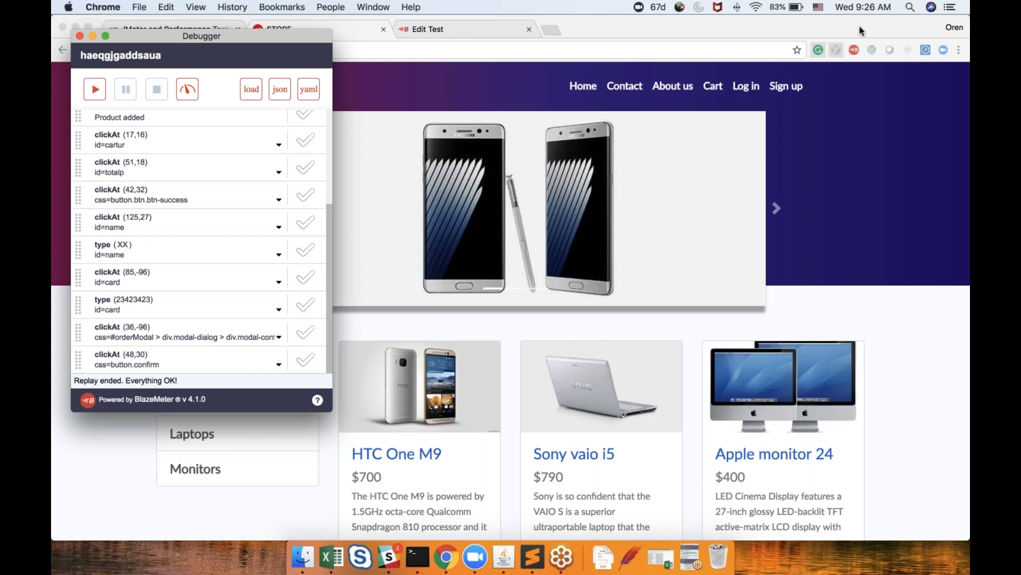
pyautogui.click(855, 51)
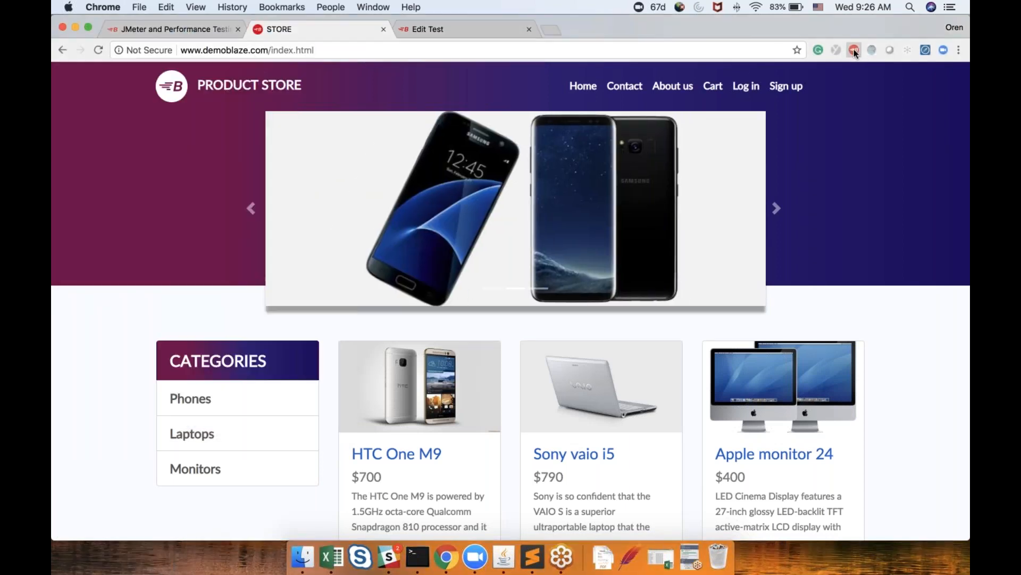
# Open the recorded script in the BlazeMeter editor and export it as a JMeter JMX file
pyautogui.click(854, 51)
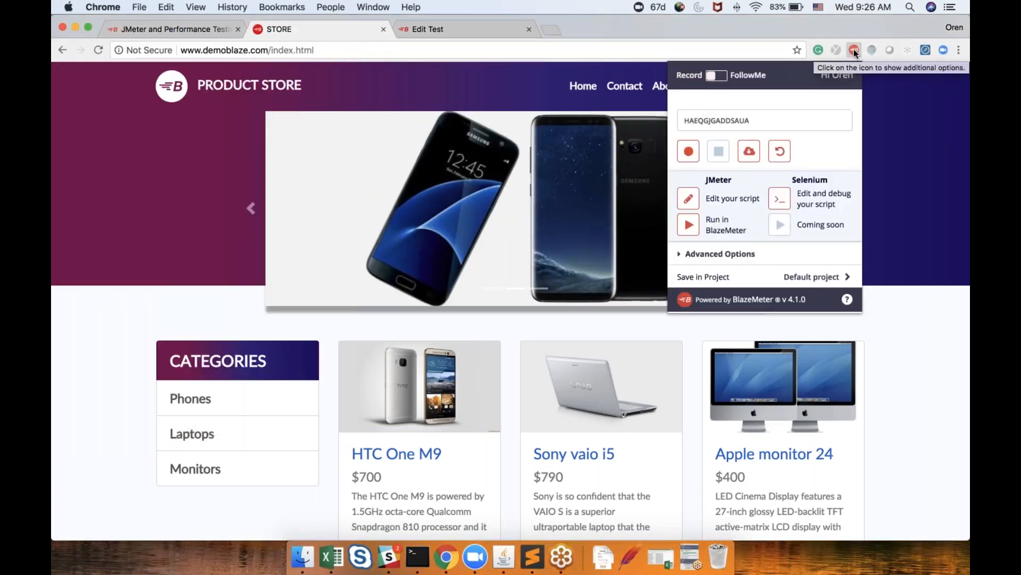
pyautogui.click(689, 199)
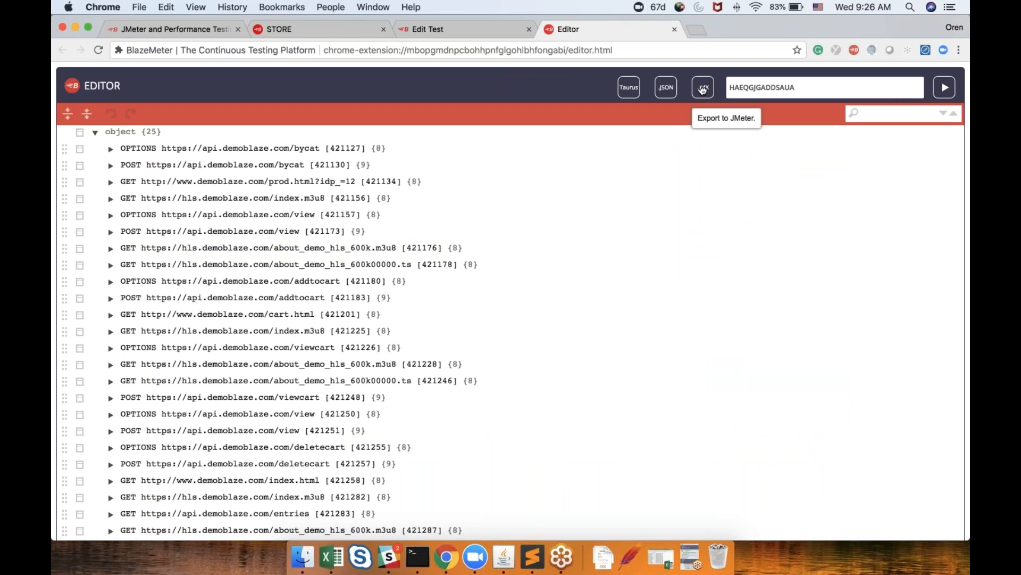
pyautogui.click(703, 89)
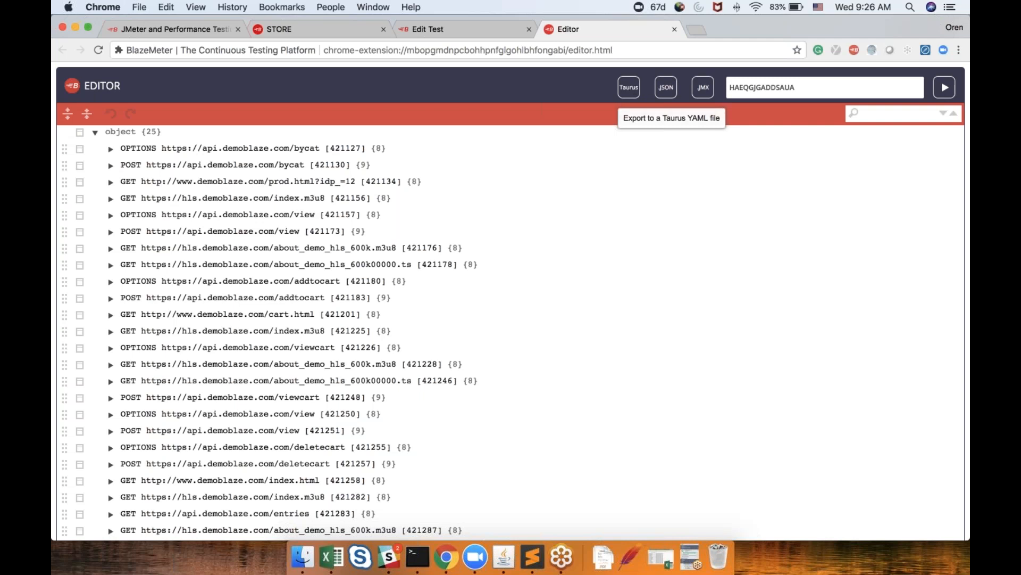
pyautogui.click(702, 88)
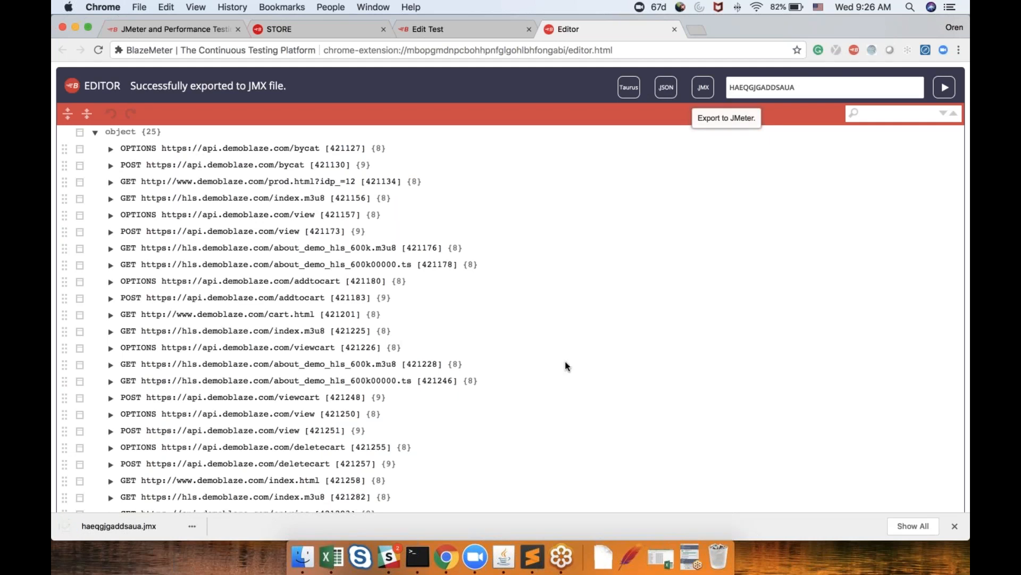
# Switch to JMeter and open the exported haeqgjgaddsaua.jmx test plan without saving the current one
pyautogui.click(505, 555)
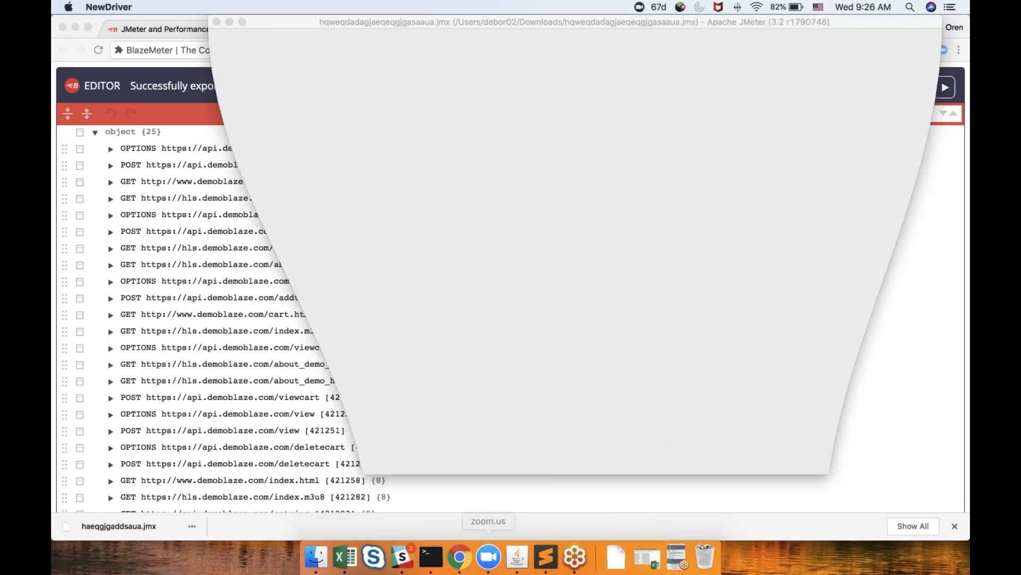
pyautogui.click(225, 37)
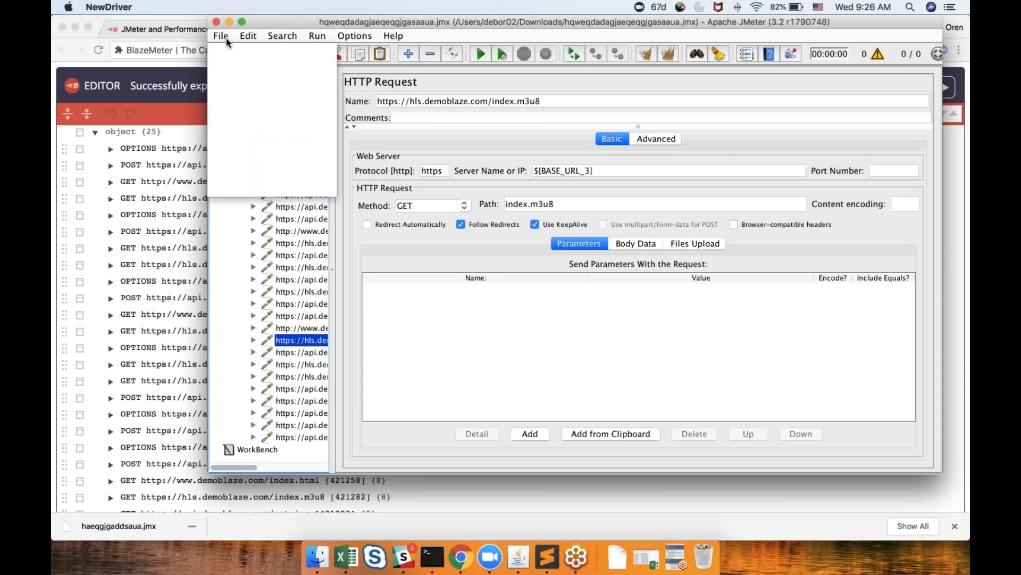
pyautogui.click(257, 80)
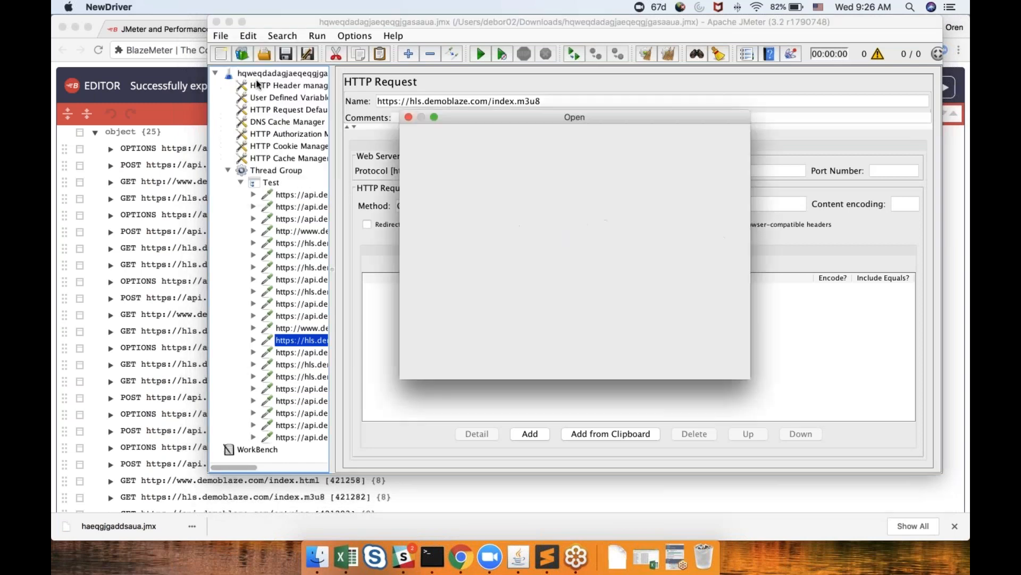
pyautogui.click(590, 172)
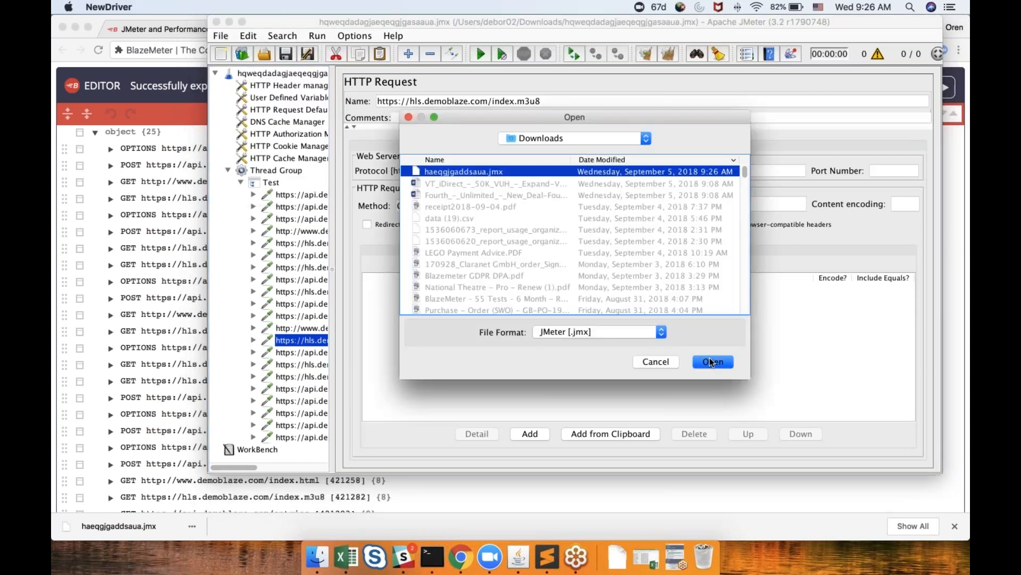
pyautogui.click(710, 359)
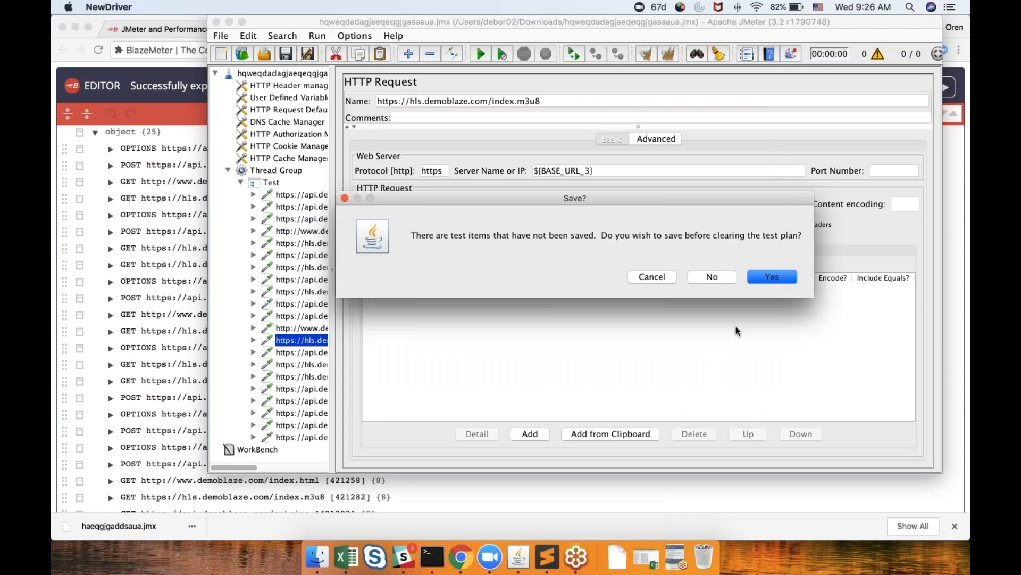
pyautogui.click(711, 276)
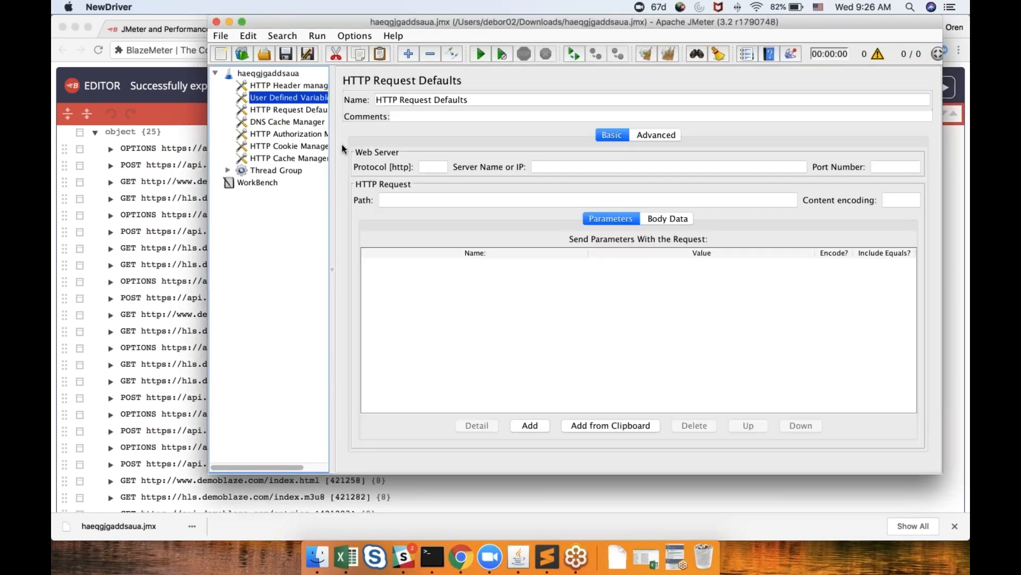
# Browse the test plan's config elements and expand the Thread Group and Test controller to inspect the recorded requests
pyautogui.press('Down')
pyautogui.press('Down')
pyautogui.press('Down')
pyautogui.press('Down')
pyautogui.press('Down')
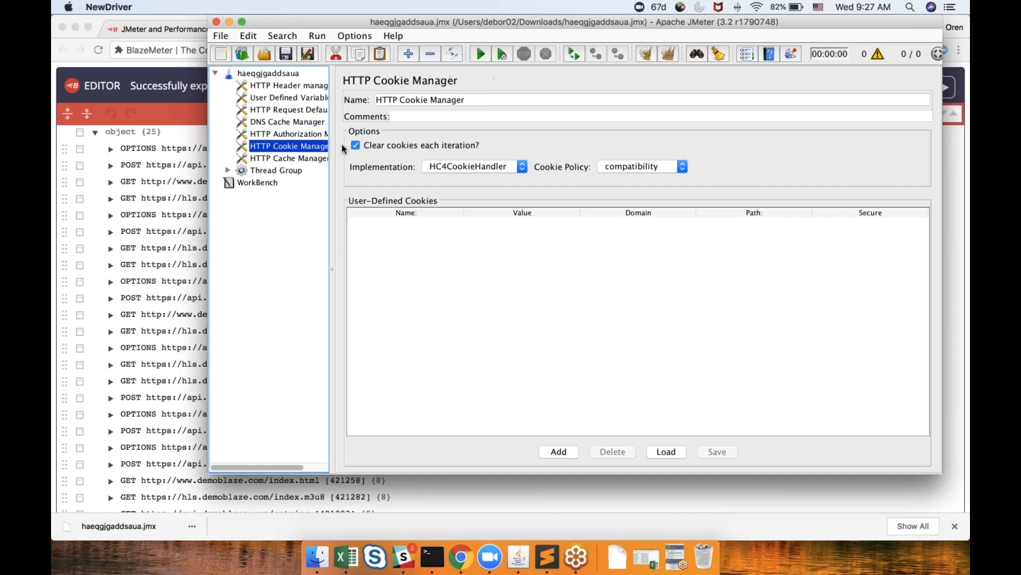
pyautogui.press('Down')
pyautogui.press('Right')
pyautogui.press('Down')
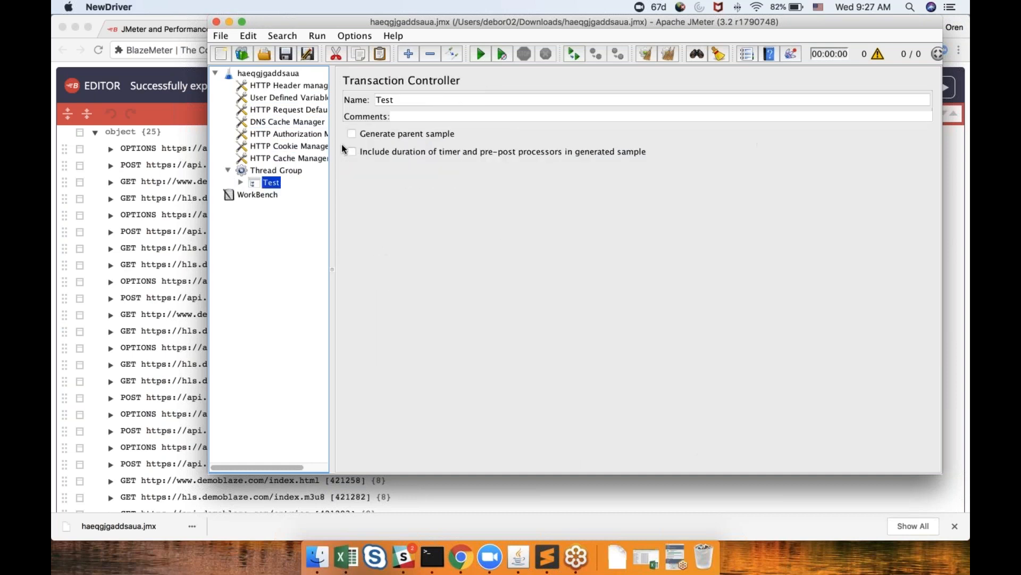
pyautogui.press('Right')
pyautogui.press('Down')
pyautogui.press('Down')
pyautogui.press('Down')
pyautogui.press('Down')
pyautogui.press('Down')
pyautogui.press('Down')
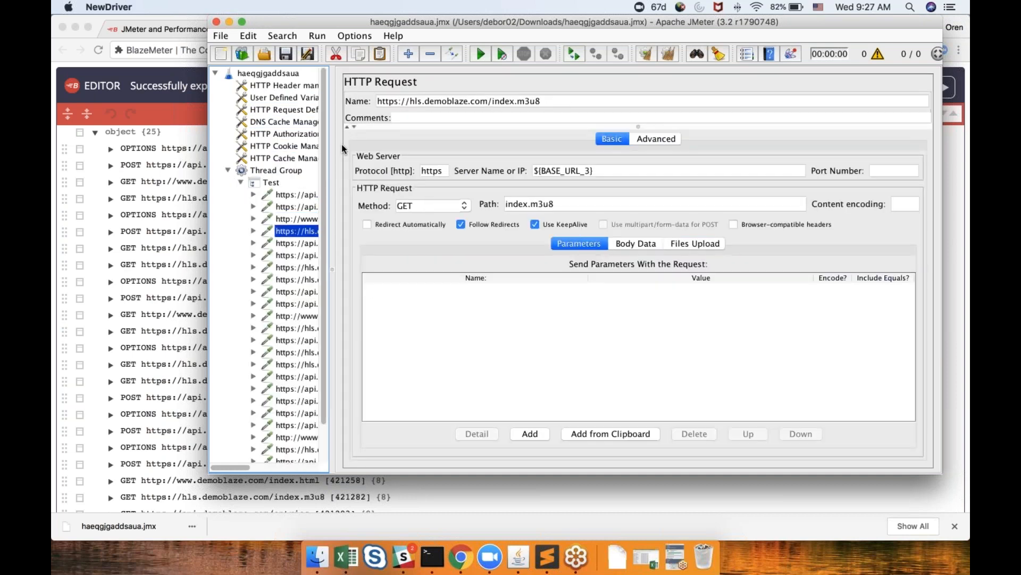
pyautogui.press('Down')
pyautogui.press('Down')
pyautogui.press('Down')
pyautogui.press('Down')
pyautogui.press('Down')
pyautogui.press('Down')
pyautogui.press('Down')
pyautogui.press('Down')
pyautogui.press('Down')
pyautogui.press('Down')
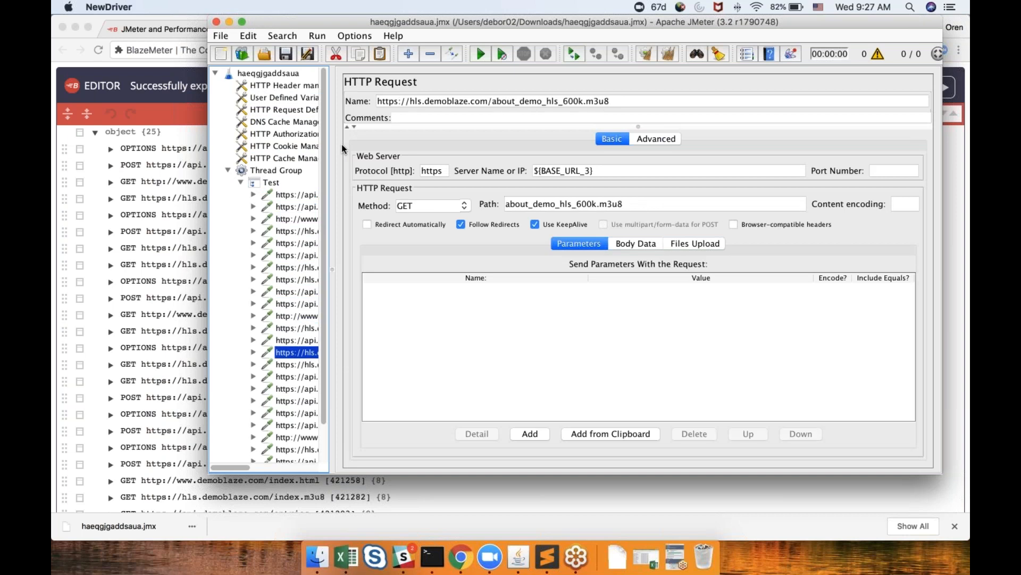
pyautogui.press('Down')
pyautogui.press('Down')
pyautogui.press('Down')
pyautogui.press('Down')
pyautogui.press('Down')
pyautogui.press('Down')
pyautogui.press('Down')
pyautogui.press('Down')
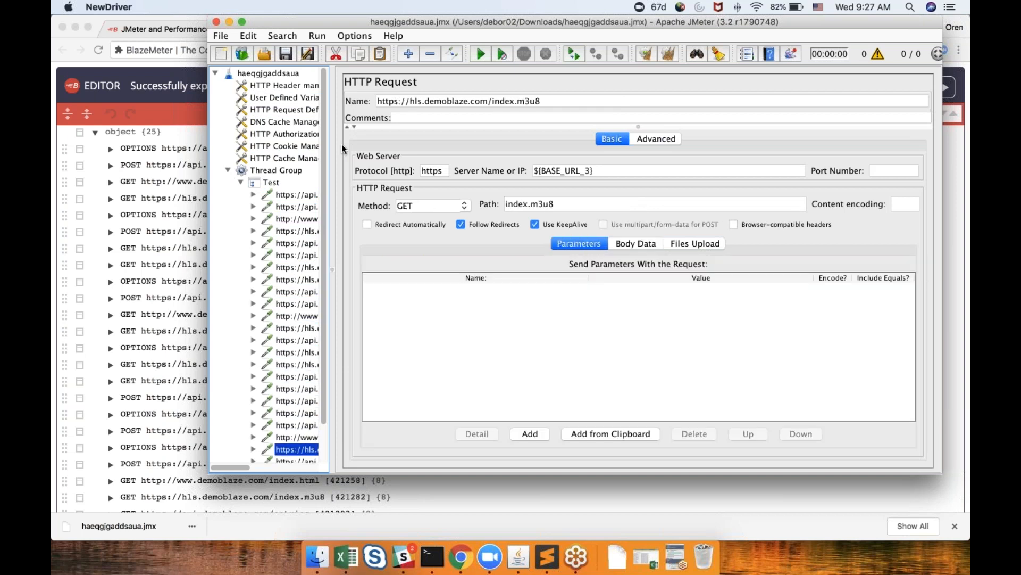
pyautogui.press('Down')
# Step through the recorded HTTP requests to examine their names, paths, parameters and body data
pyautogui.press('Up')
pyautogui.press('Up')
pyautogui.press('Up')
pyautogui.press('Up')
pyautogui.press('Up')
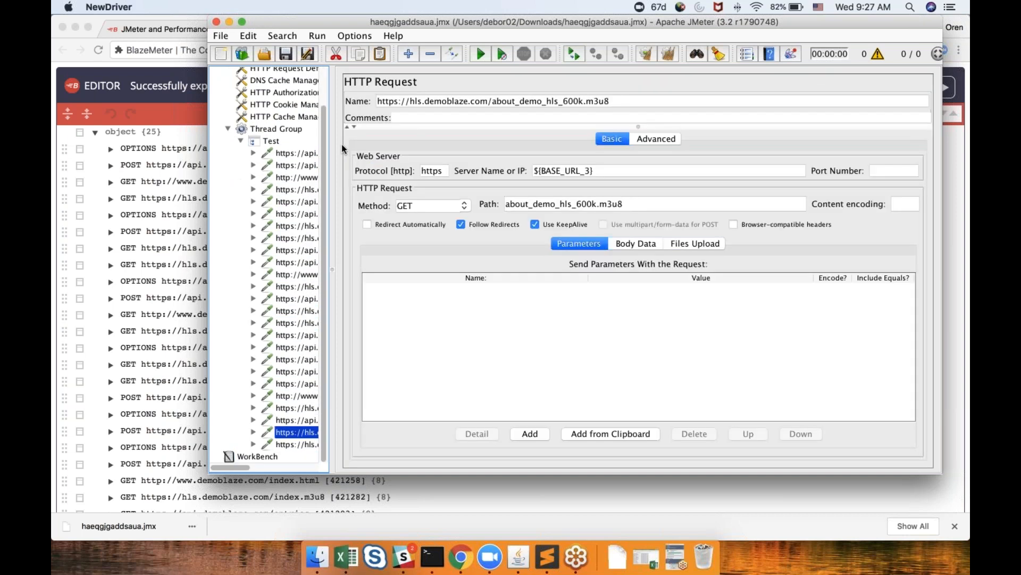
pyautogui.press('Up')
pyautogui.press('Up')
pyautogui.press('Up')
pyautogui.press('Up')
pyautogui.press('Up')
pyautogui.press('Up')
pyautogui.press('Up')
pyautogui.press('Up')
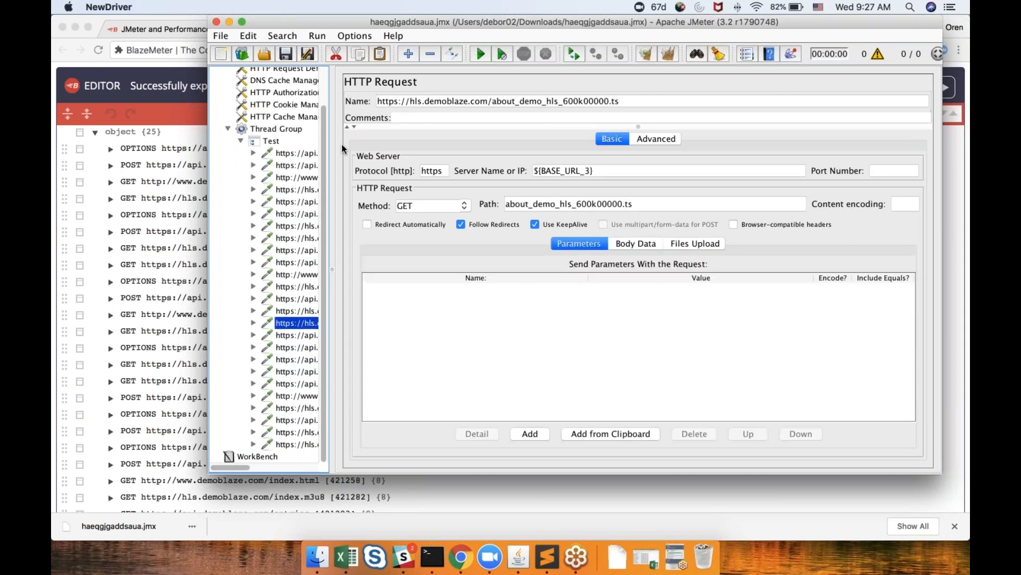
pyautogui.press('Up')
pyautogui.press('Up')
pyautogui.press('Up')
pyautogui.press('Up')
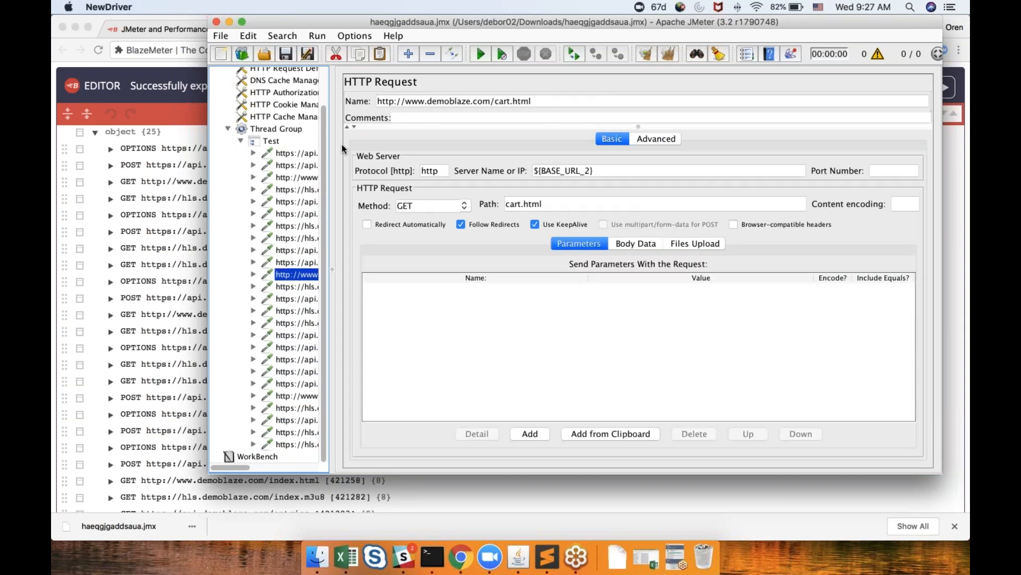
pyautogui.press('Up')
pyautogui.press('Up')
pyautogui.press('Up')
pyautogui.press('Up')
pyautogui.press('Up')
pyautogui.press('Up')
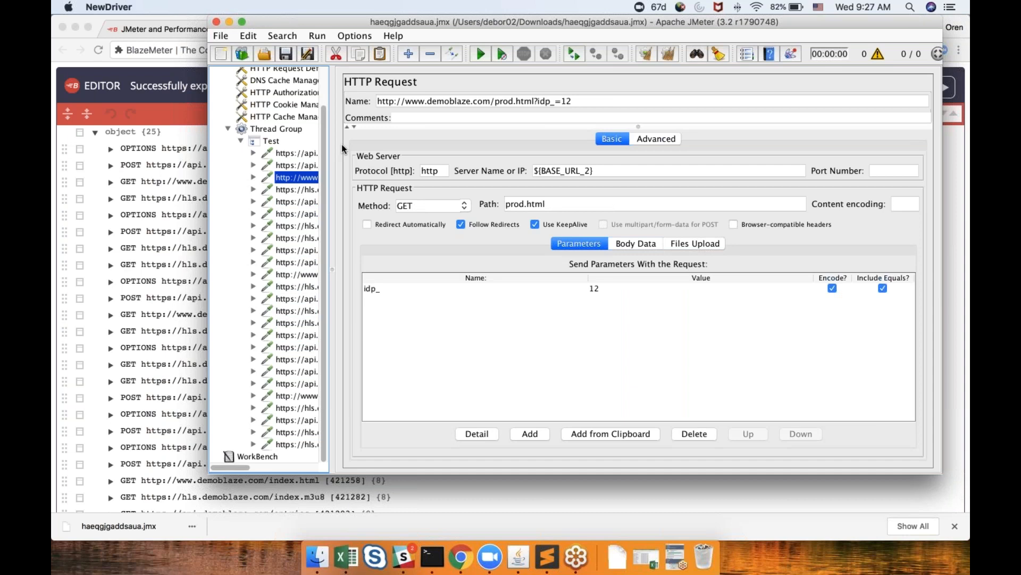
pyautogui.press('Down')
pyautogui.press('Down')
pyautogui.press('Down')
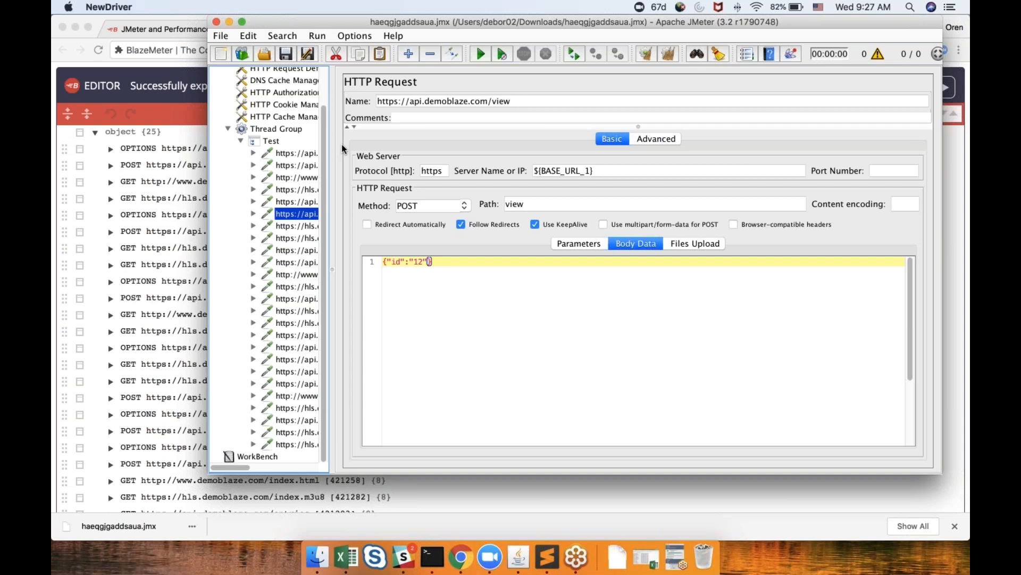
pyautogui.press('Down')
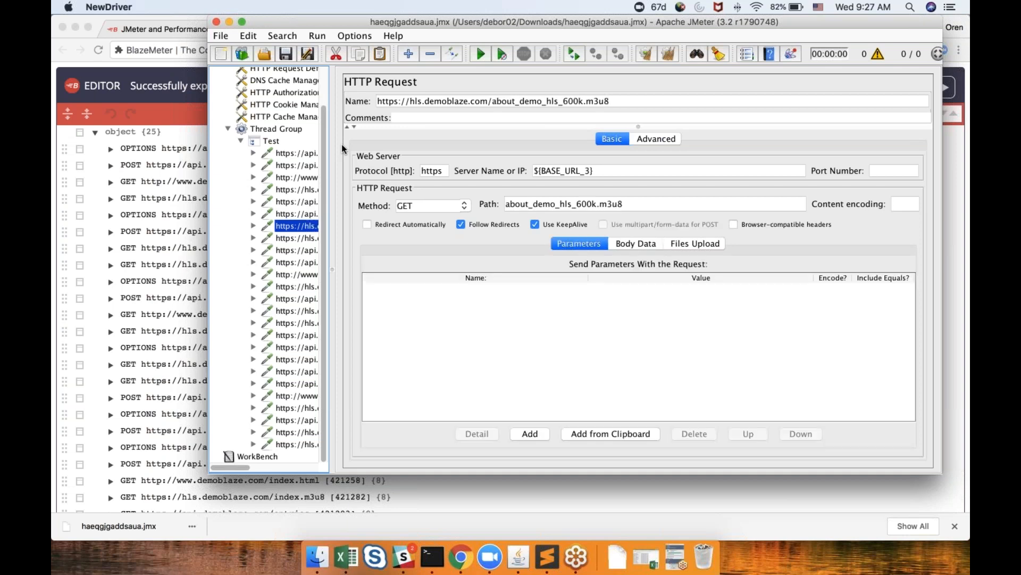
pyautogui.press('Down')
pyautogui.press('Down')
pyautogui.press('Down')
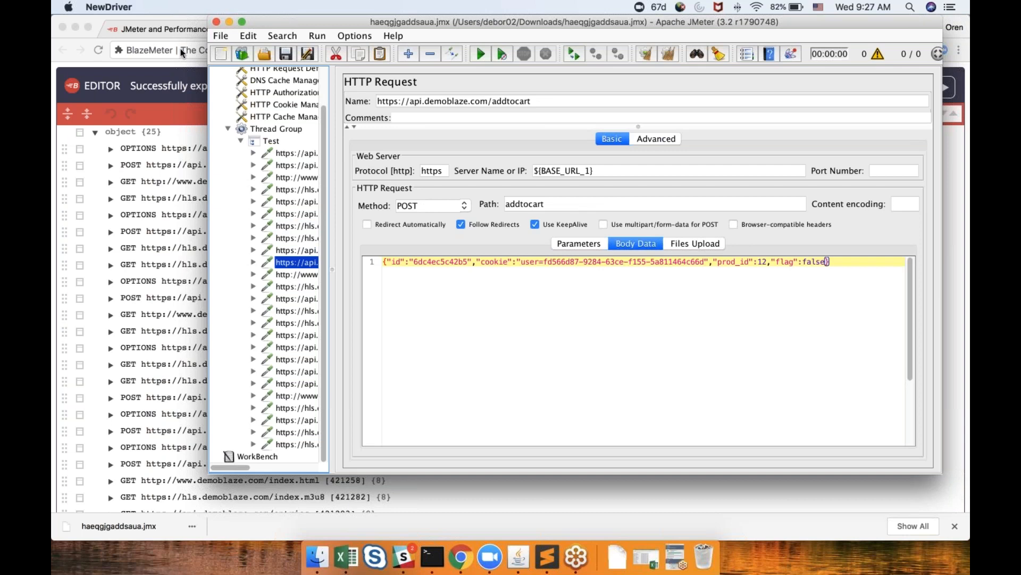
# Return to the BlazeMeter Edit Test page and upload the haeqgjgaddsaua.jmx file to the test
pyautogui.click(169, 31)
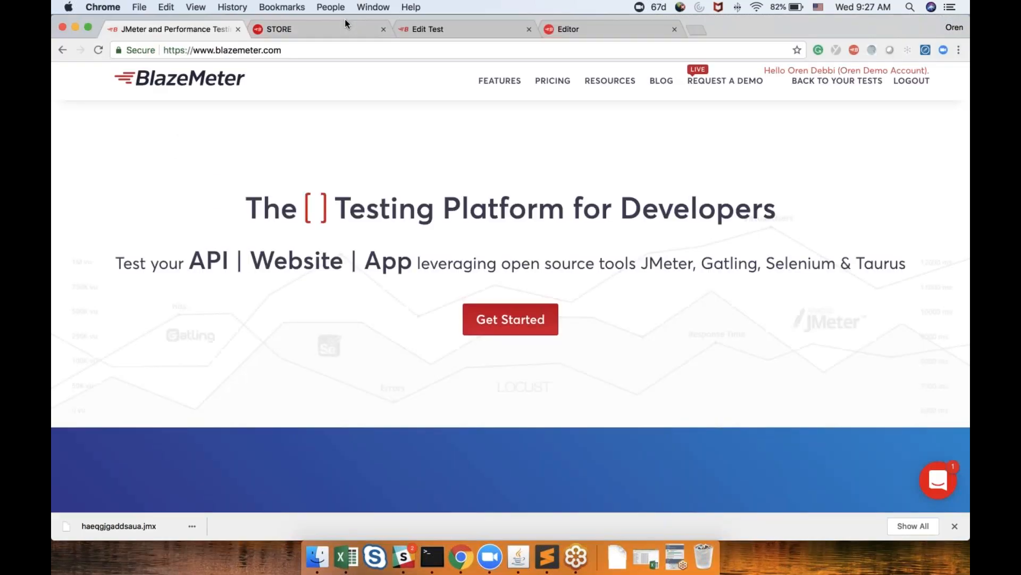
pyautogui.click(441, 29)
pyautogui.click(580, 151)
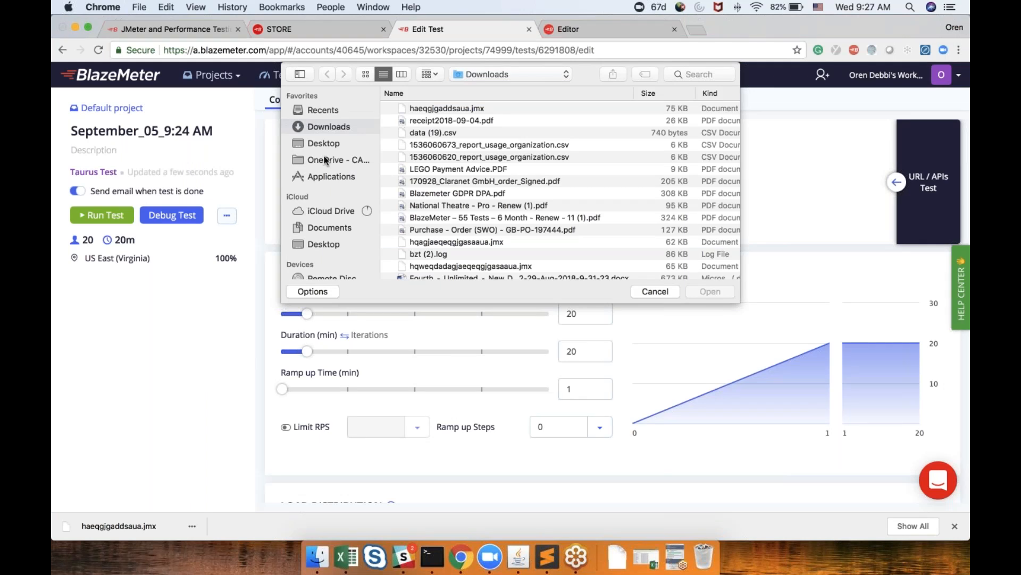
pyautogui.click(426, 109)
pyautogui.click(694, 291)
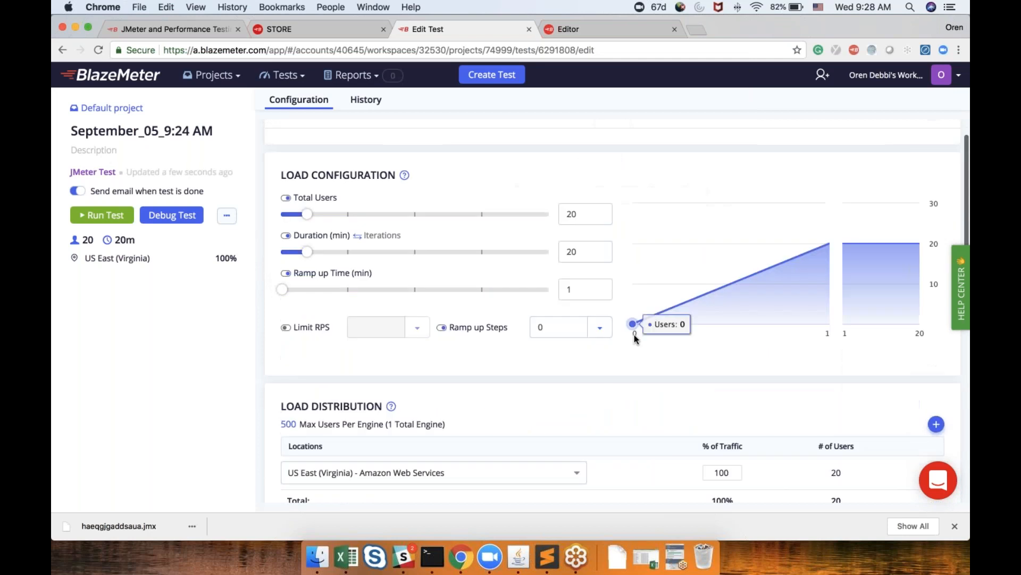
# Set the load configuration to 500 total users, a 60-minute duration and a 5-minute ramp-up time
pyautogui.doubleClick(570, 286)
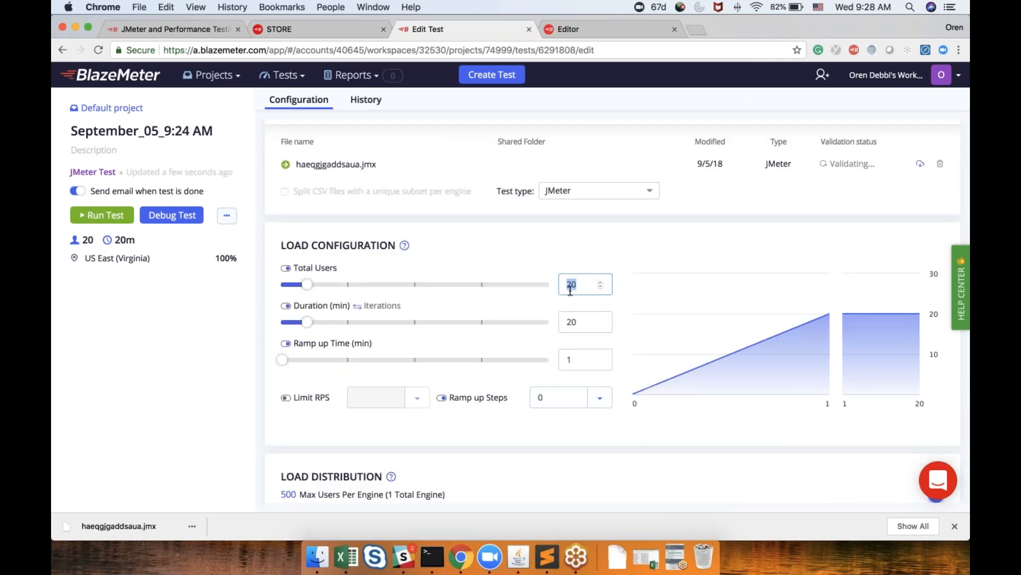
pyautogui.write('500')
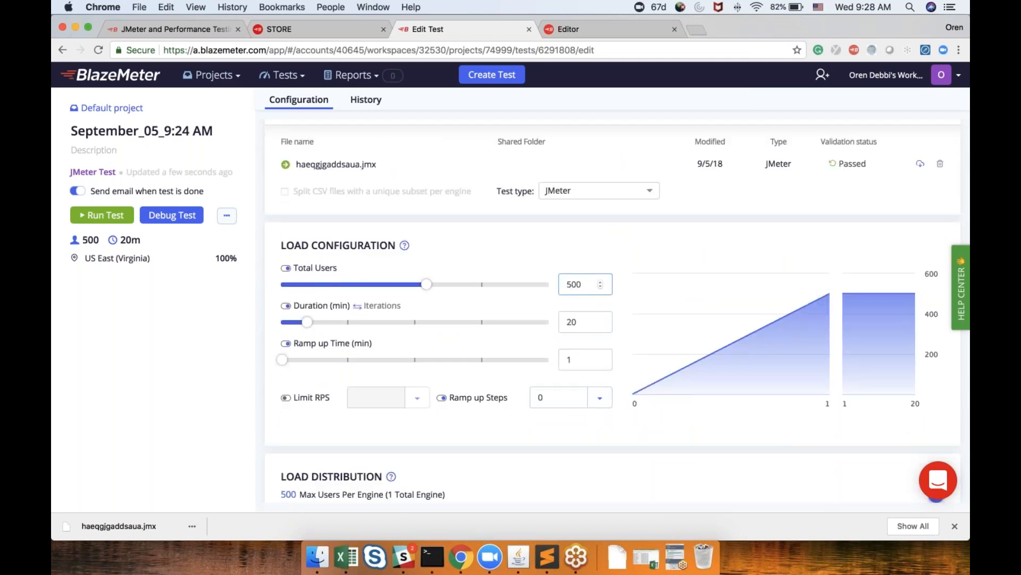
pyautogui.doubleClick(569, 324)
pyautogui.write('60')
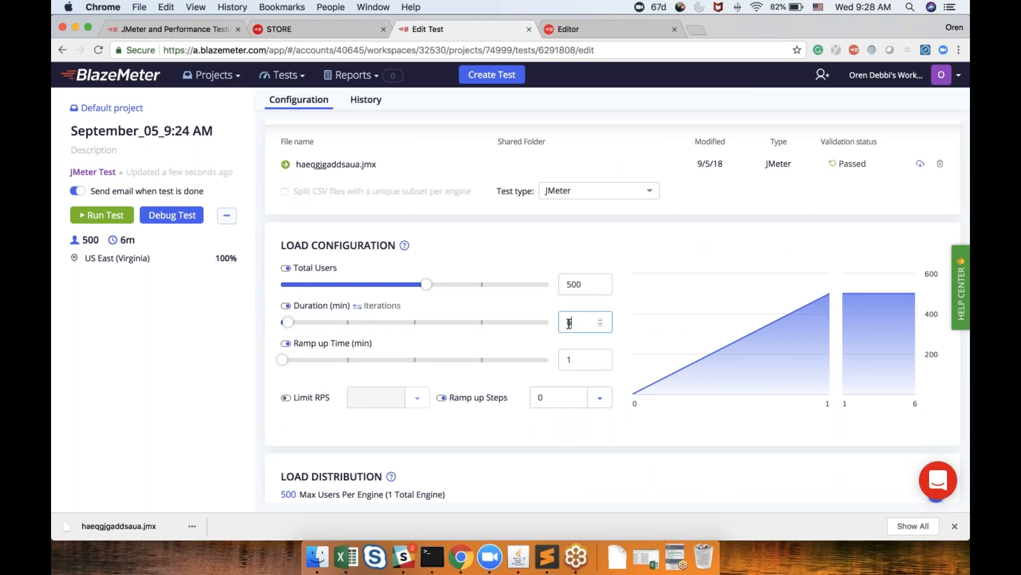
pyautogui.doubleClick(570, 362)
pyautogui.write('5')
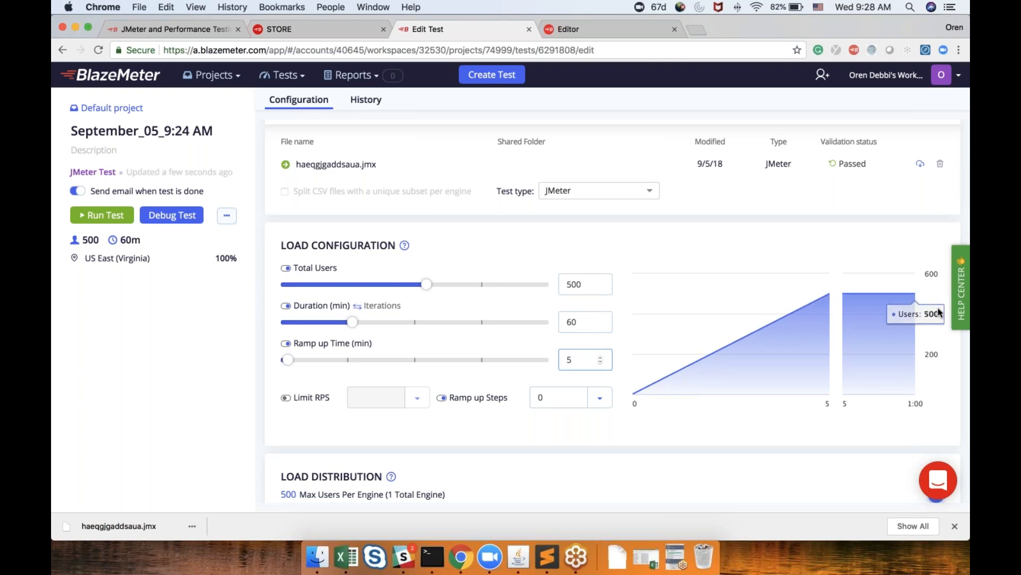
# Set the ramp-up steps to 10
pyautogui.click(599, 398)
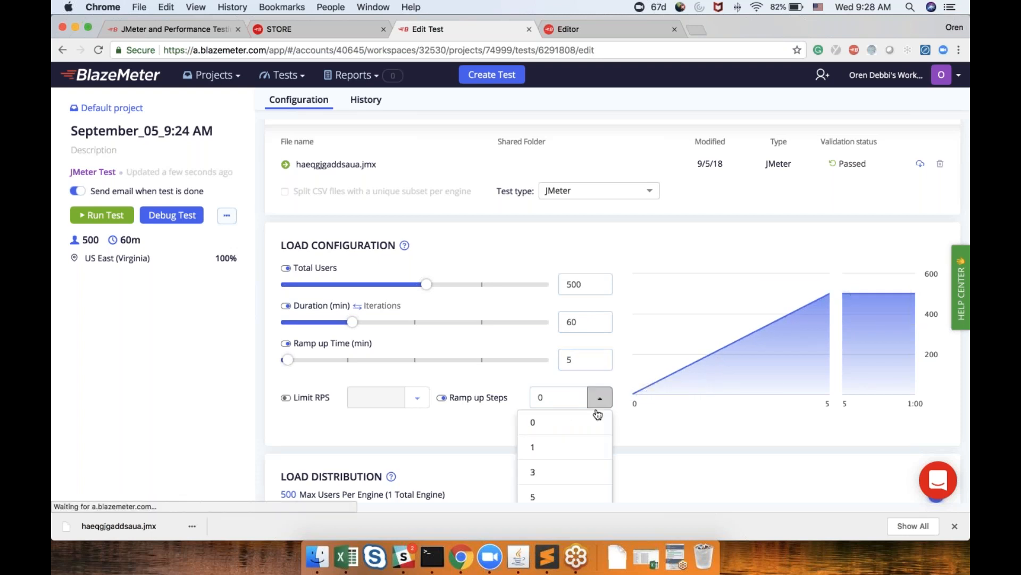
pyautogui.scroll(-1, 600, 398)
pyautogui.scroll(-5, 676, 340)
pyautogui.click(600, 369)
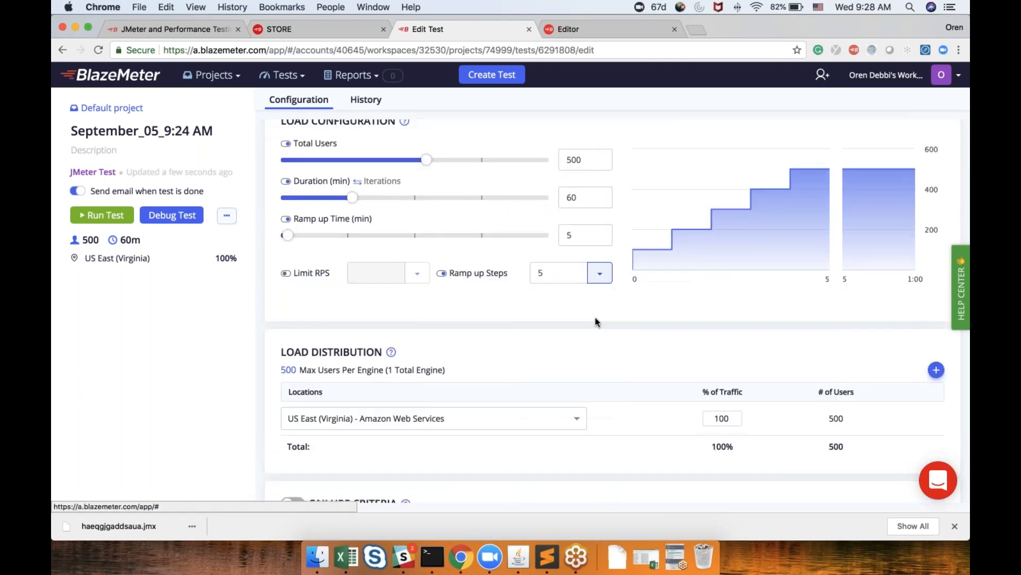
pyautogui.click(599, 273)
pyautogui.click(595, 397)
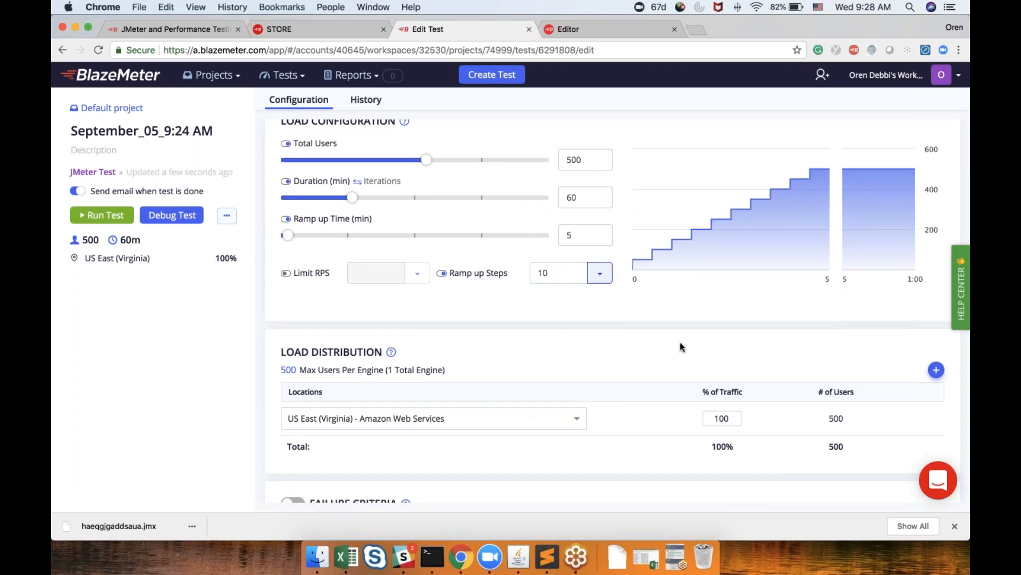
# Add US East (Ohio), US West (N.California), US West (Oregon), Canada (Central), EU West (Ireland) and EU West (London) to the load distribution
pyautogui.scroll(3, 680, 343)
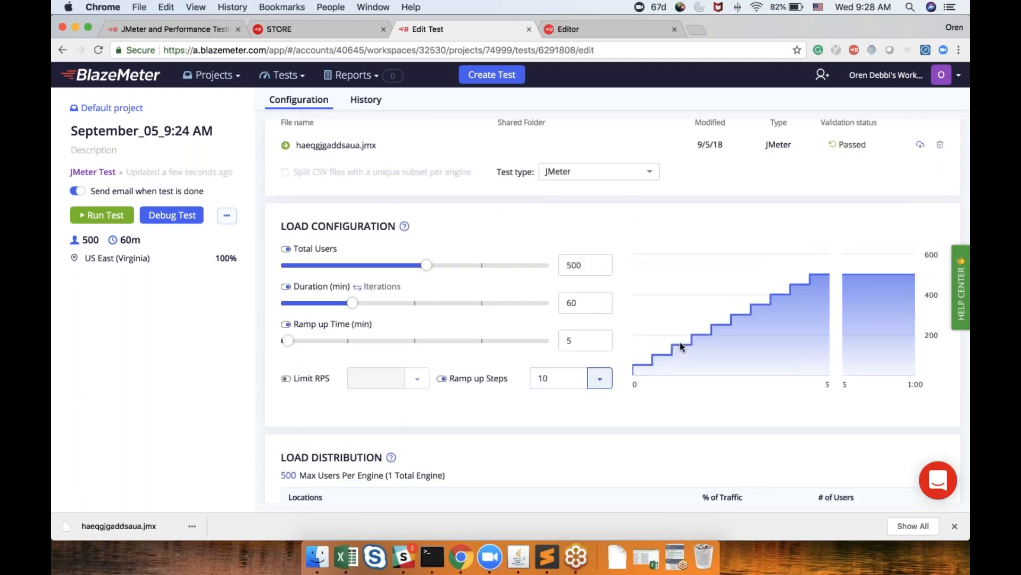
pyautogui.scroll(-4, 680, 342)
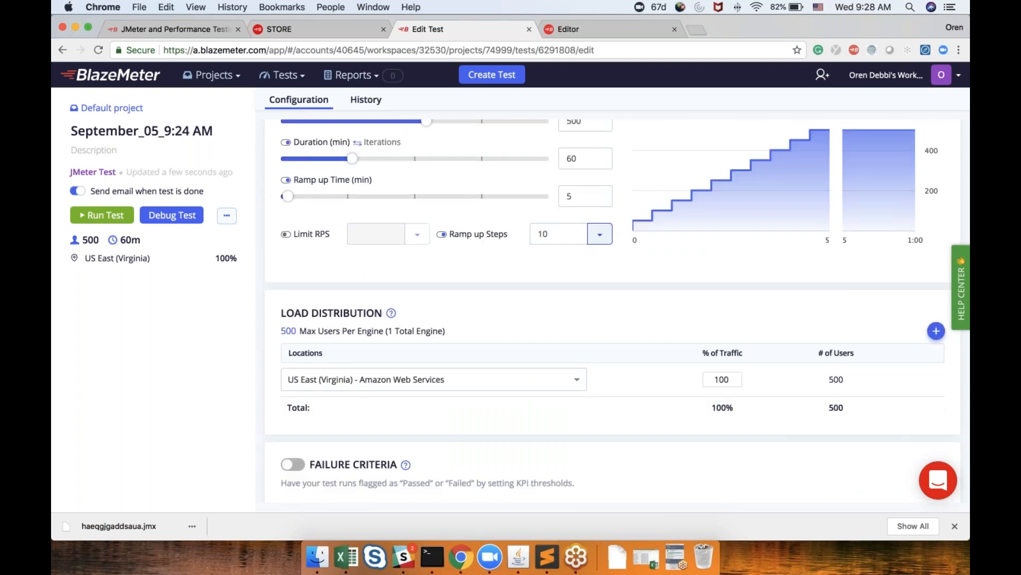
pyautogui.click(936, 331)
pyautogui.click(936, 331)
pyautogui.click(937, 331)
pyautogui.click(937, 331)
pyautogui.click(937, 331)
pyautogui.click(937, 331)
pyautogui.scroll(-1, 937, 331)
pyautogui.scroll(-2, 617, 310)
pyautogui.scroll(-2, 617, 311)
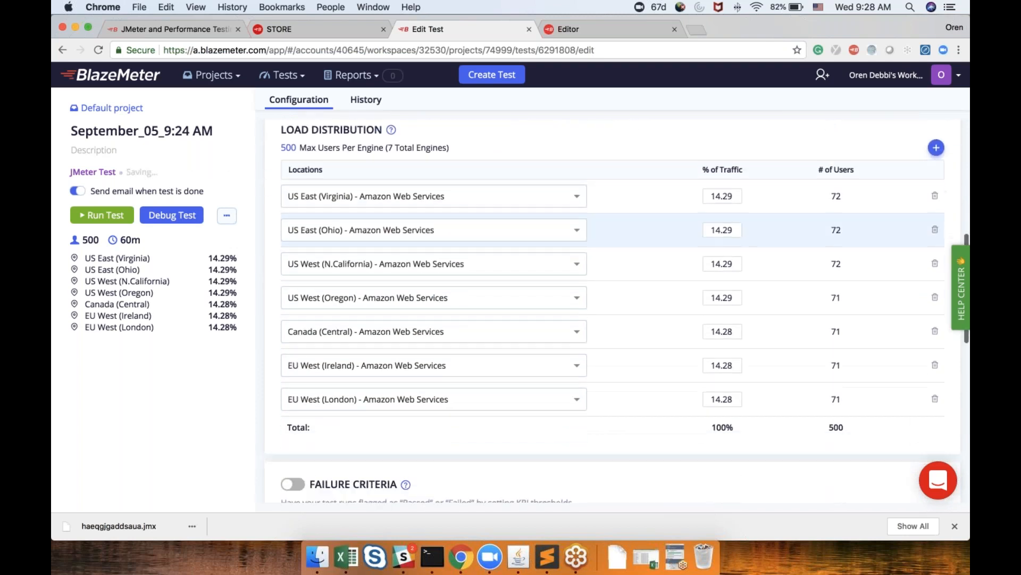
# Enable failure criteria and add a rule flagging responseTime.avg greater than 2000
pyautogui.scroll(2, 617, 298)
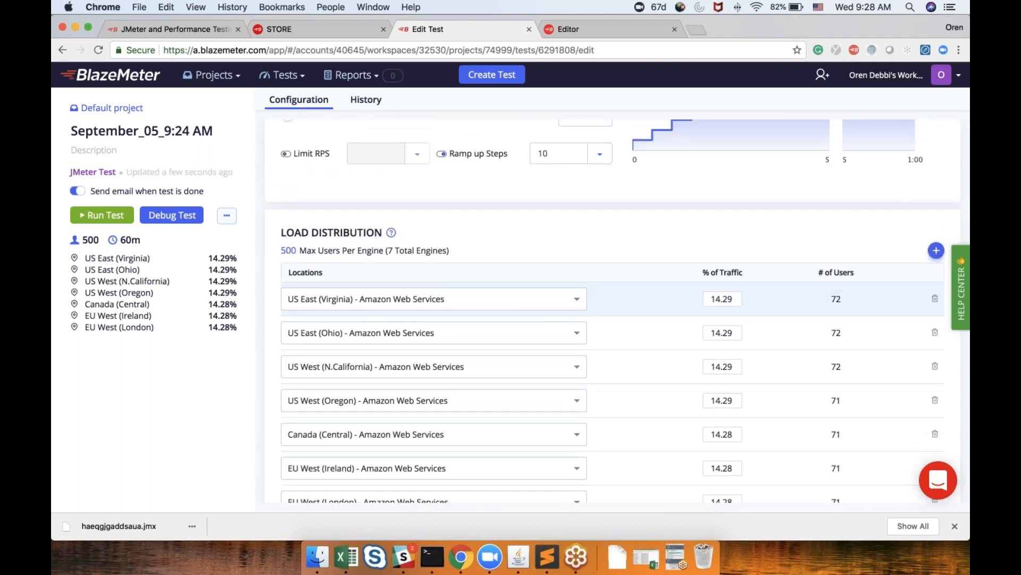
pyautogui.scroll(-1, 617, 310)
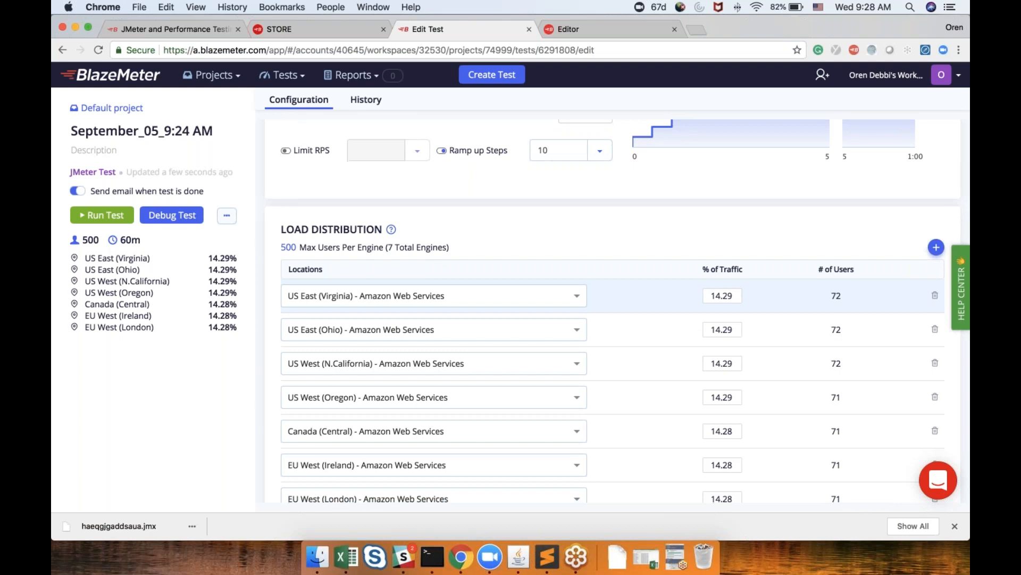
pyautogui.scroll(-5, 672, 285)
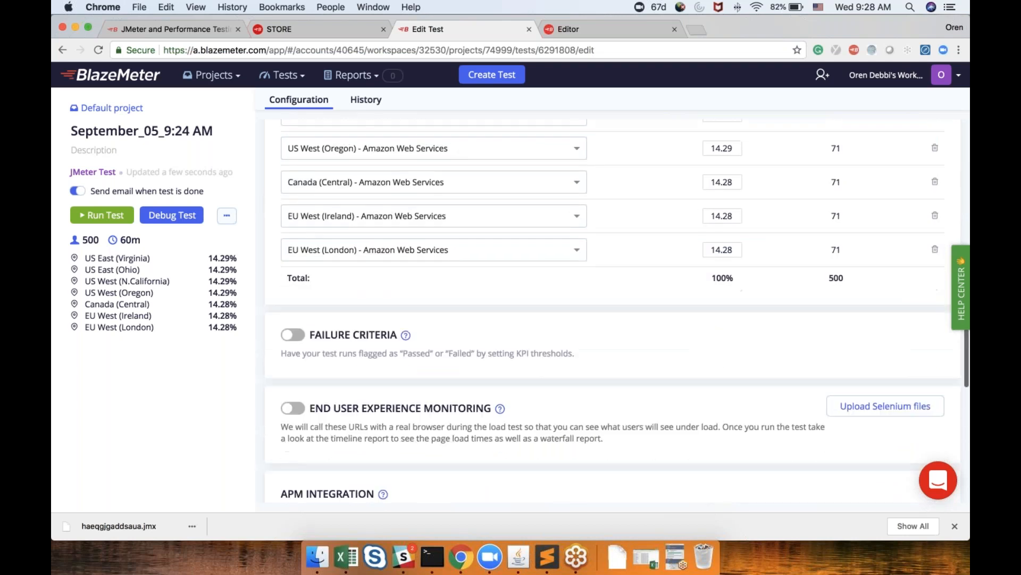
pyautogui.click(297, 325)
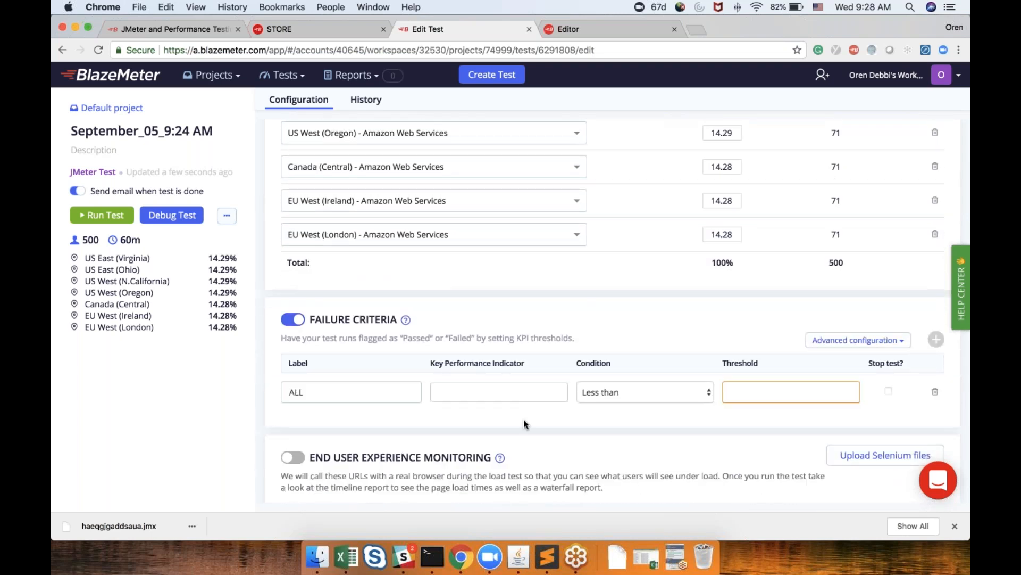
pyautogui.click(499, 392)
pyautogui.scroll(-2, 603, 333)
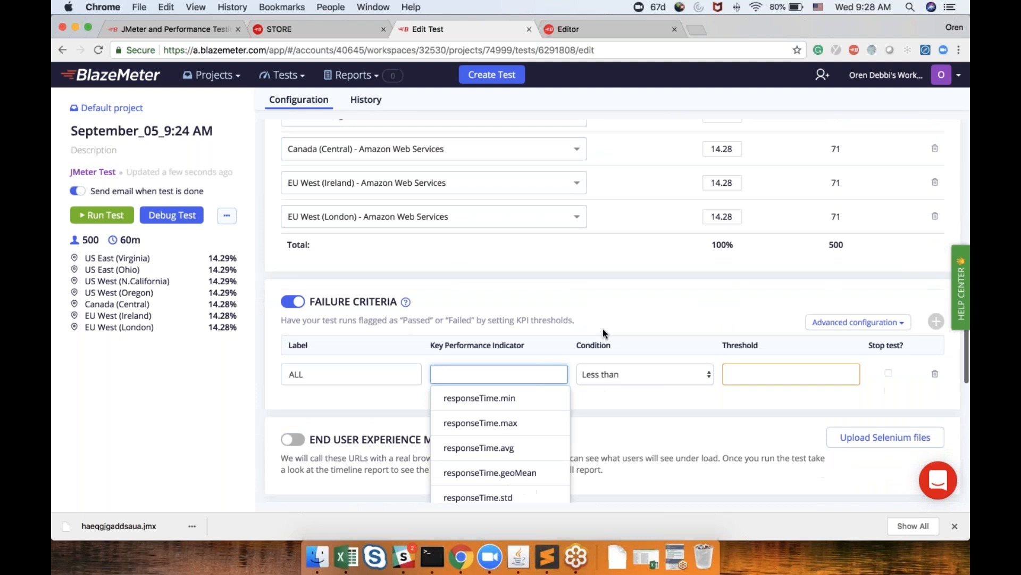
pyautogui.click(479, 407)
pyautogui.click(611, 333)
pyautogui.click(612, 344)
pyautogui.click(737, 333)
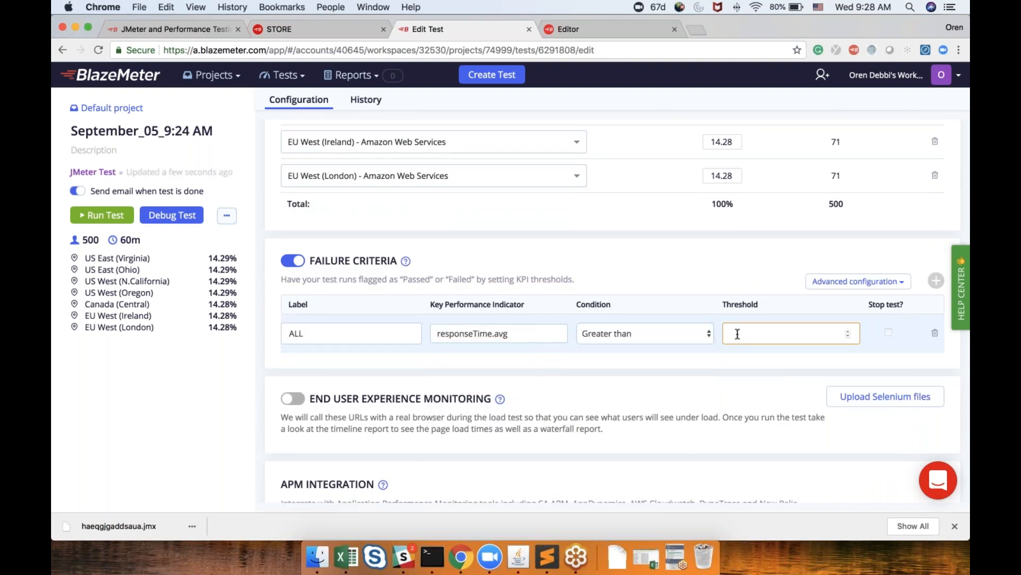
pyautogui.write('20000')
pyautogui.press('BackSpace')
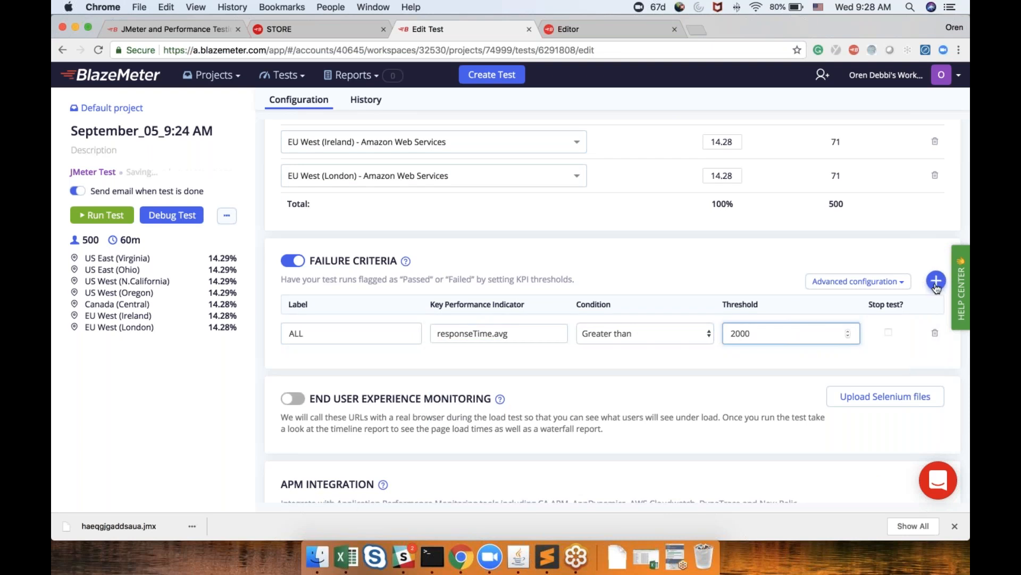
# Add a second failure criterion flagging errors.percent greater than 10
pyautogui.click(936, 281)
pyautogui.click(446, 372)
pyautogui.write('e')
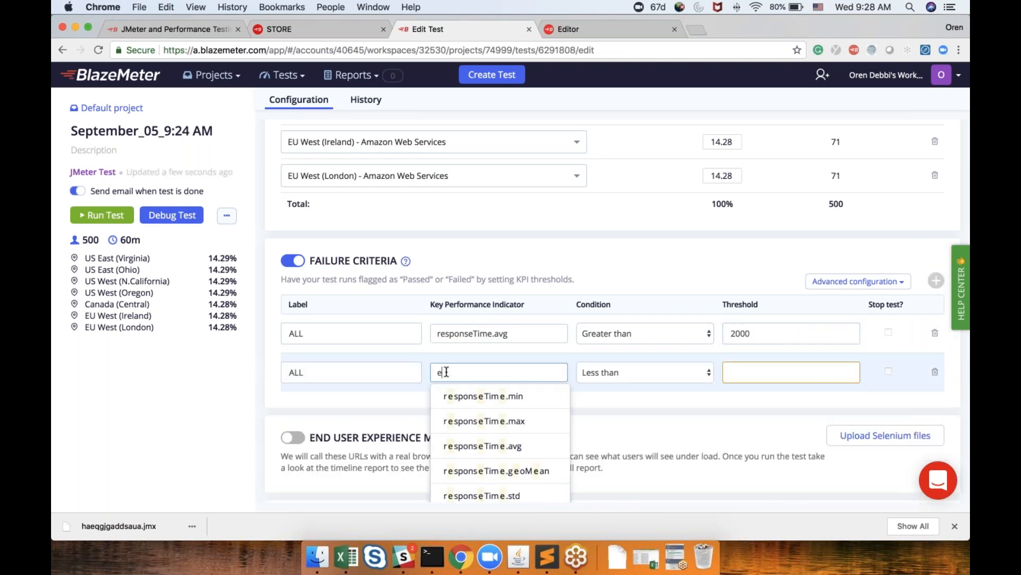
pyautogui.write('rrors.percent')
pyautogui.press('Return')
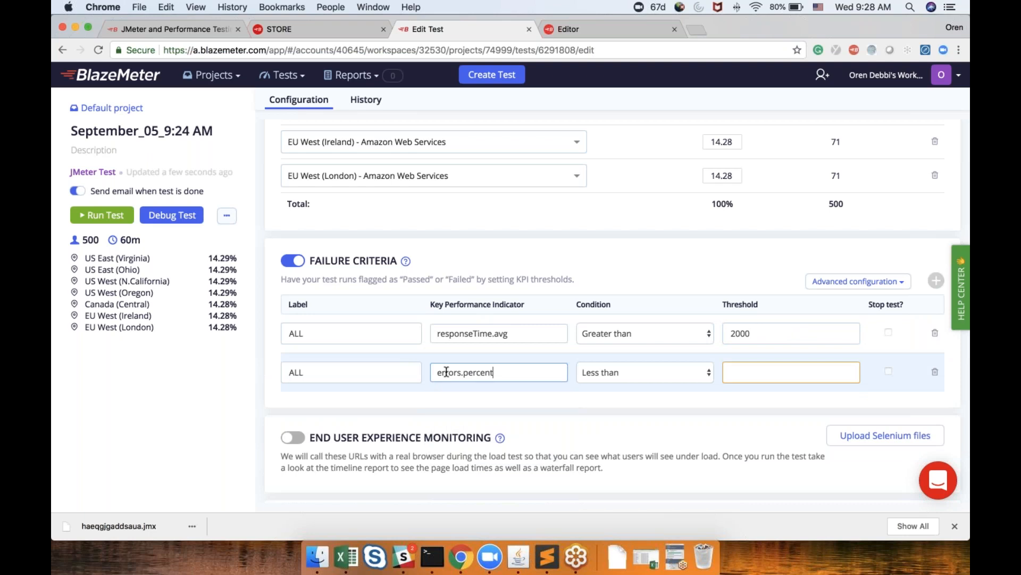
pyautogui.click(603, 370)
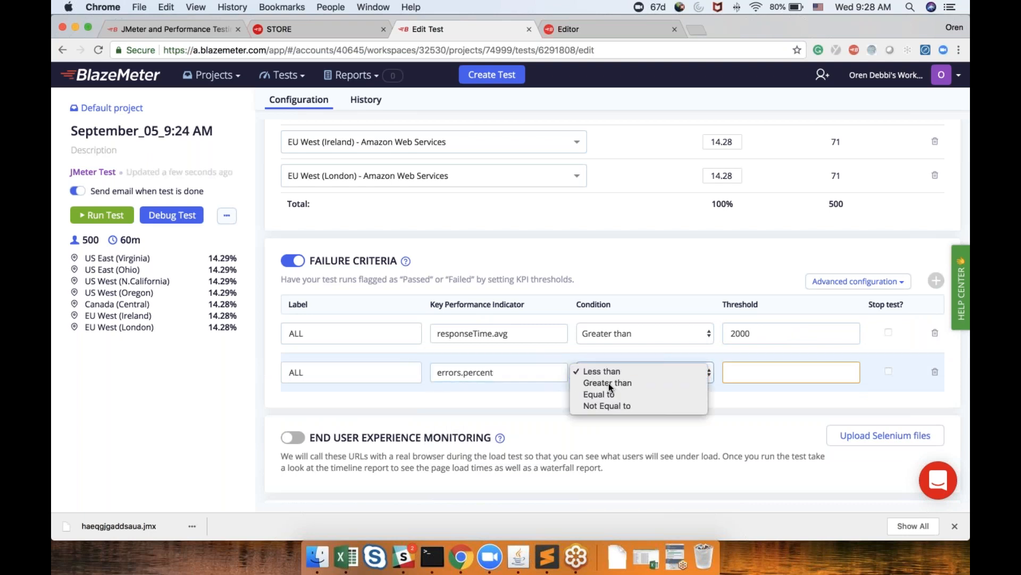
pyautogui.click(609, 382)
pyautogui.click(783, 378)
pyautogui.write('10')
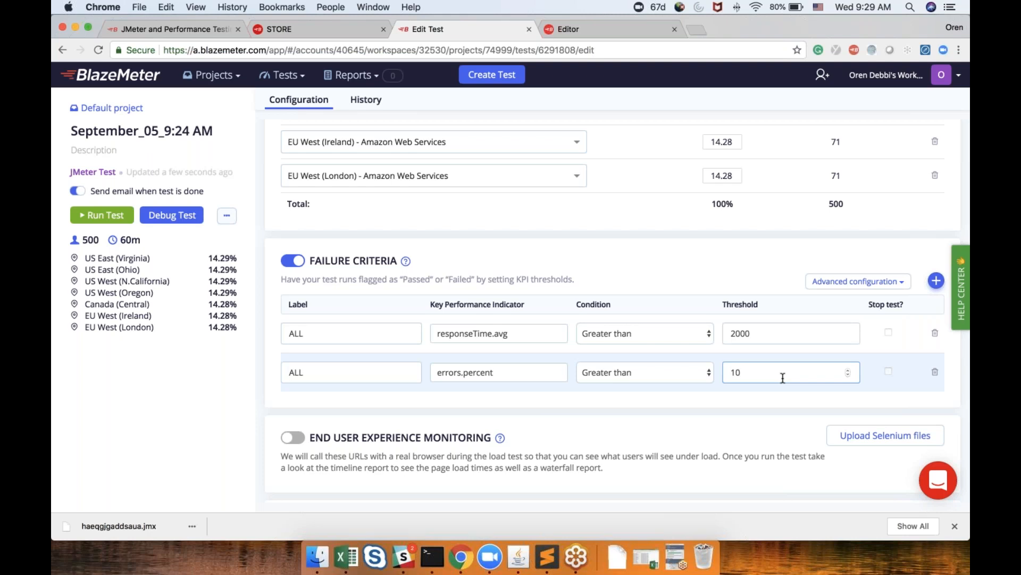
pyautogui.scroll(-1, 783, 377)
pyautogui.scroll(-5, 783, 378)
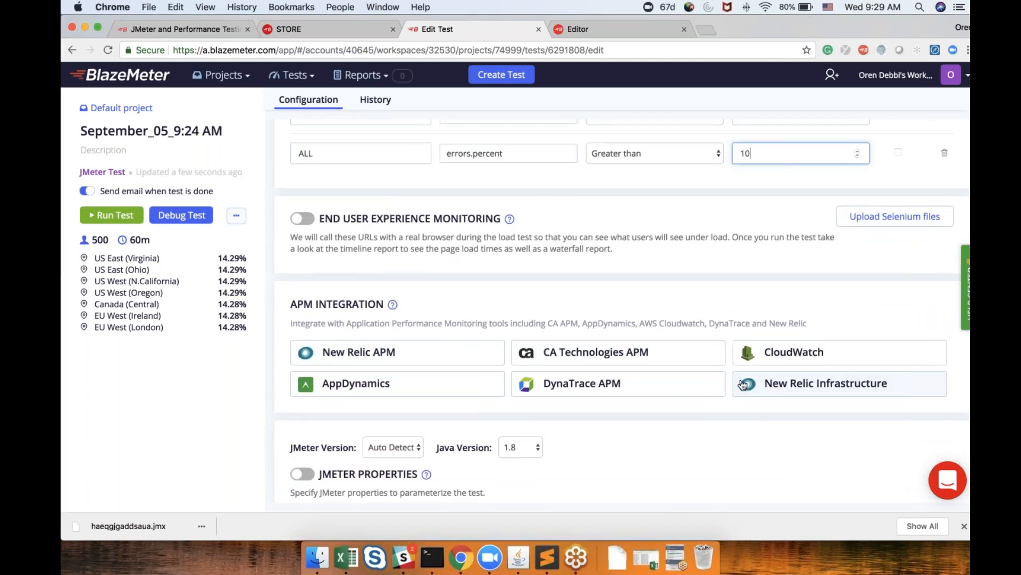
pyautogui.scroll(1, 742, 385)
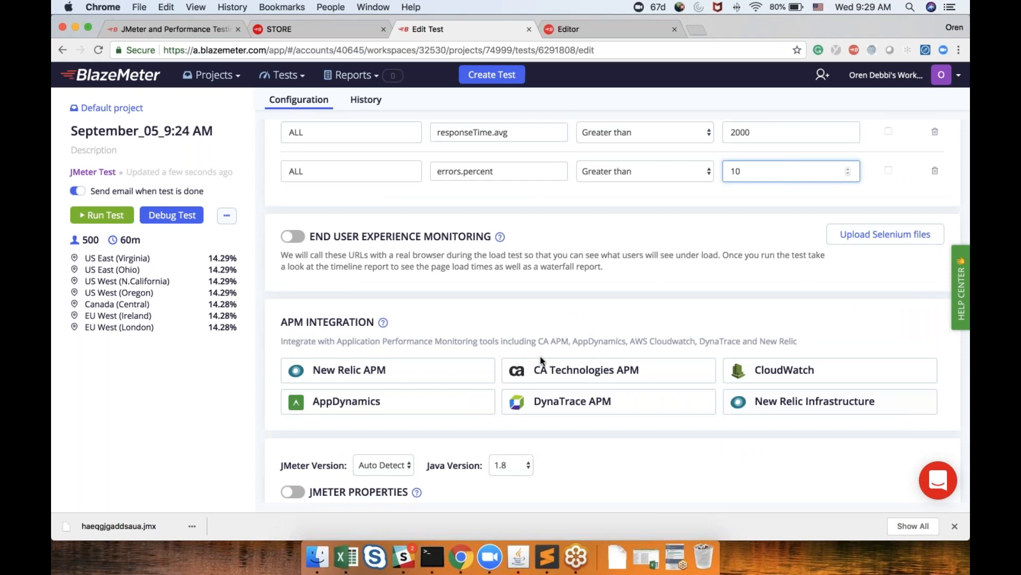
pyautogui.click(459, 374)
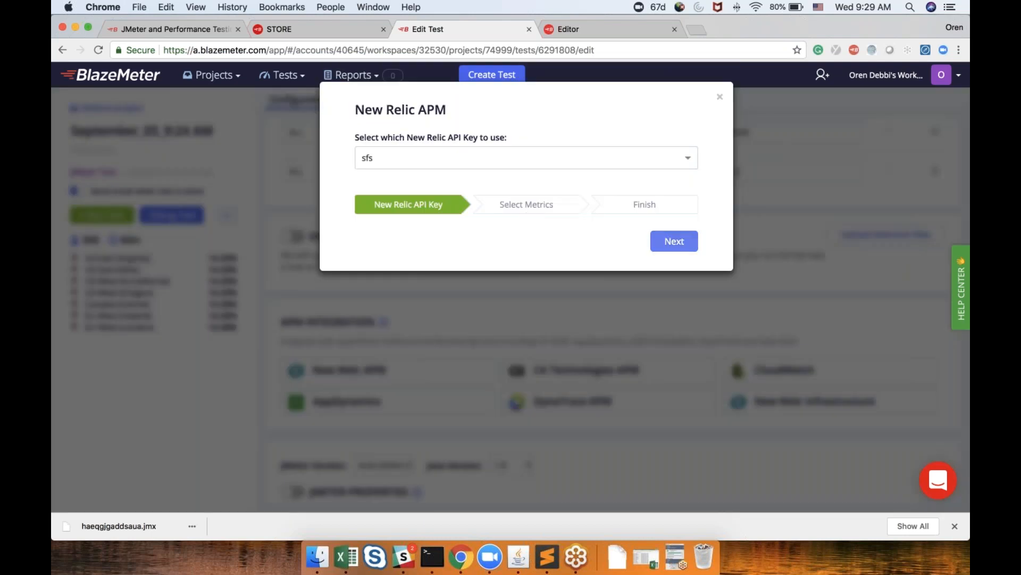
pyautogui.click(674, 242)
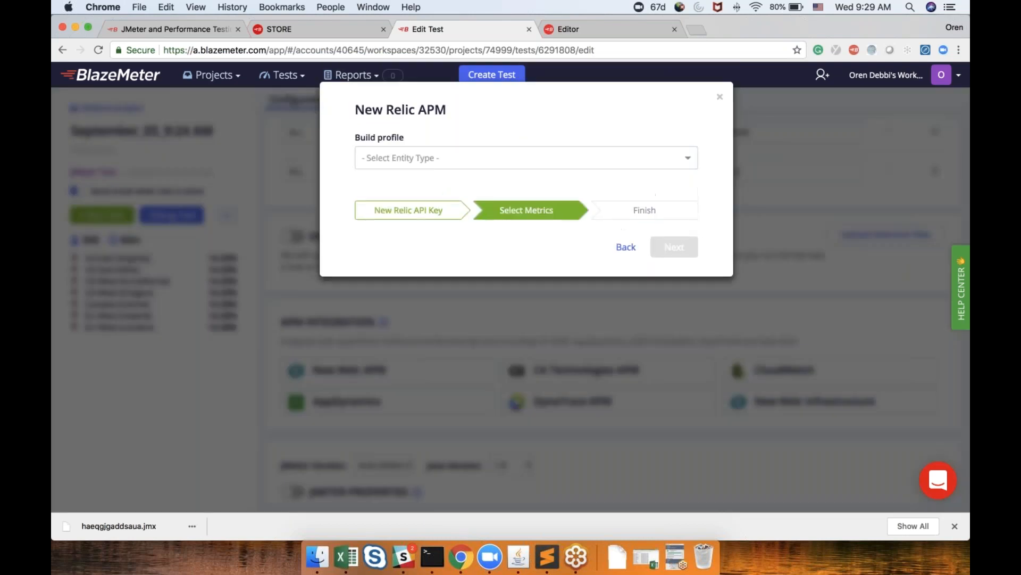
pyautogui.click(592, 168)
pyautogui.click(591, 200)
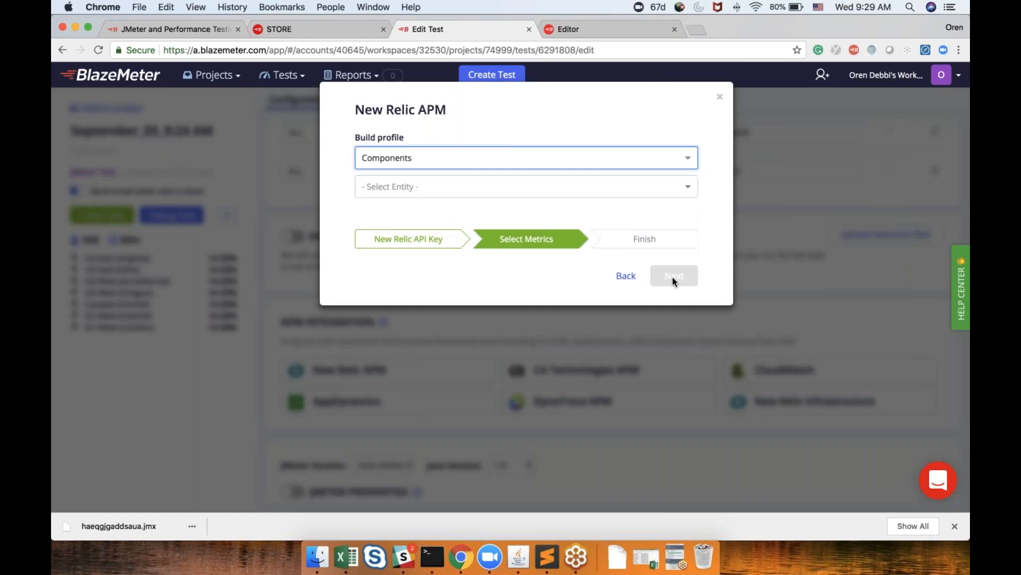
pyautogui.click(720, 96)
# Enable network emulation and set the emulated network type to 3G-good
pyautogui.scroll(-1, 618, 310)
pyautogui.scroll(-5, 682, 359)
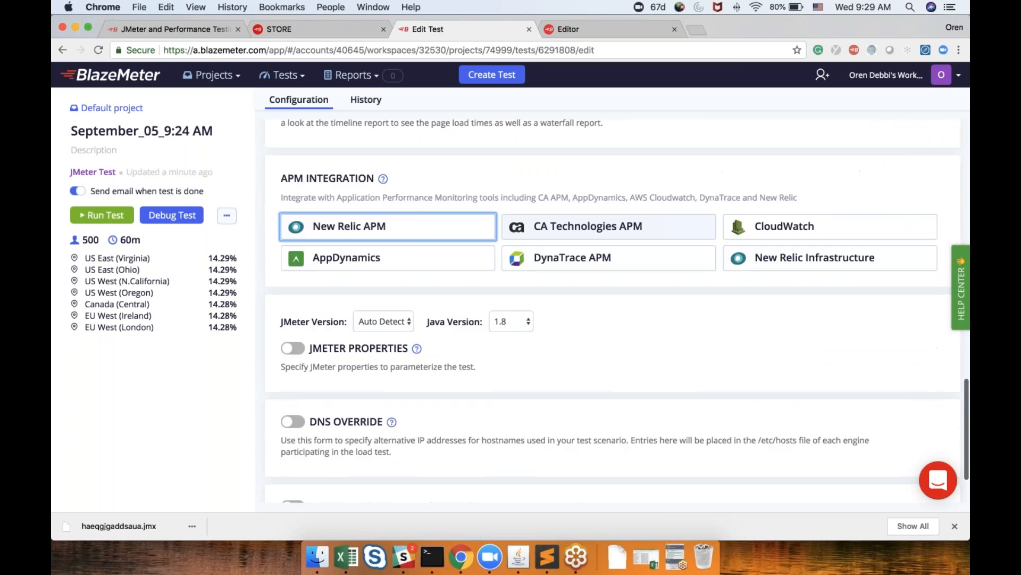
pyautogui.click(293, 466)
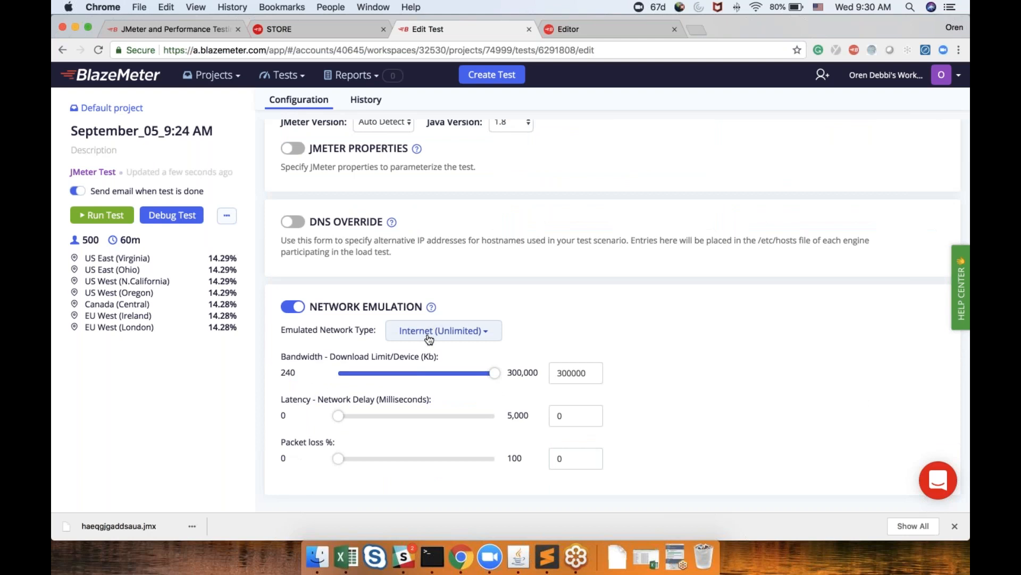
pyautogui.click(428, 338)
pyautogui.click(412, 403)
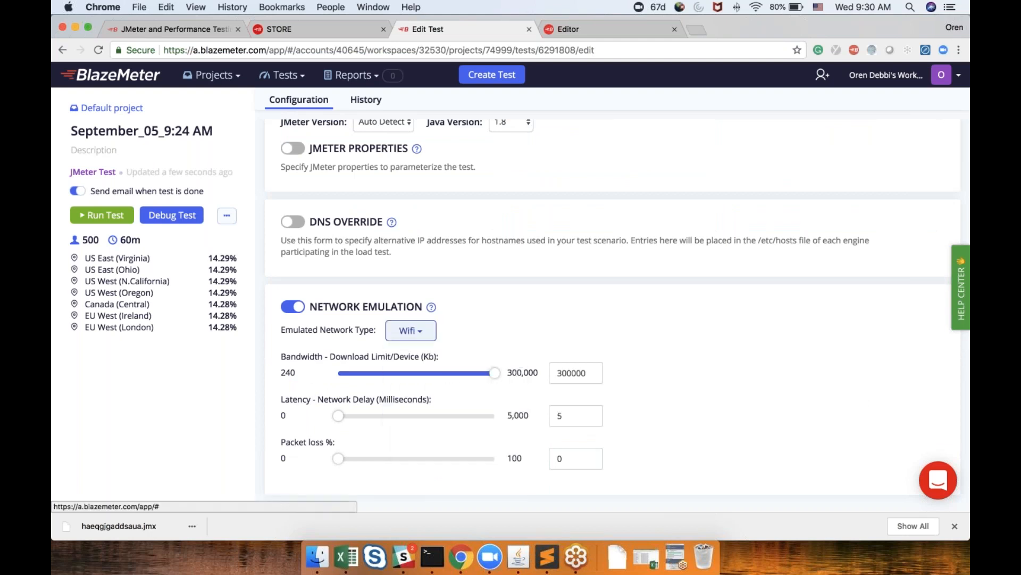
pyautogui.click(425, 334)
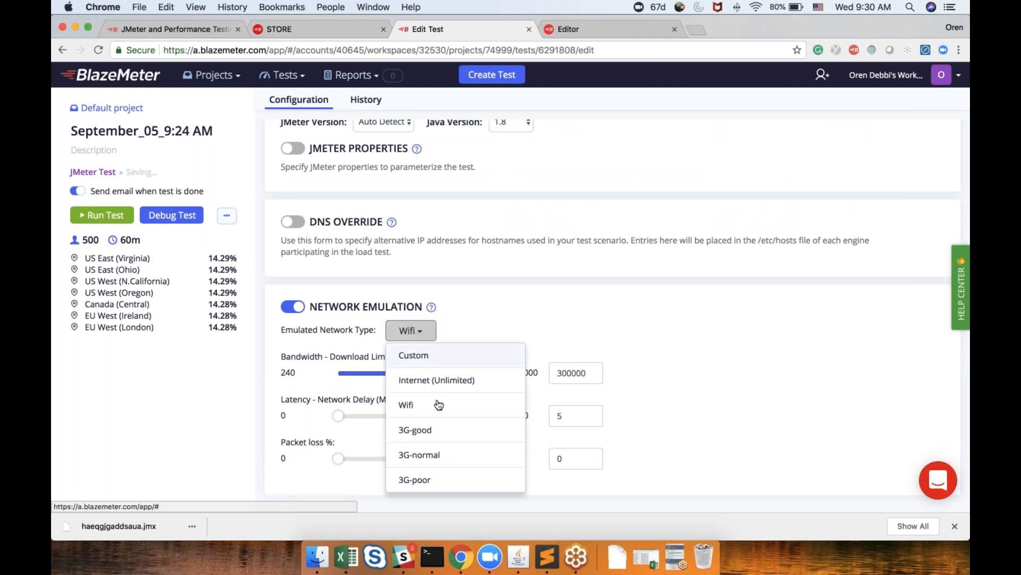
pyautogui.click(431, 429)
# Run the test, launching its servers with the shown configuration
pyautogui.scroll(1, 488, 297)
pyautogui.scroll(15, 488, 297)
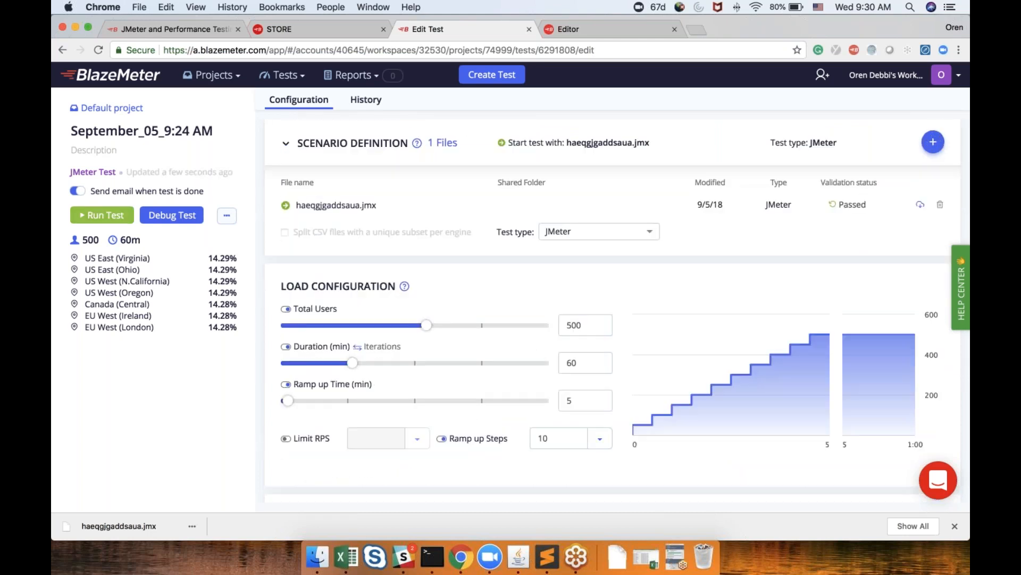
pyautogui.click(101, 215)
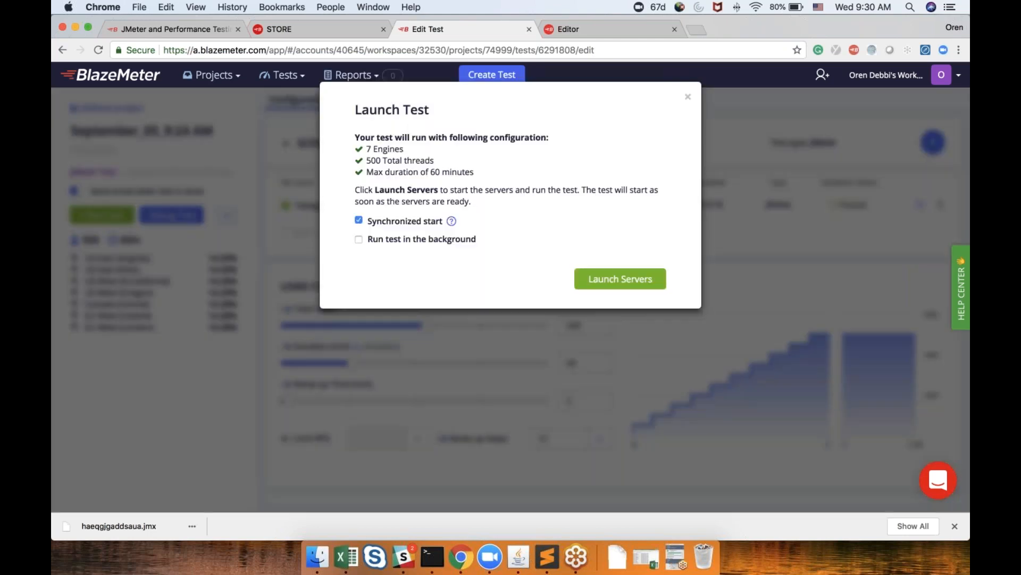
pyautogui.click(650, 281)
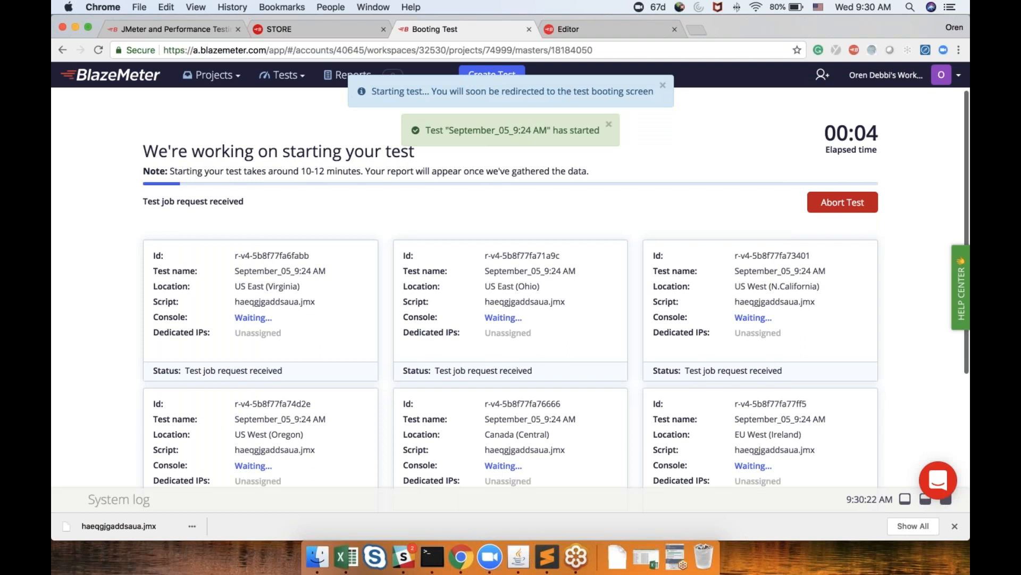
pyautogui.scroll(-3, 670, 190)
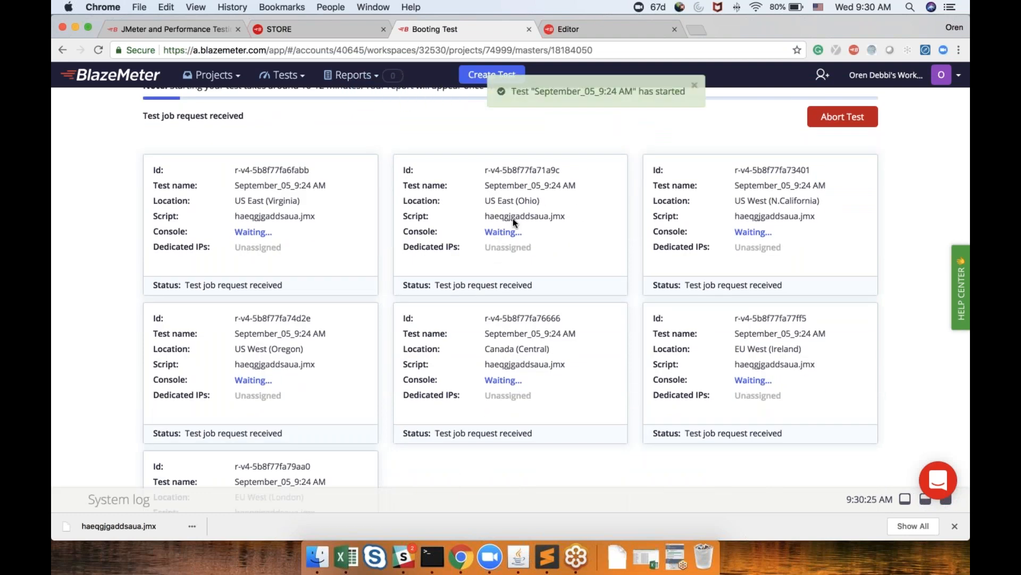
pyautogui.scroll(-4, 688, 200)
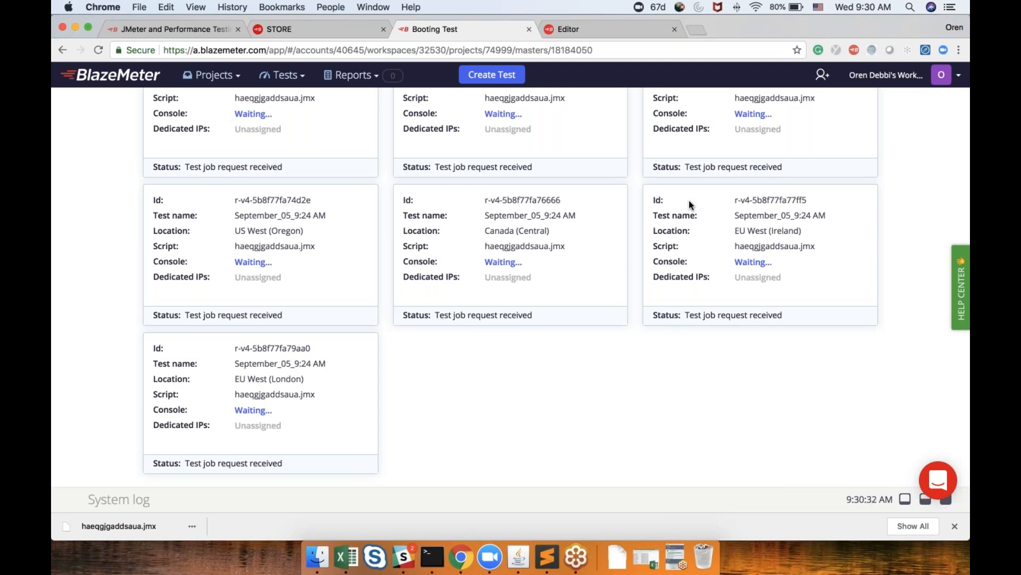
pyautogui.scroll(5, 689, 200)
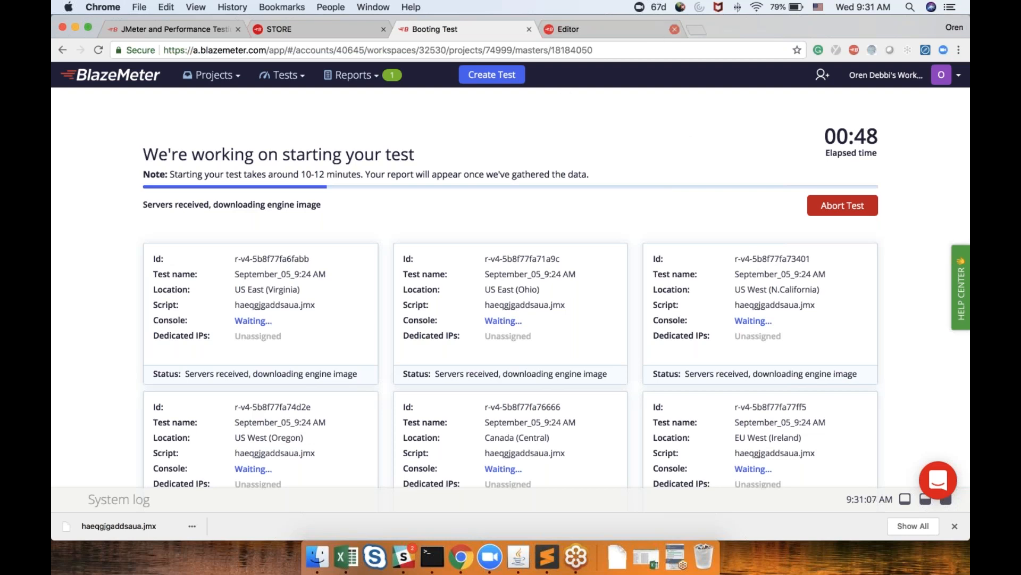
# Open the saved BlazeDemo Jun 16 report in a new tab and review its summary charts
pyautogui.click(697, 30)
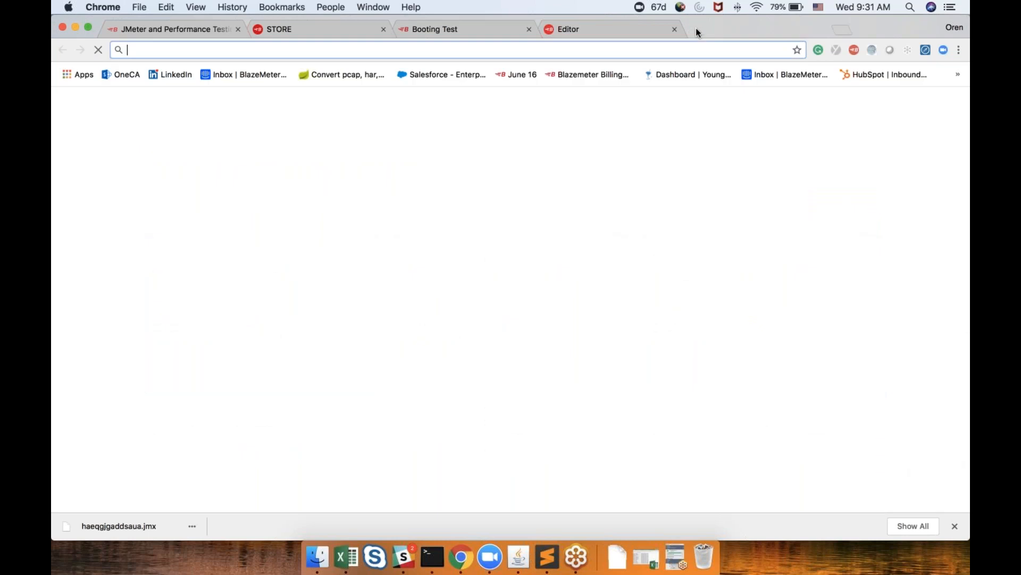
pyautogui.click(524, 75)
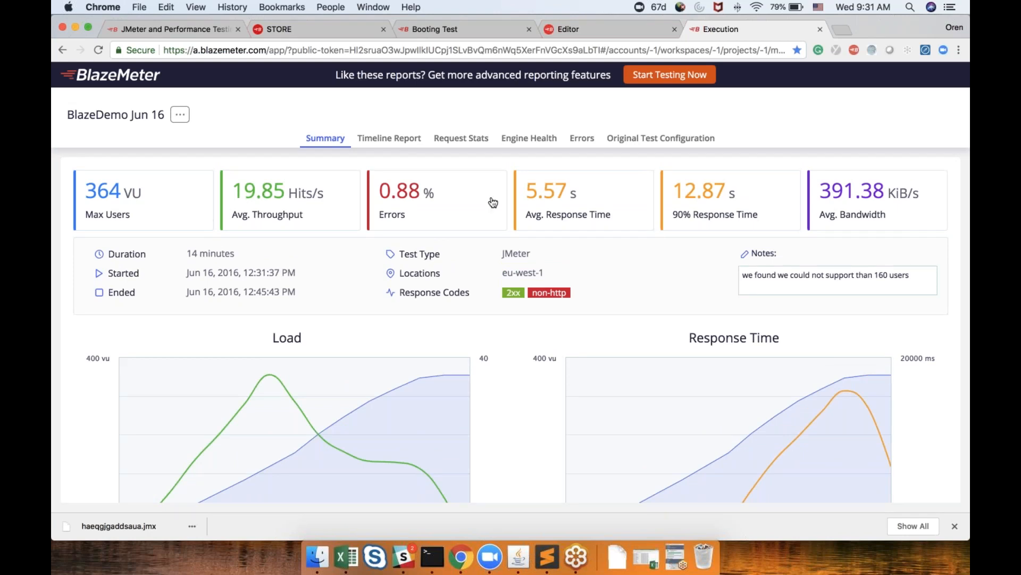
pyautogui.scroll(-1, 483, 192)
pyautogui.scroll(-3, 485, 192)
pyautogui.moveTo(396, 307)
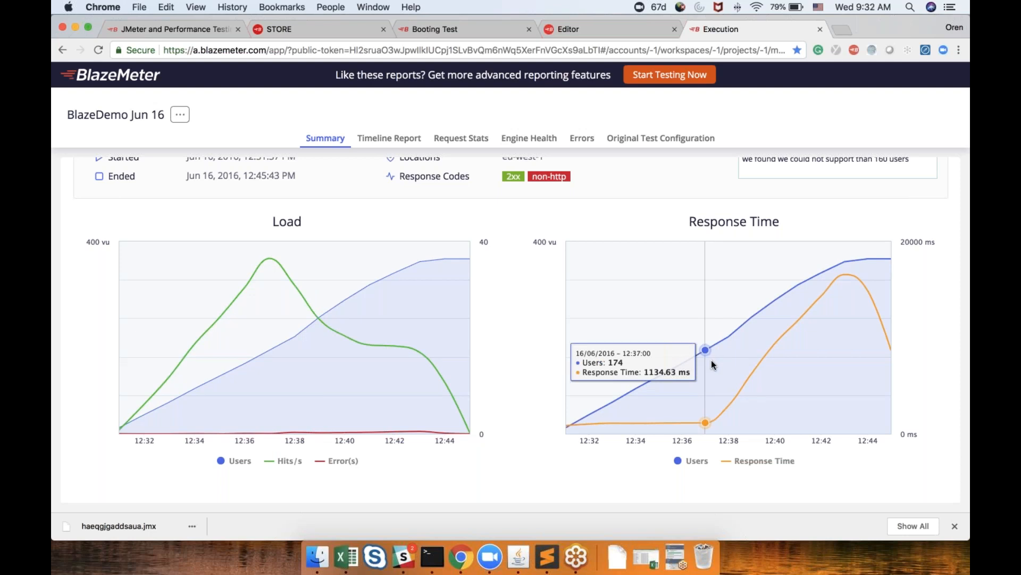
pyautogui.scroll(1, 712, 361)
pyautogui.scroll(2, 712, 363)
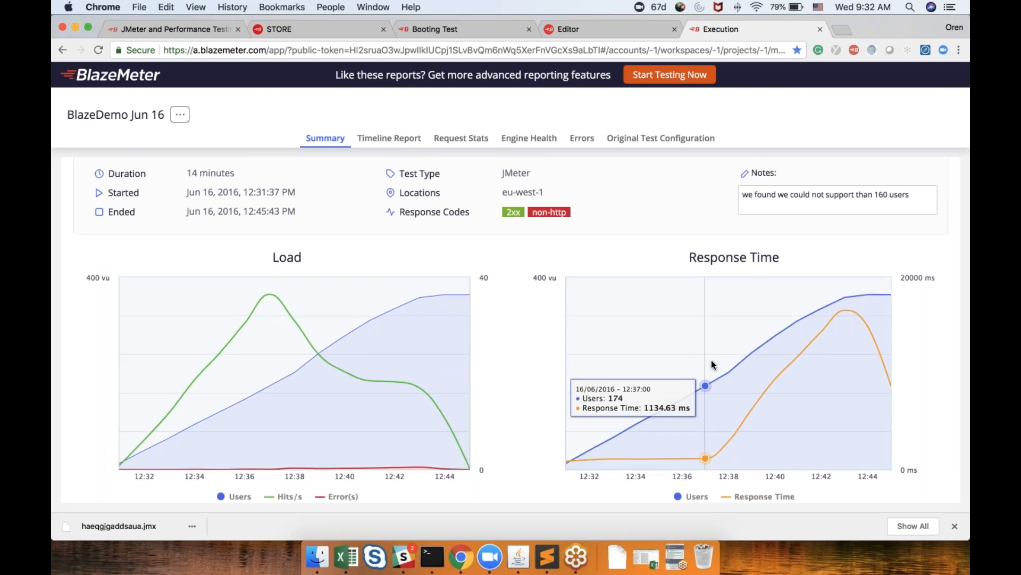
pyautogui.scroll(5, 711, 360)
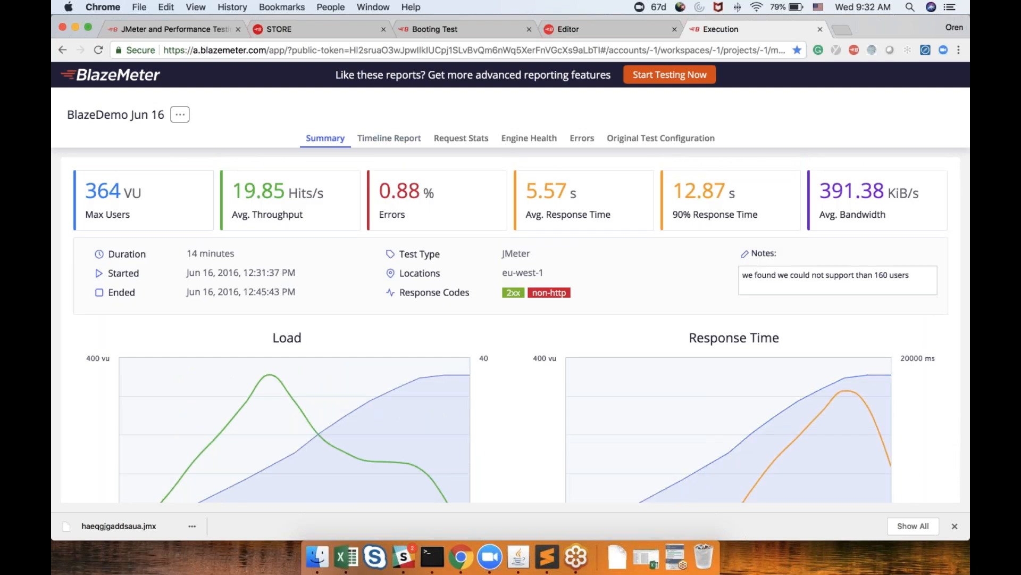
# In the Timeline Report, deselect the Virtual Users, Hits and Errors KPIs to chart only average response time
pyautogui.click(389, 140)
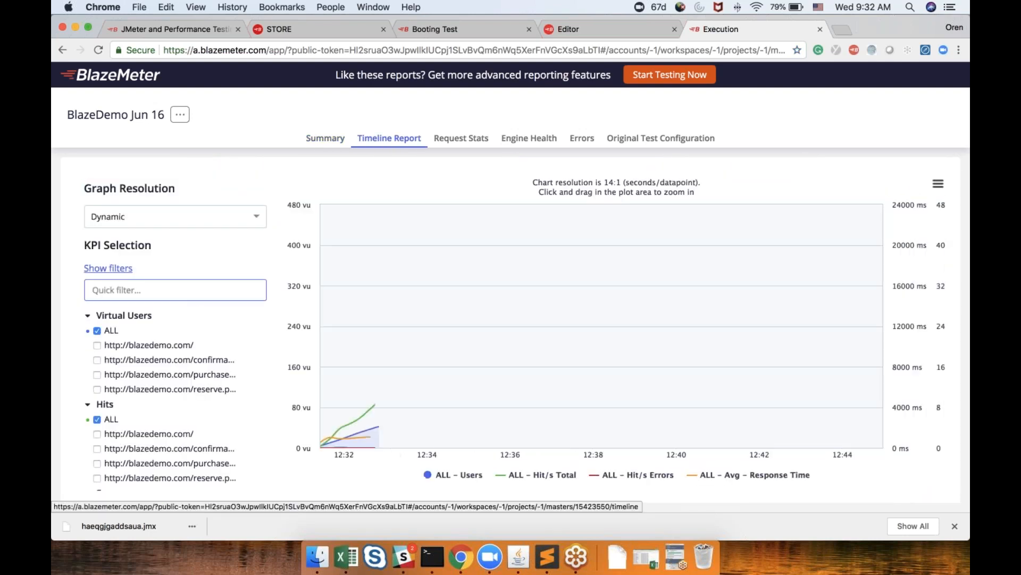
pyautogui.click(98, 331)
pyautogui.click(107, 316)
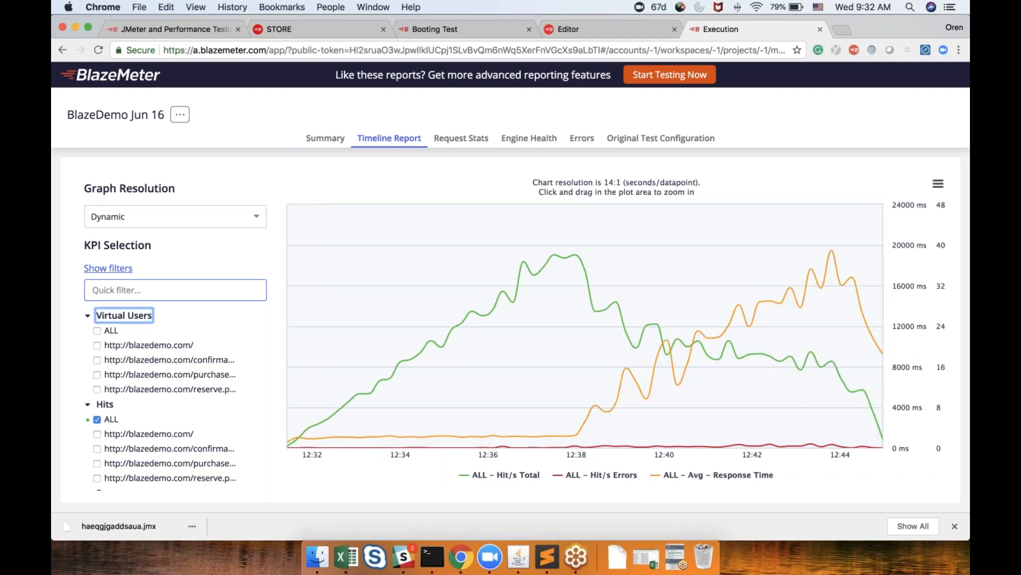
pyautogui.click(98, 344)
pyautogui.click(103, 330)
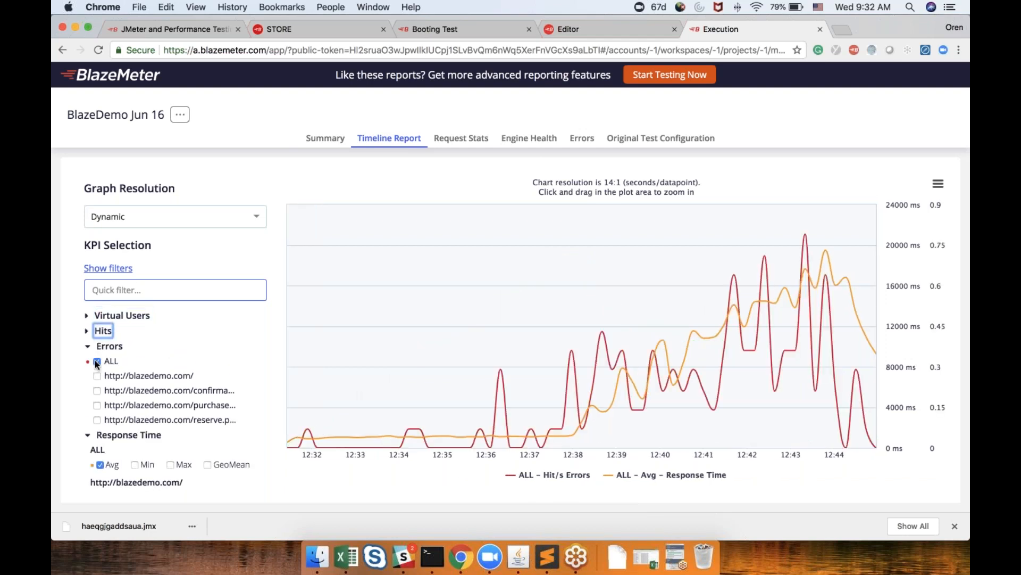
pyautogui.click(97, 360)
pyautogui.click(108, 346)
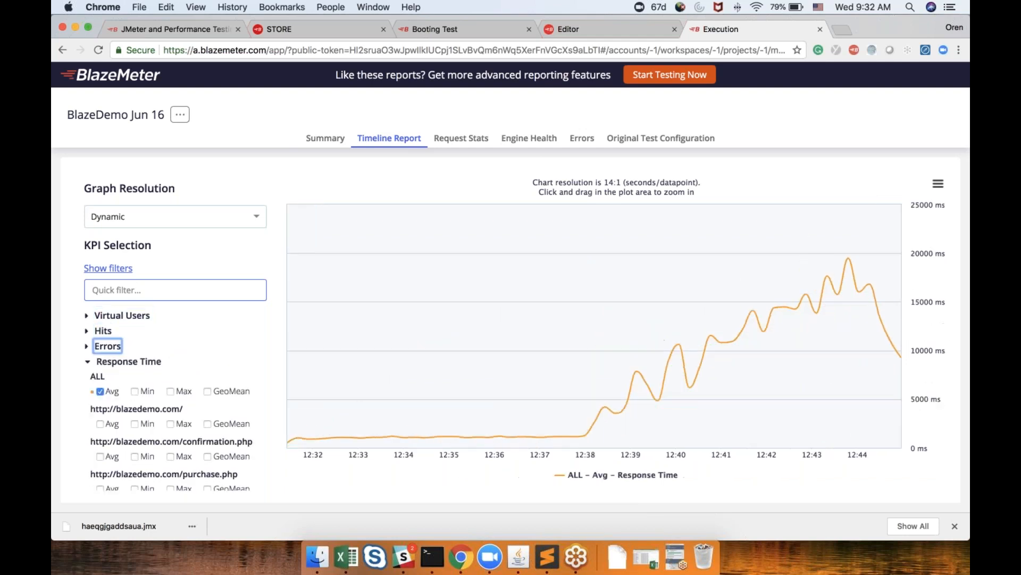
# Chart average response time per page instead of overall, selecting Avg for the home, confirmation, purchase and reserve pages
pyautogui.click(99, 391)
pyautogui.scroll(-2, 99, 391)
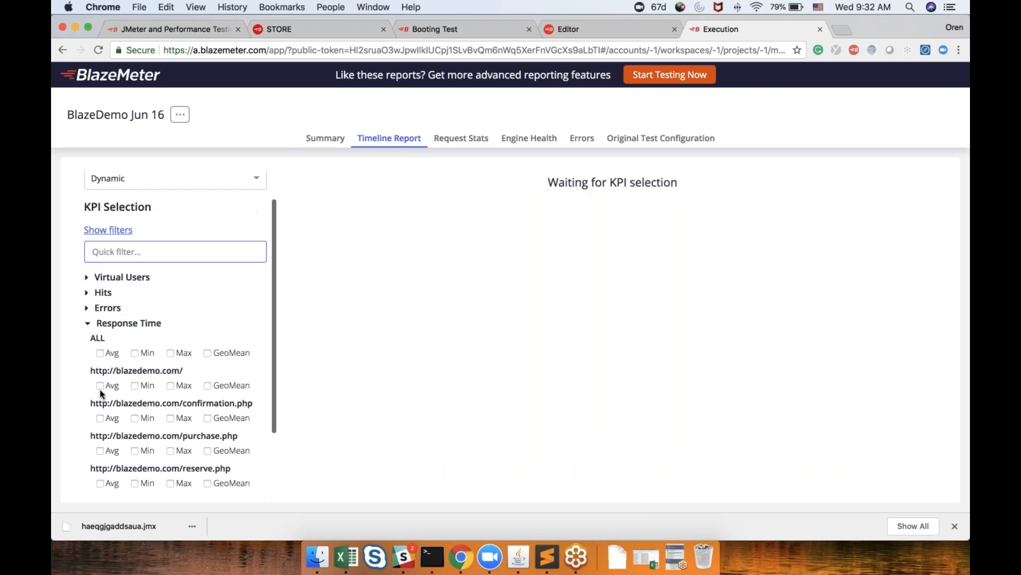
pyautogui.click(100, 385)
pyautogui.click(100, 418)
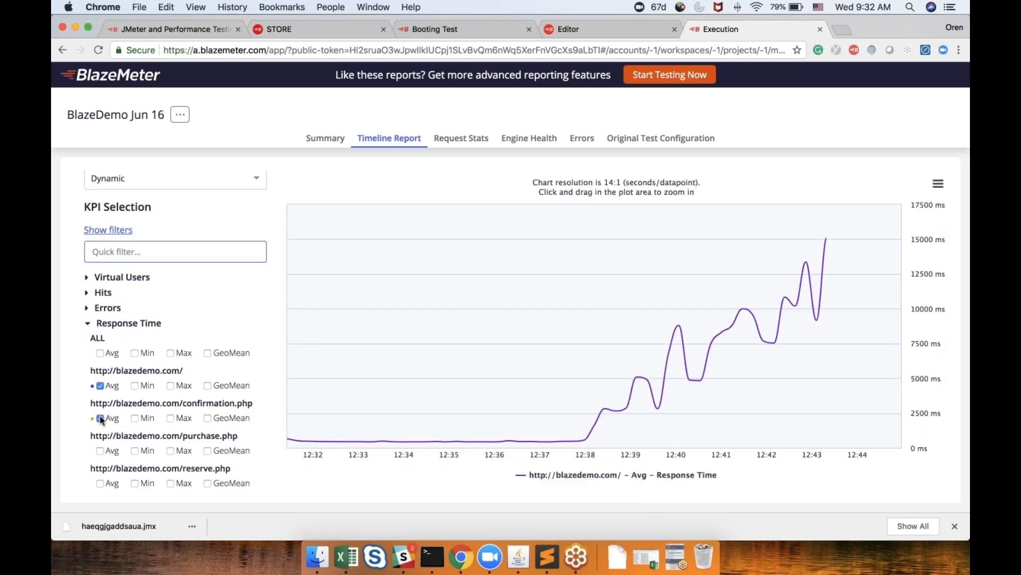
pyautogui.scroll(-2, 101, 426)
pyautogui.click(101, 424)
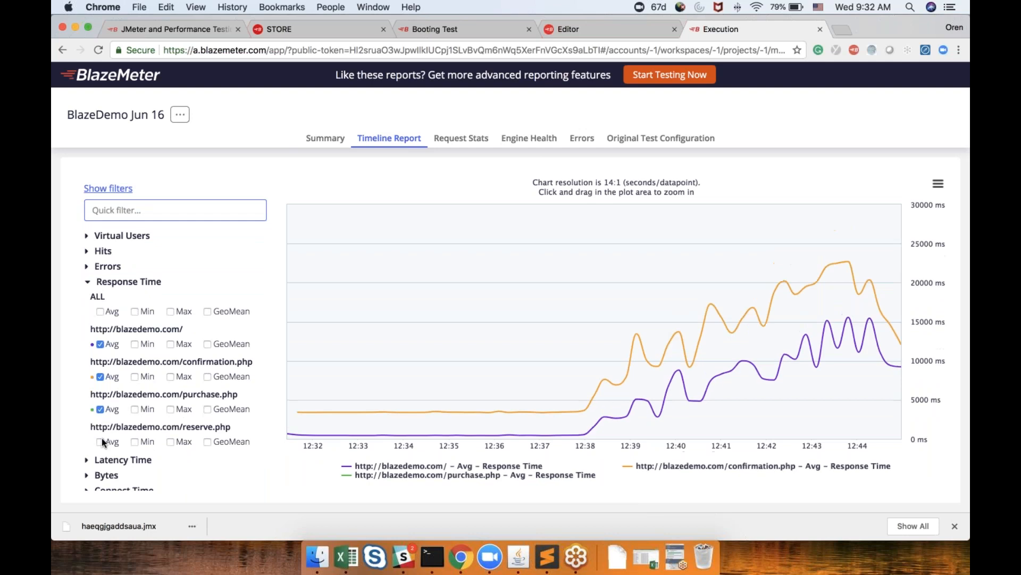
pyautogui.click(101, 441)
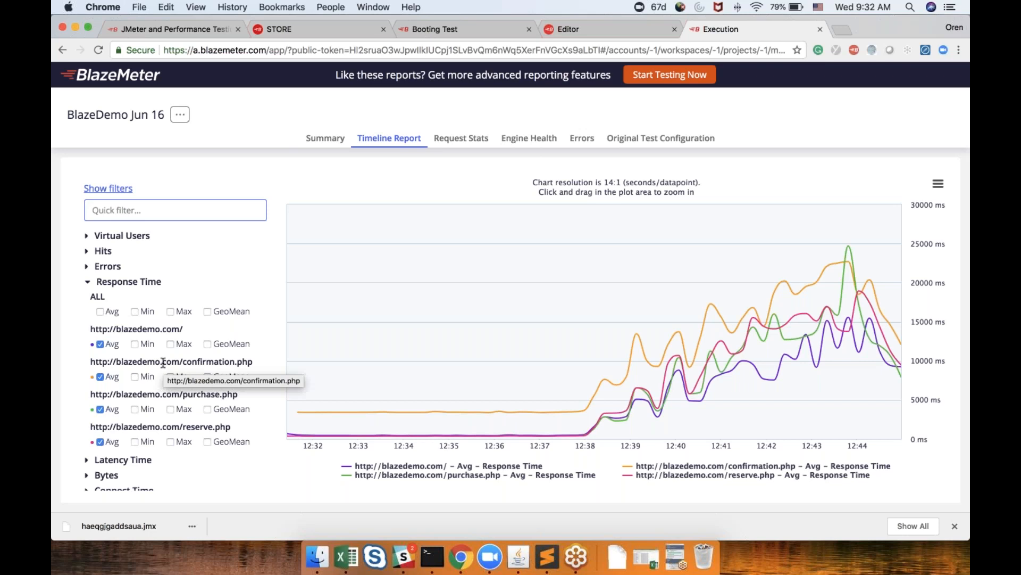
# Open the Request Stats report for the BlazeDemo Jun 16 test
pyautogui.scroll(-1, 163, 362)
pyautogui.scroll(-3, 163, 362)
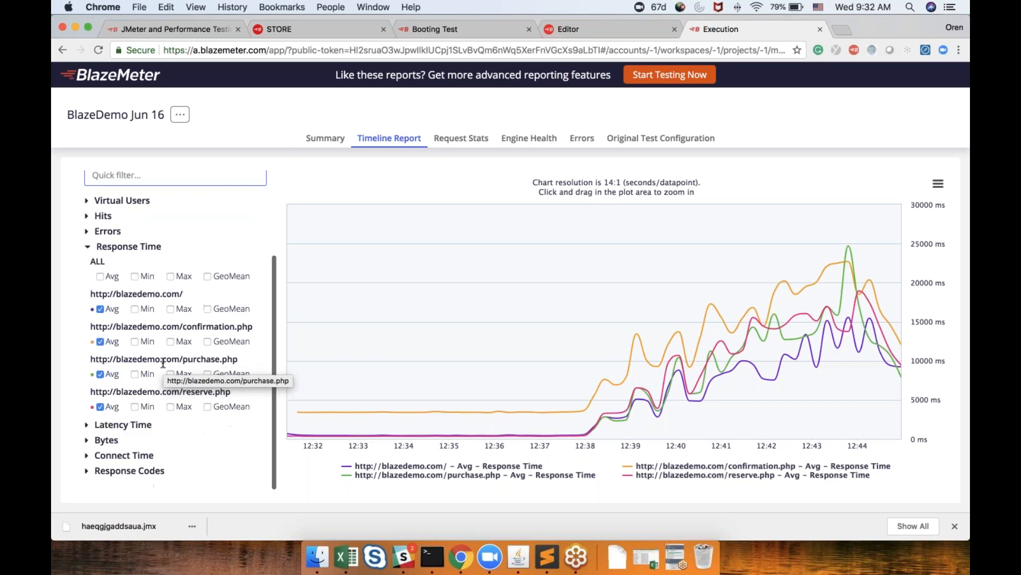
pyautogui.scroll(2, 163, 362)
pyautogui.scroll(5, 163, 362)
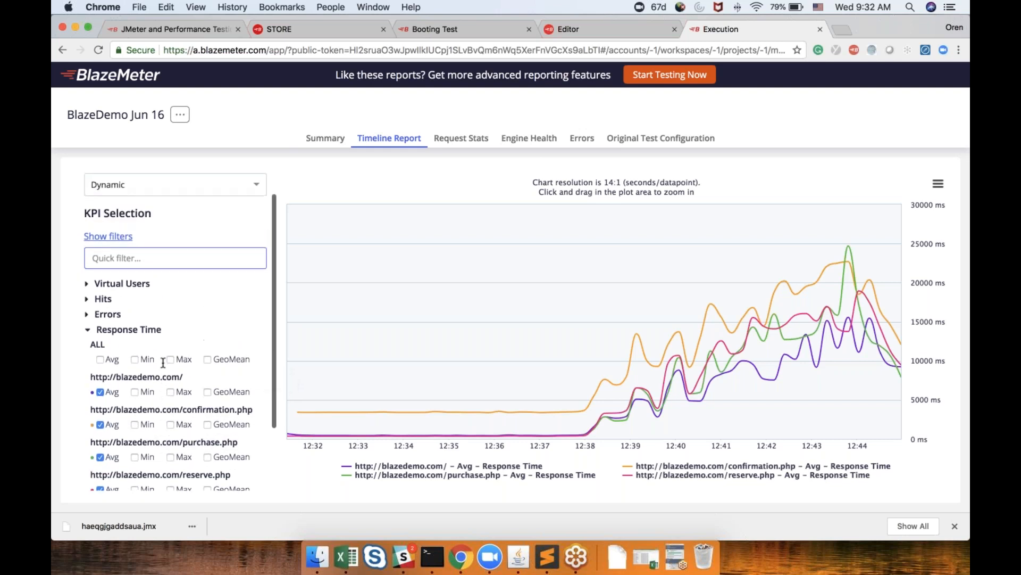
pyautogui.scroll(-3, 162, 363)
pyautogui.scroll(6, 163, 362)
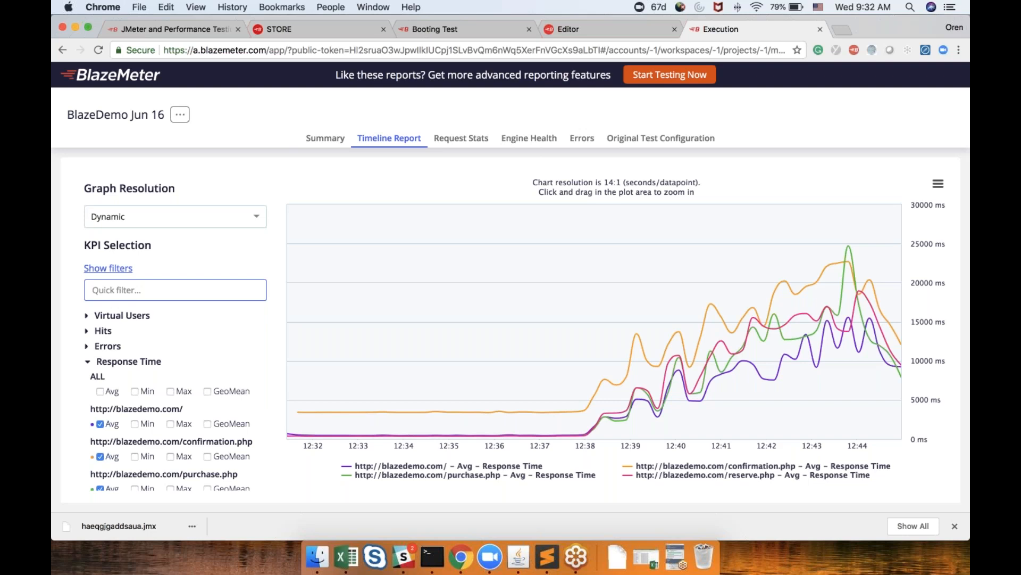
pyautogui.click(460, 137)
pyautogui.scroll(-3, 511, 330)
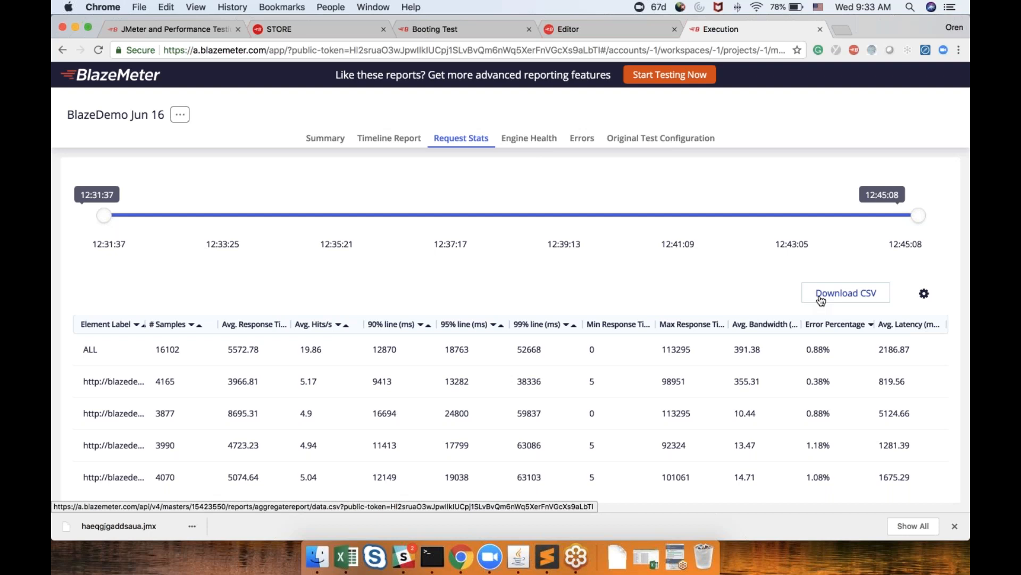
# Open the BlazeMeter documentation site guide.blazemeter.com in a new tab
pyautogui.click(840, 29)
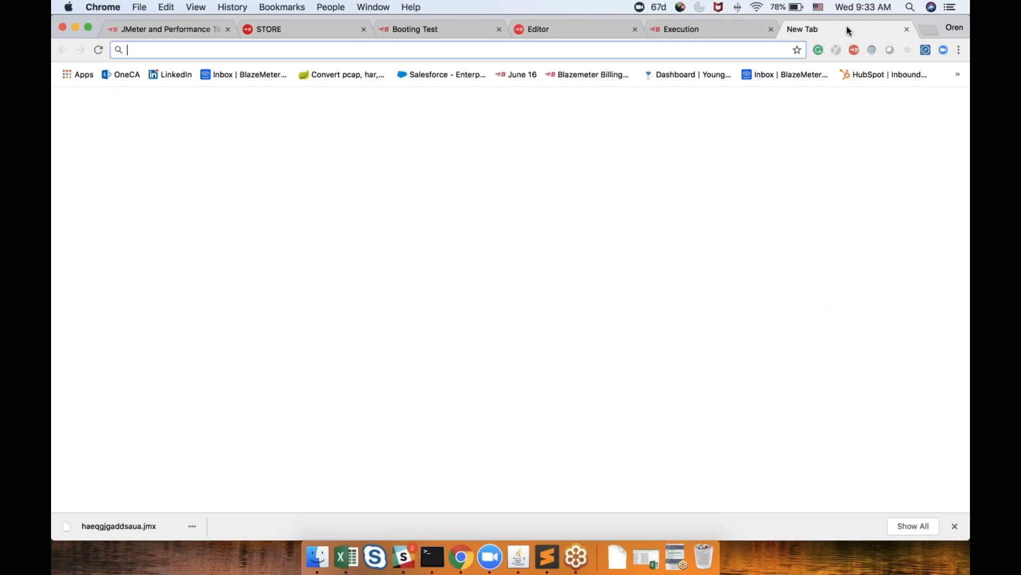
pyautogui.write('gui')
pyautogui.press('Return')
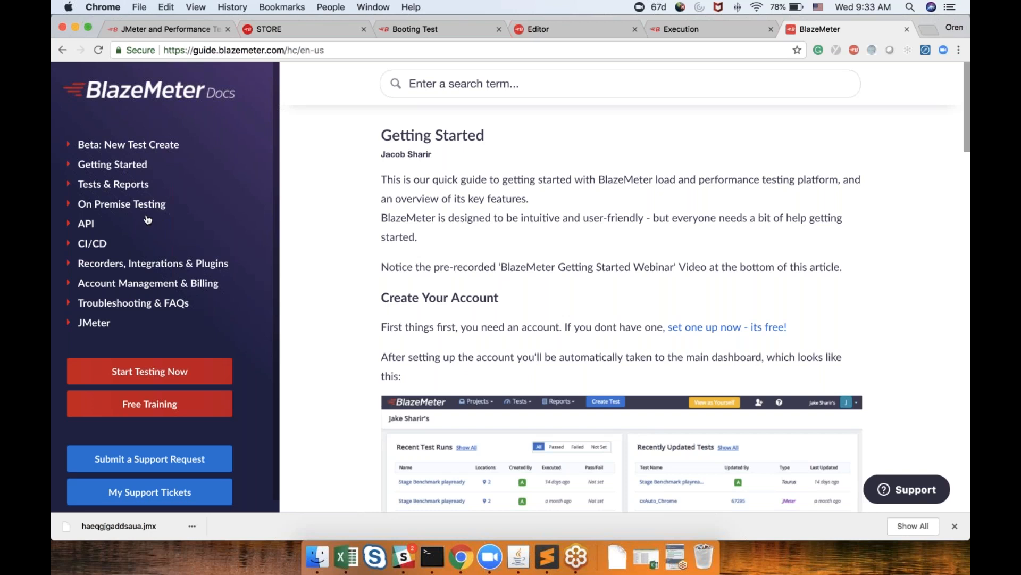
# Browse the API docs to the Get Requests Stats Report article and read through its JSON response example
pyautogui.click(84, 229)
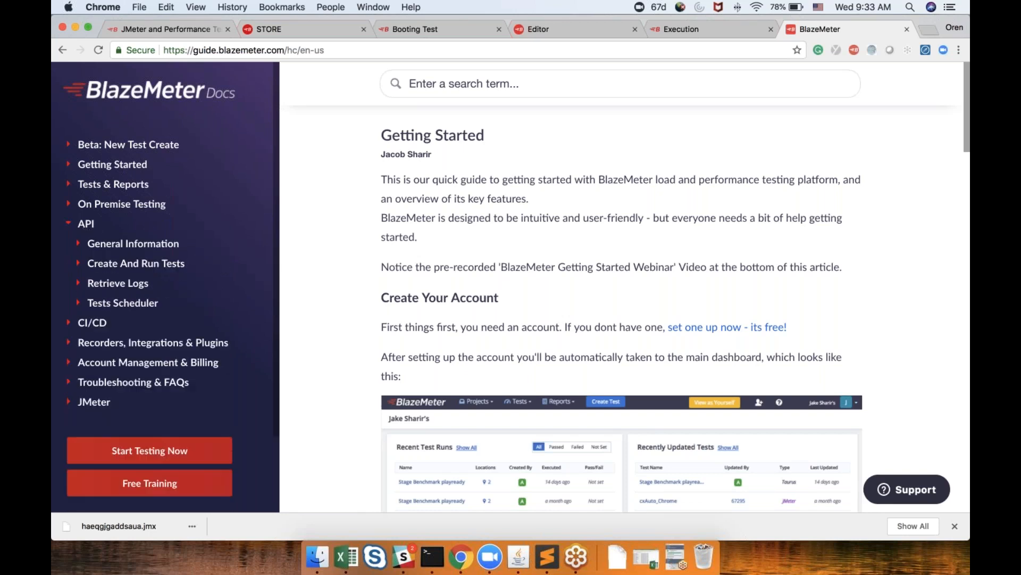
pyautogui.click(123, 283)
pyautogui.click(124, 323)
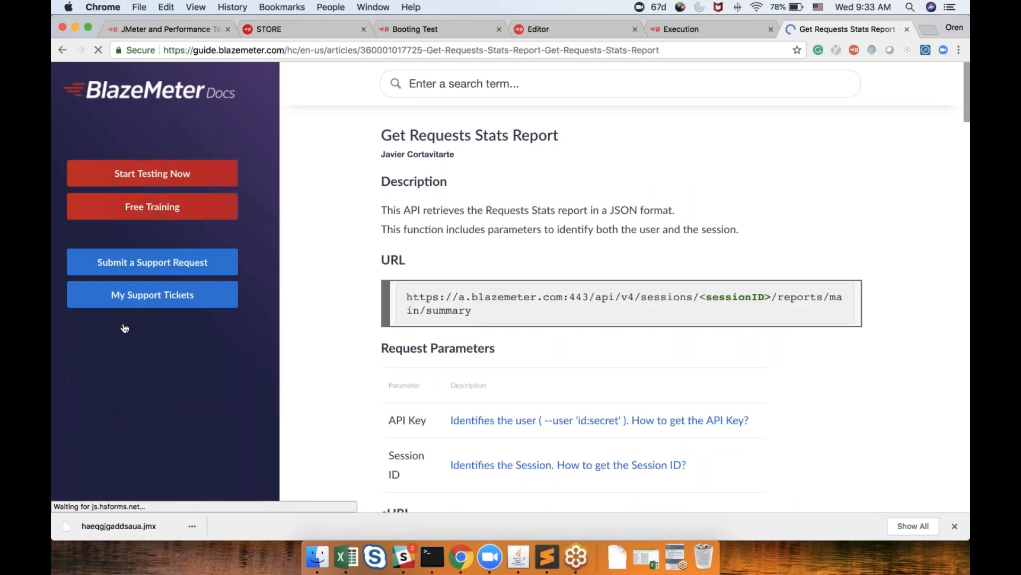
pyautogui.scroll(-20, 651, 395)
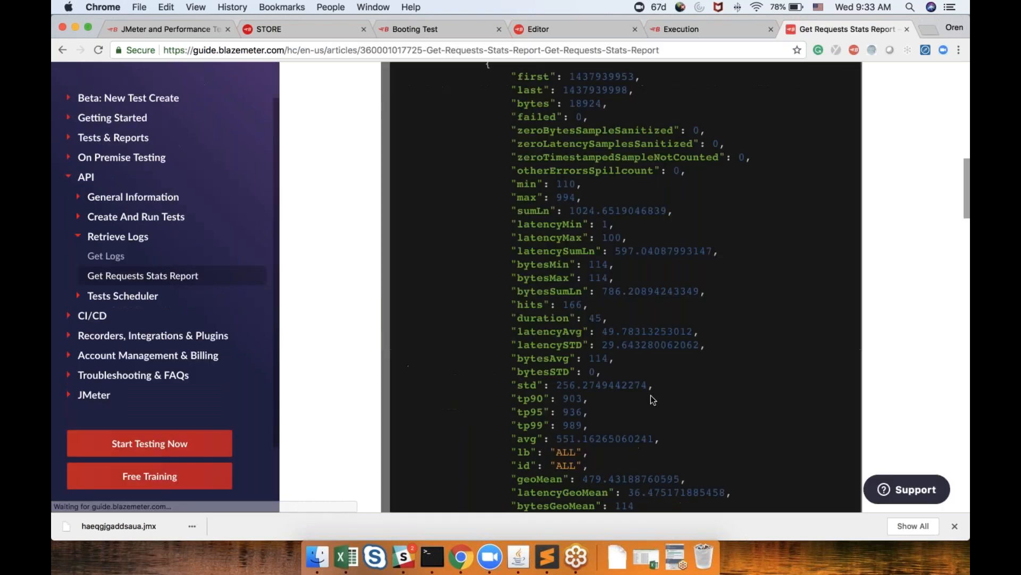
pyautogui.scroll(-6, 626, 288)
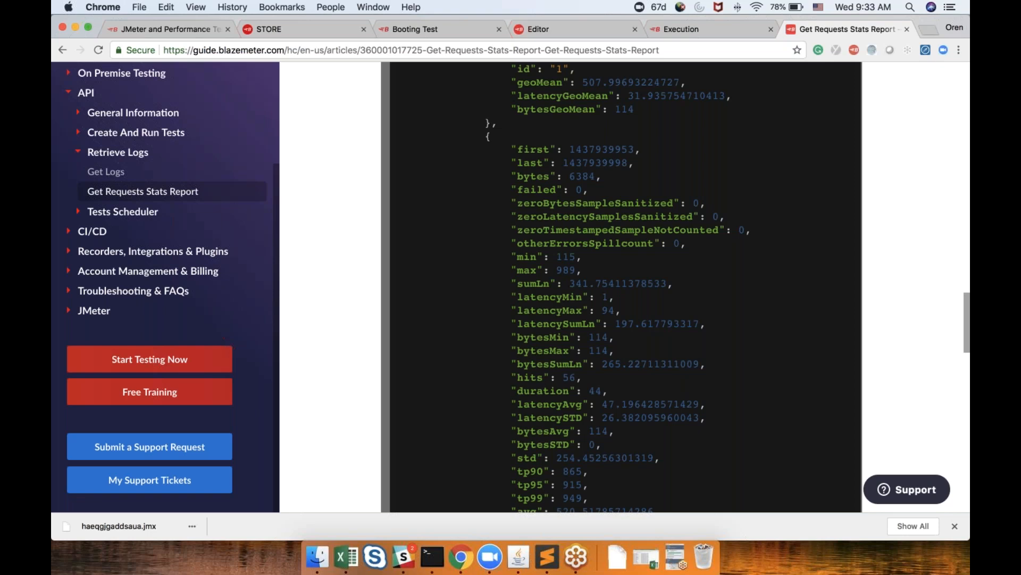
pyautogui.scroll(5, 623, 288)
pyautogui.scroll(6, 622, 287)
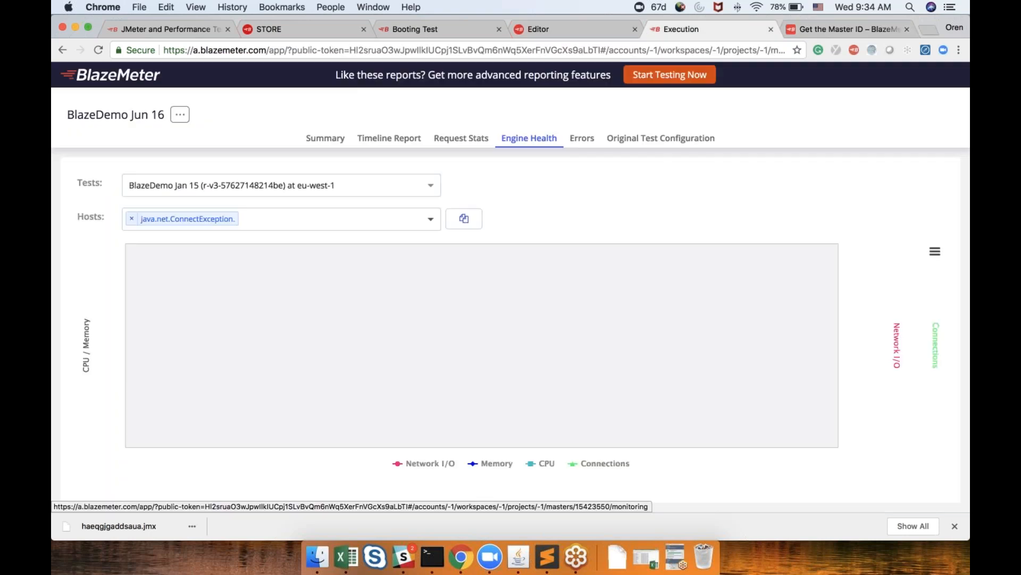
# In Engine Health, add the eu-west-1 compute-internal host to the hosts plotted in the chart
pyautogui.click(380, 219)
pyautogui.click(380, 262)
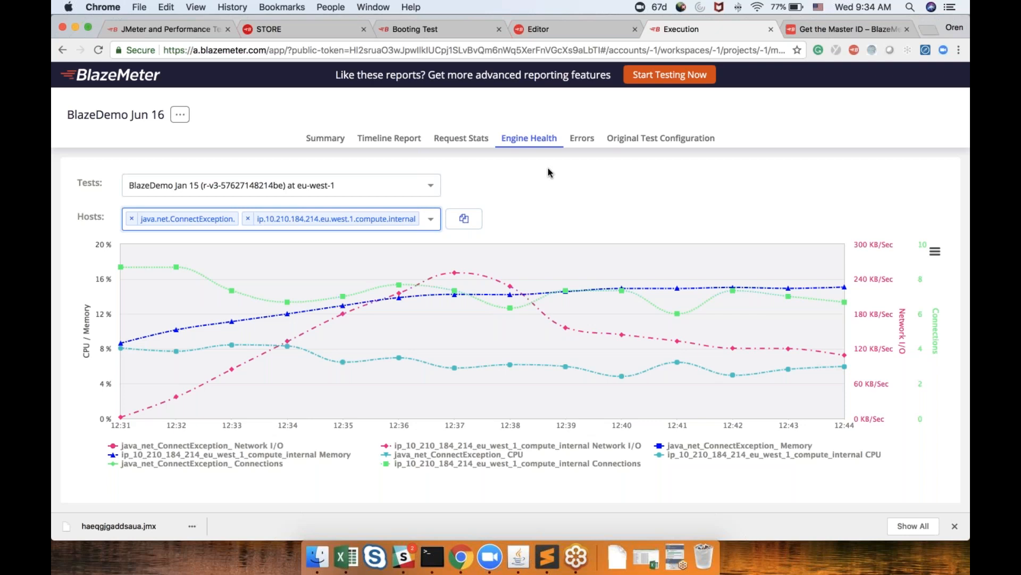
# Open the Errors report and narrow its time range to end at 12:43:00
pyautogui.click(585, 142)
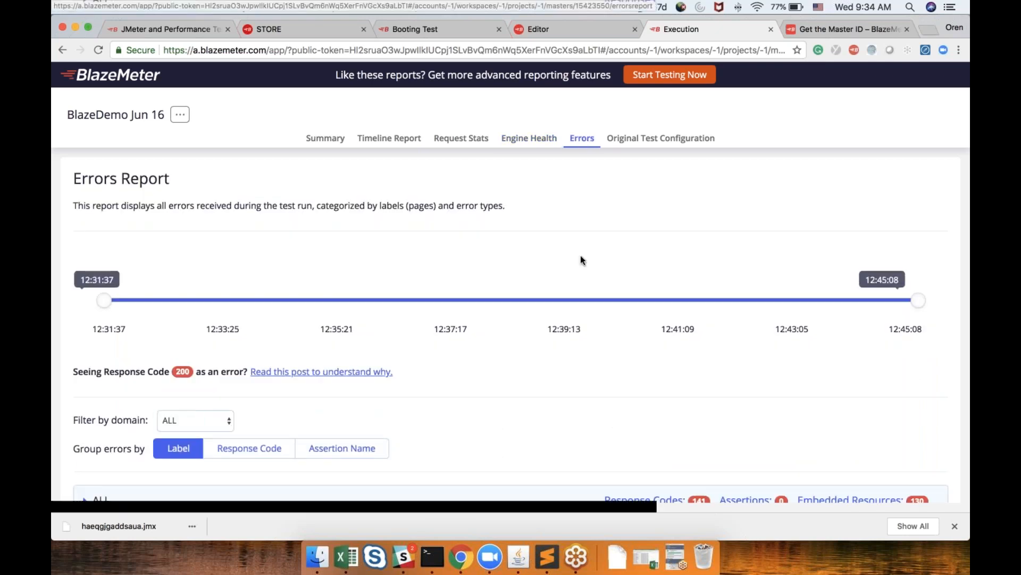
pyautogui.scroll(-3, 570, 298)
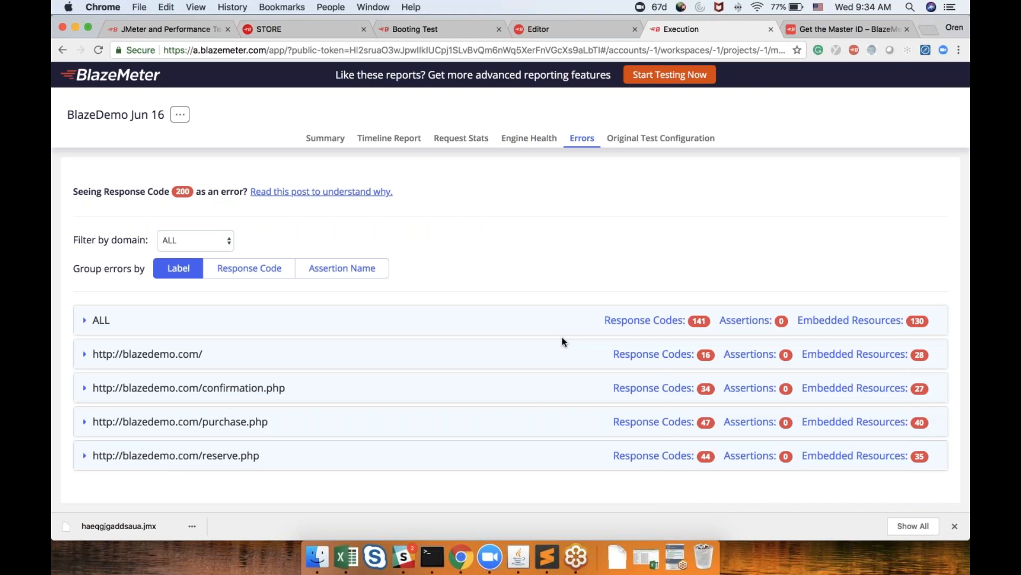
pyautogui.scroll(3, 562, 340)
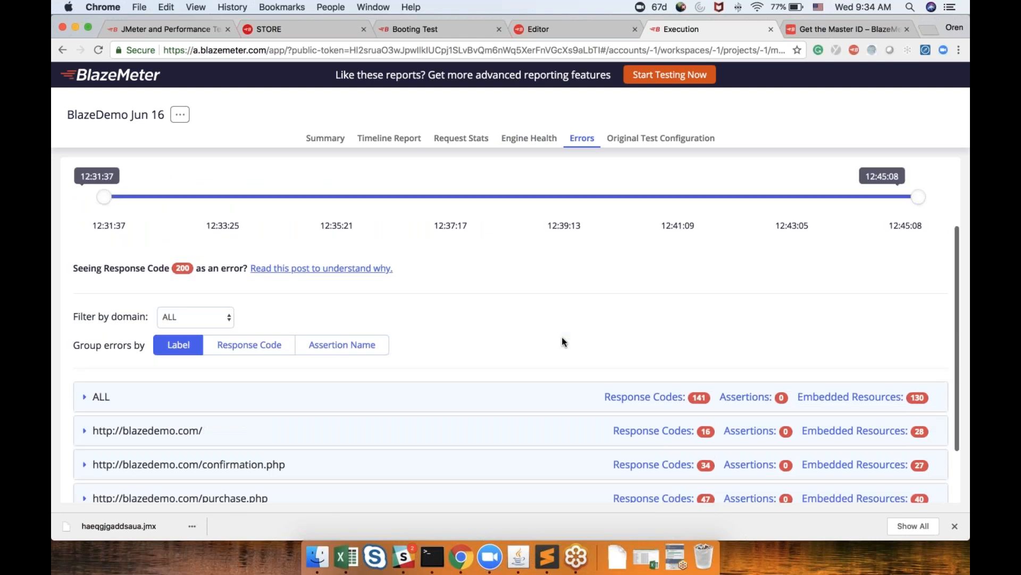
pyautogui.moveTo(914, 301); pyautogui.dragTo(292, 280)
pyautogui.scroll(-2, 291, 281)
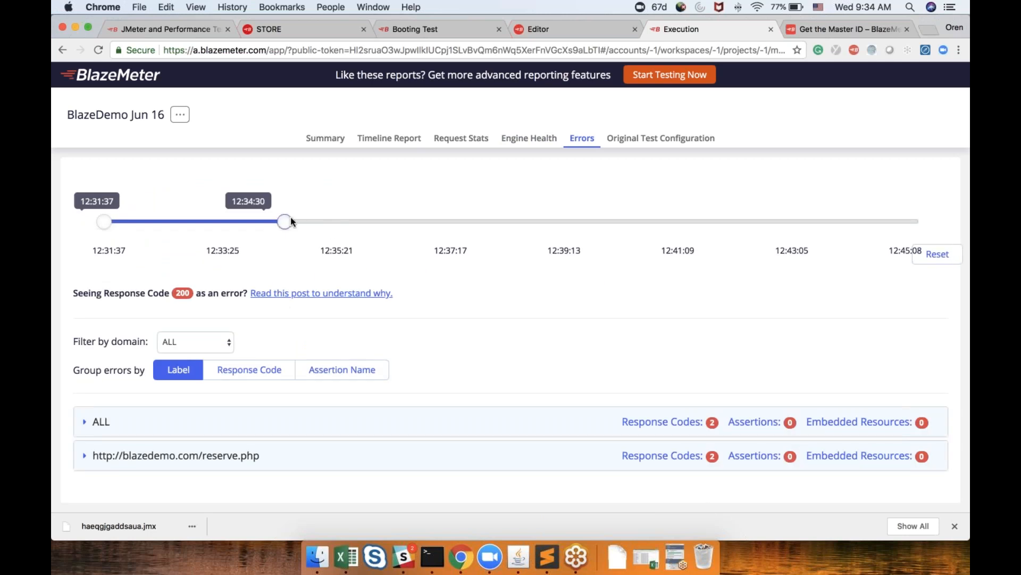
pyautogui.moveTo(290, 216); pyautogui.dragTo(772, 309)
pyautogui.scroll(-2, 771, 308)
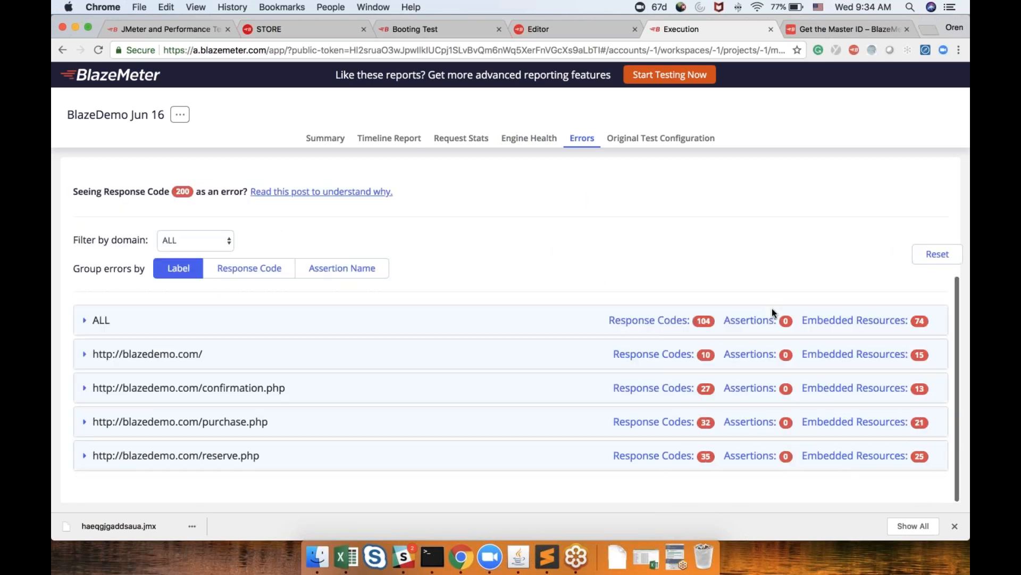
pyautogui.scroll(3, 771, 308)
pyautogui.scroll(2, 772, 308)
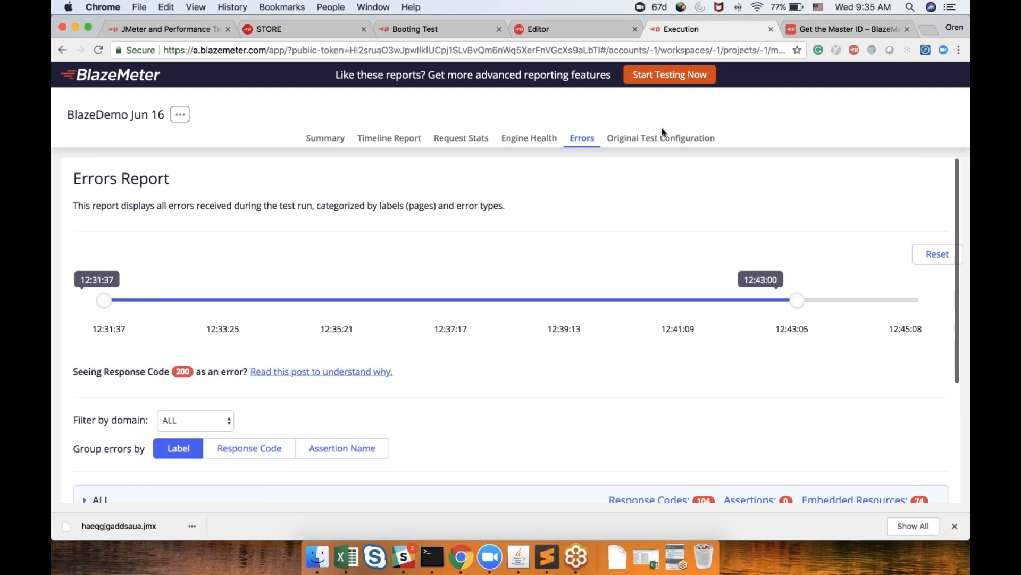
# View the test's original configuration and open its Executive Summary report
pyautogui.click(662, 139)
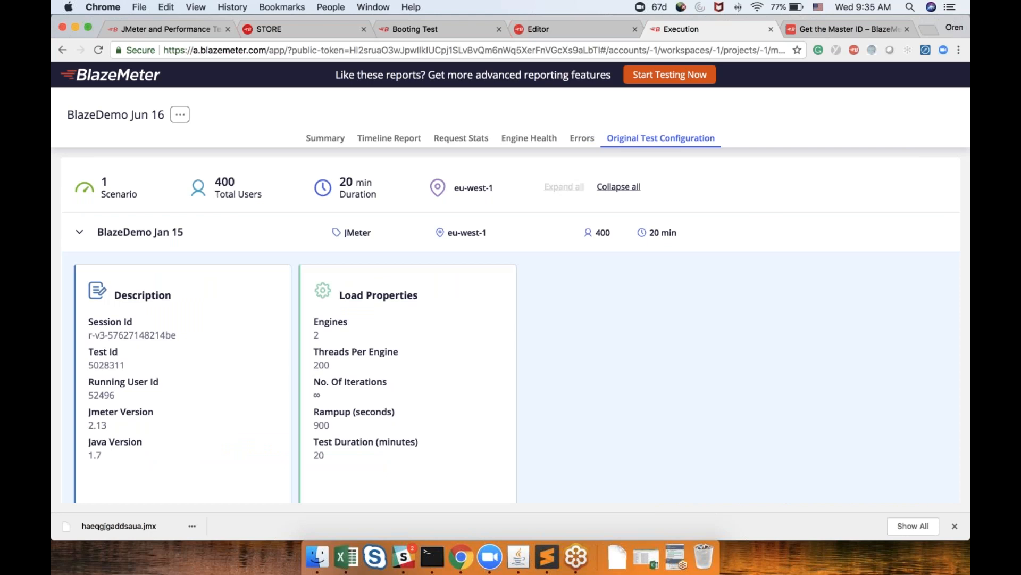
pyautogui.click(179, 121)
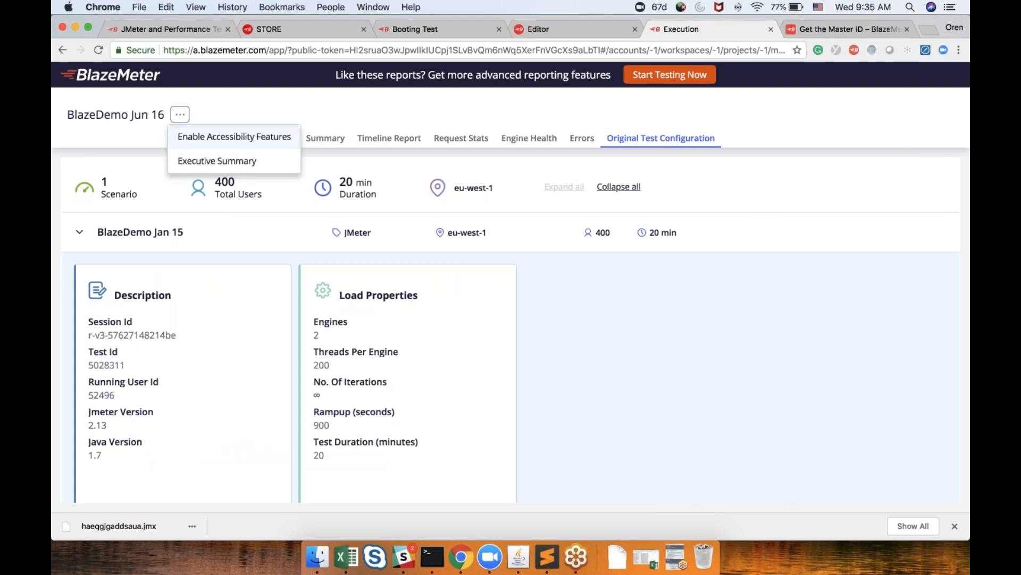
pyautogui.click(202, 162)
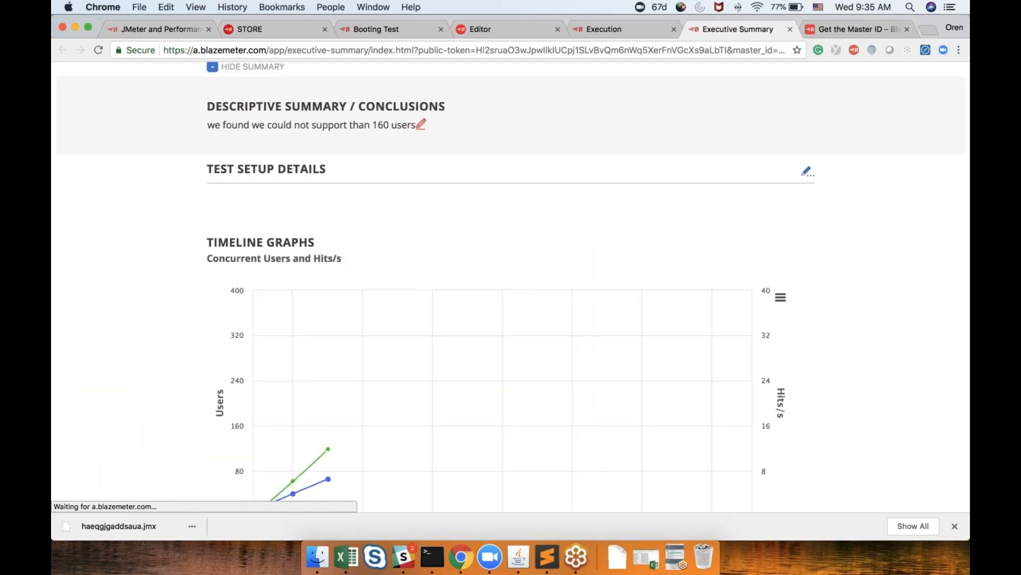
# Scroll through the Executive Summary's KPIs, slowest responses and top errors
pyautogui.scroll(4, 431, 259)
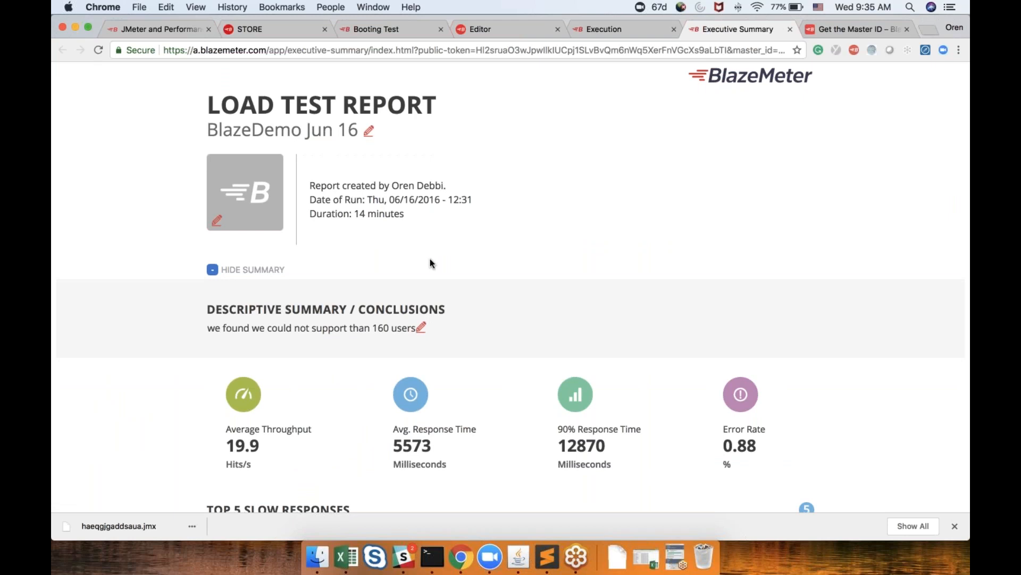
pyautogui.scroll(-4, 430, 259)
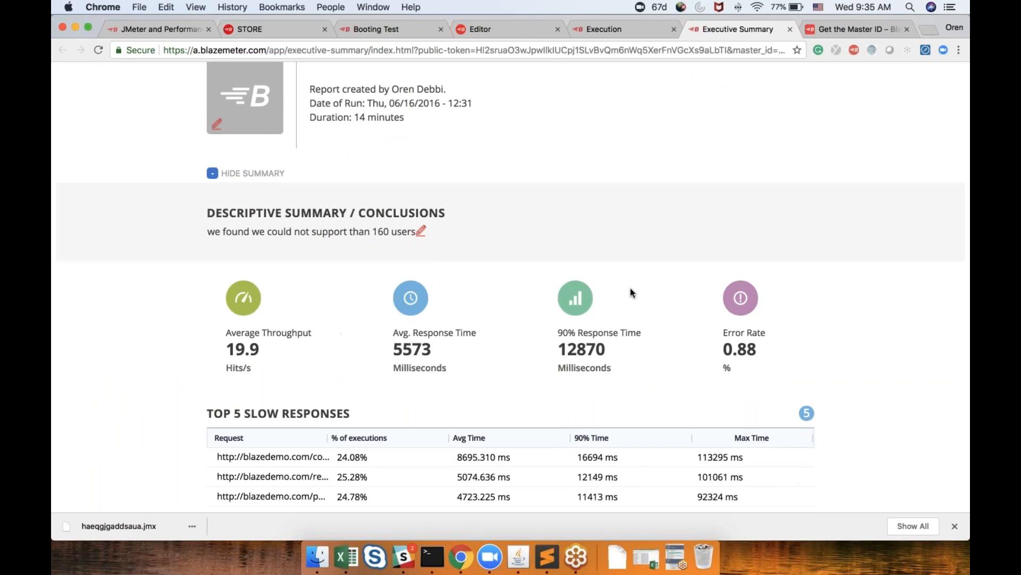
pyautogui.scroll(-8, 605, 320)
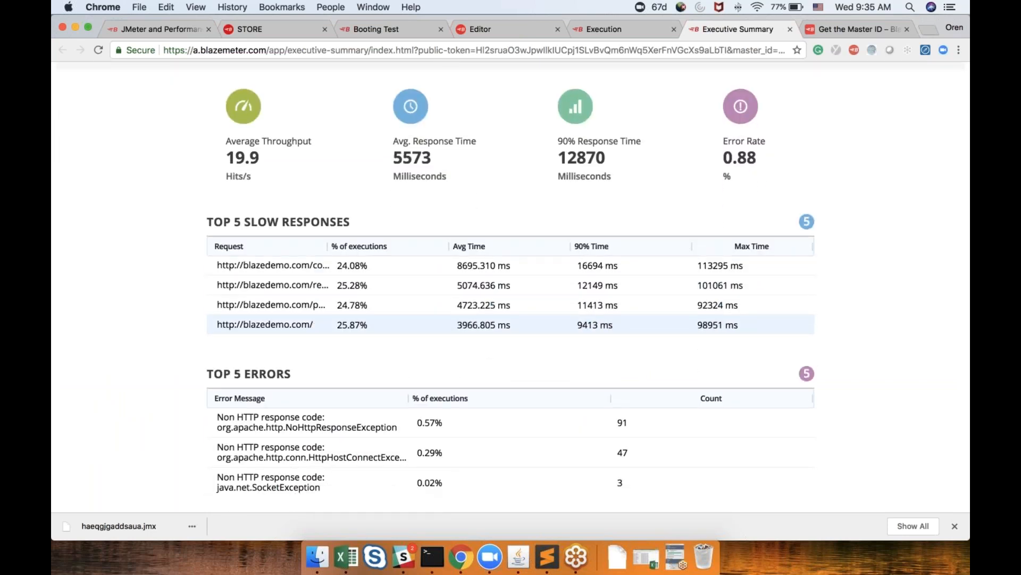
pyautogui.scroll(-1, 605, 320)
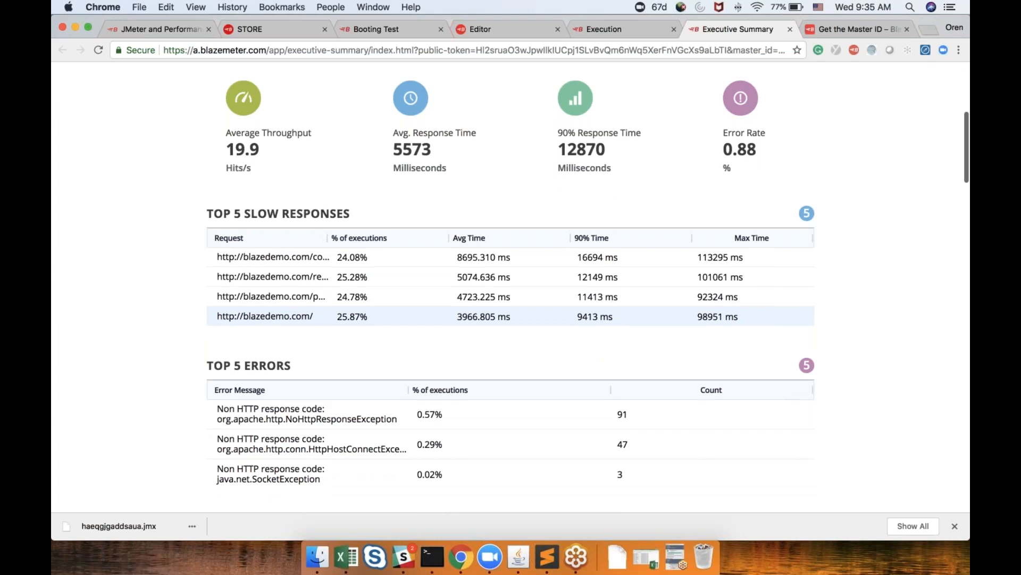
pyautogui.scroll(-20, 604, 320)
pyautogui.scroll(20, 605, 320)
# Open the print preview of the Executive Summary report and page through it
pyautogui.press('super+p')
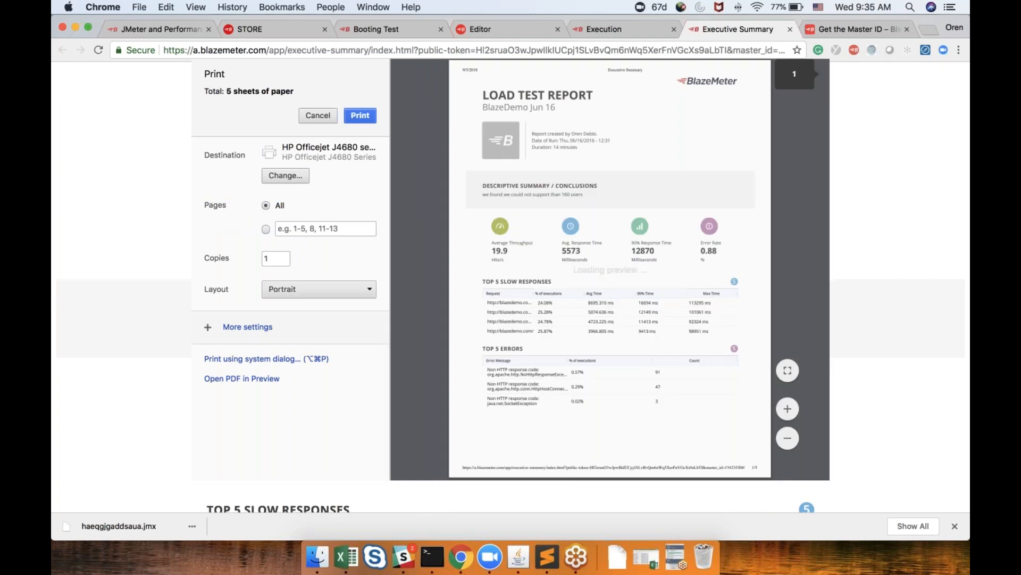
pyautogui.scroll(-20, 611, 268)
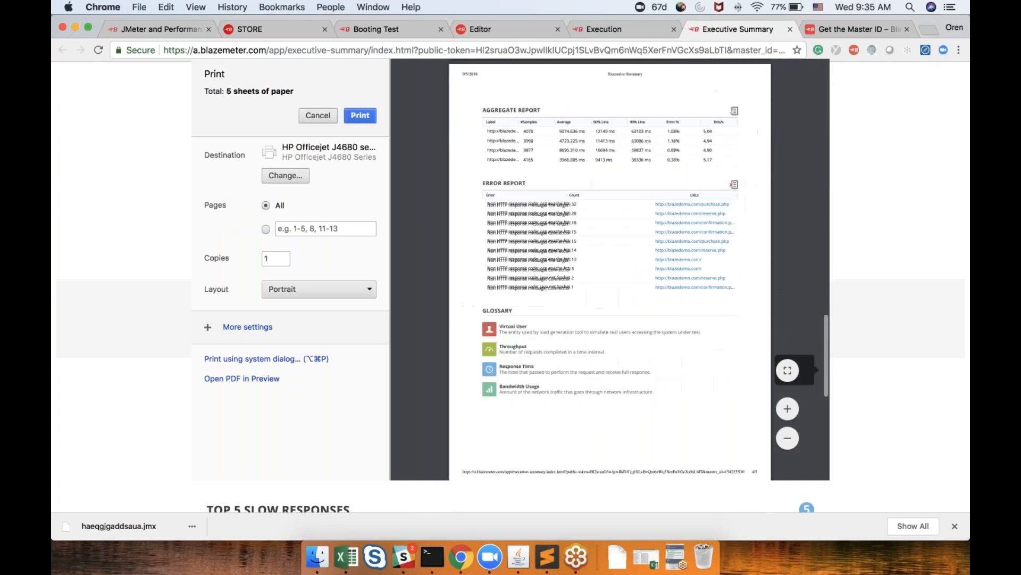
pyautogui.scroll(20, 610, 269)
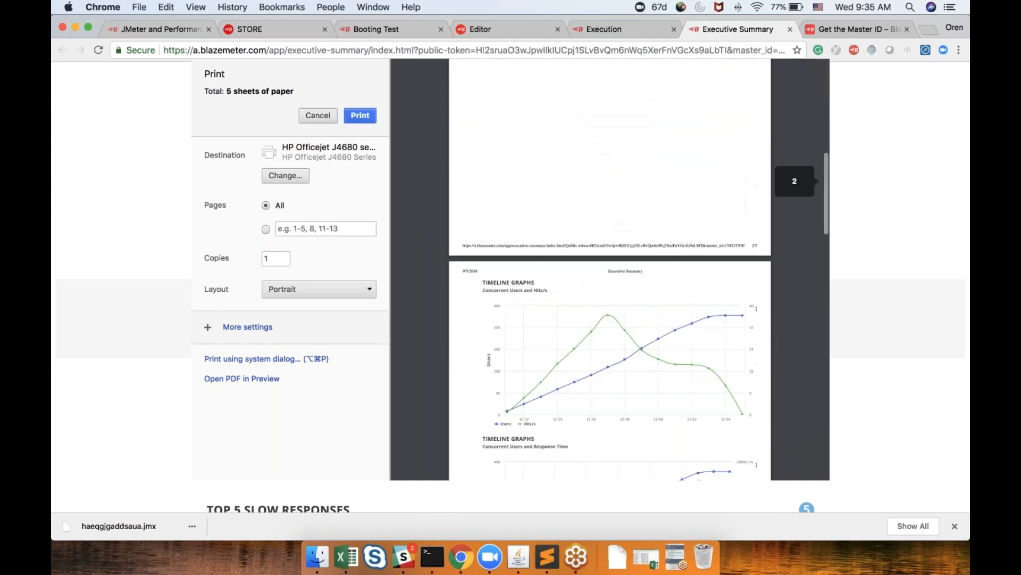
# Return to the workspace dashboard and open the Taurus Cloud Test run report
pyautogui.click(643, 29)
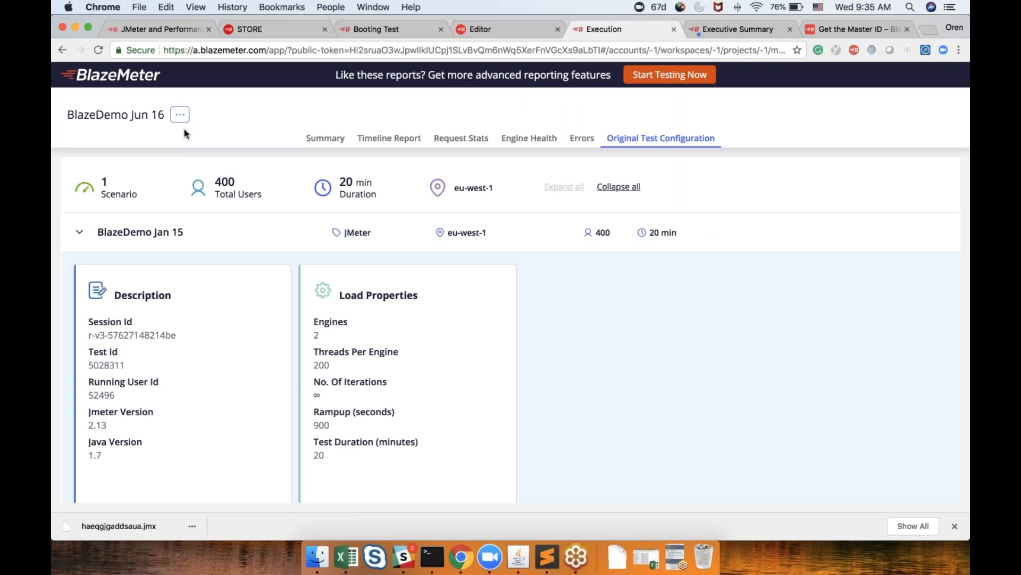
pyautogui.click(106, 80)
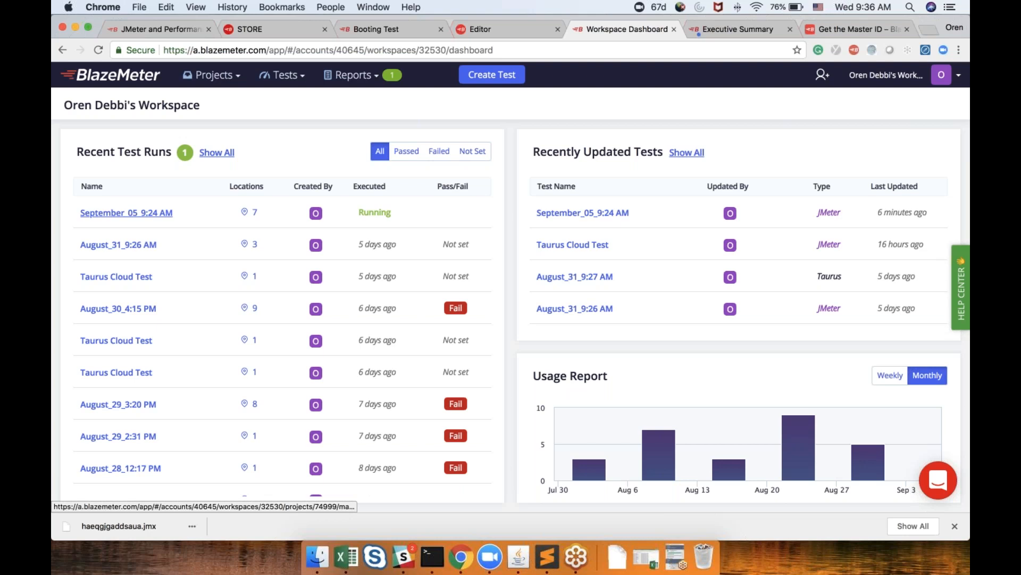
pyautogui.click(120, 275)
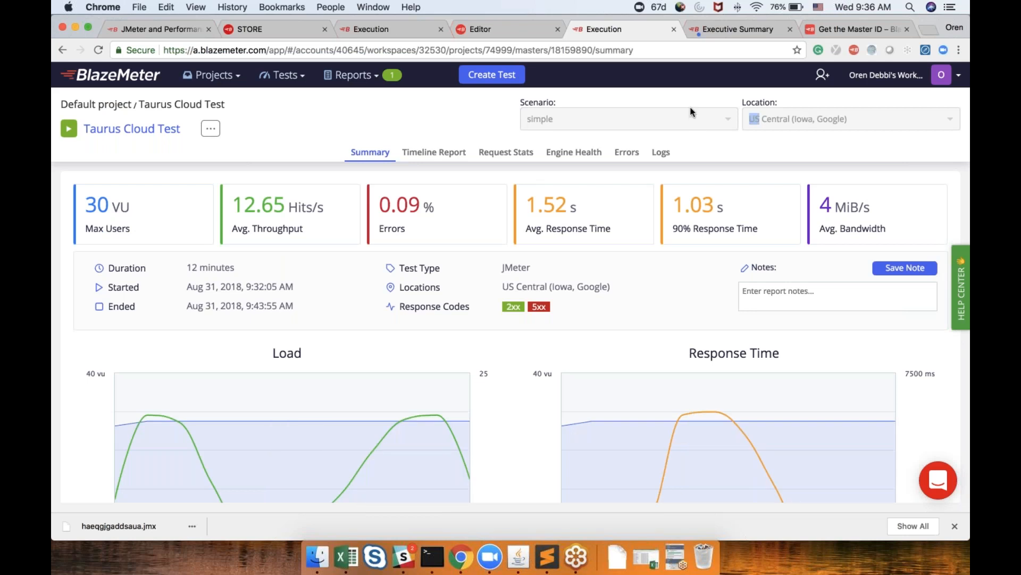
# Return to the workspace dashboard and open the earlier Aug 28 Taurus Cloud Test run report
pyautogui.click(117, 80)
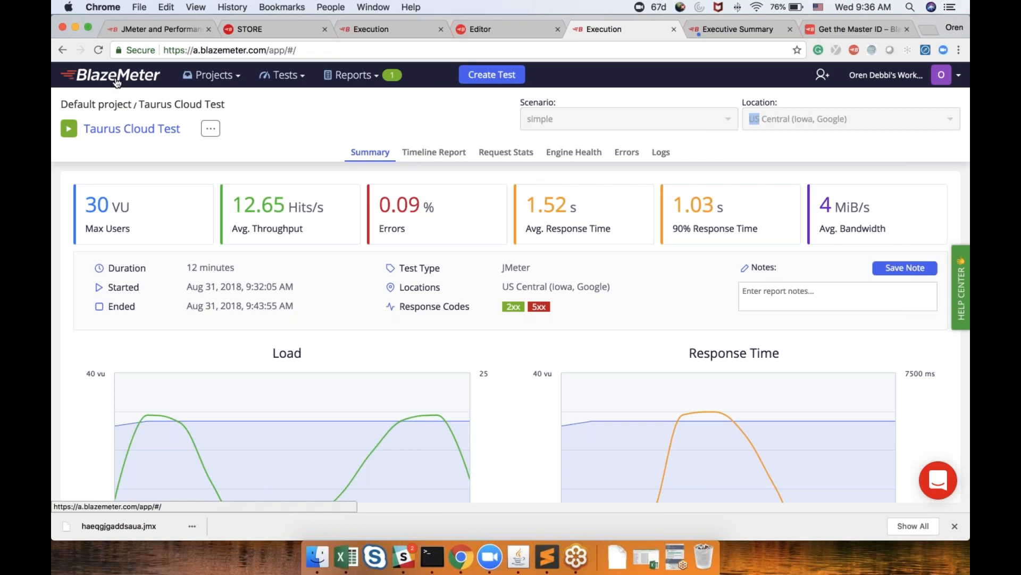
pyautogui.scroll(-5, 116, 353)
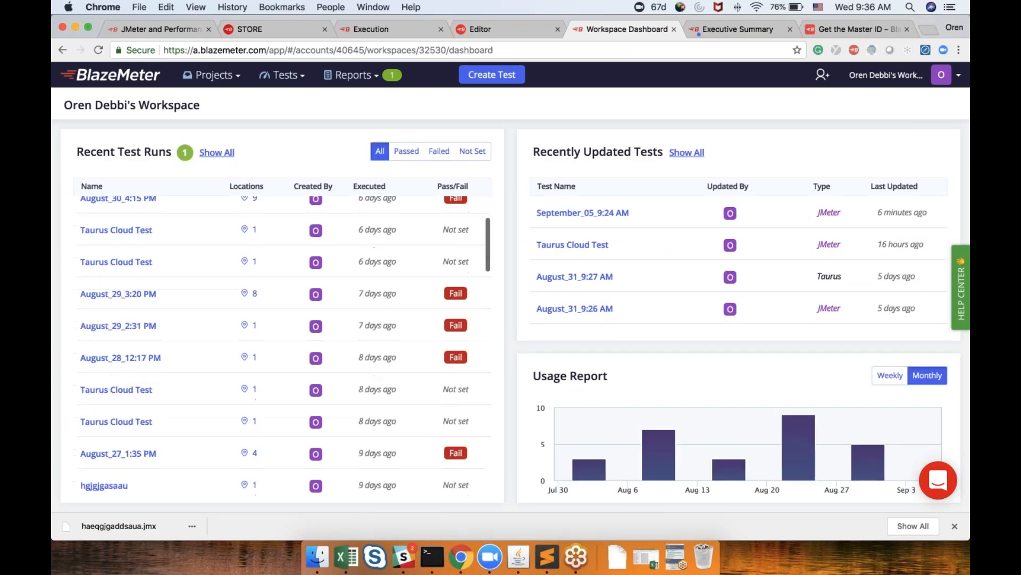
pyautogui.click(134, 352)
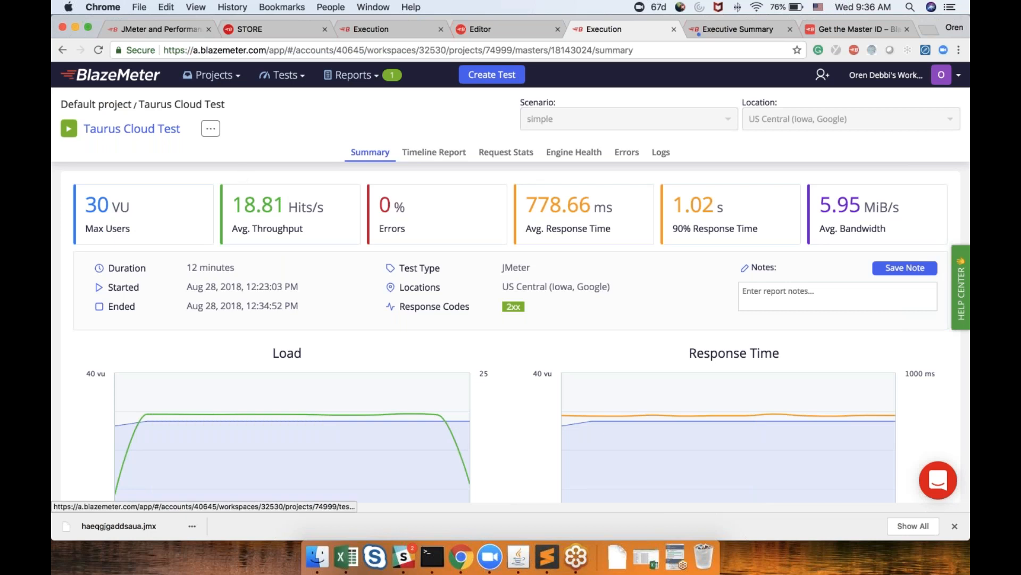
# Open the test's report history and switch the trend charts between the recent 25, 50 and 100 runs
pyautogui.click(200, 106)
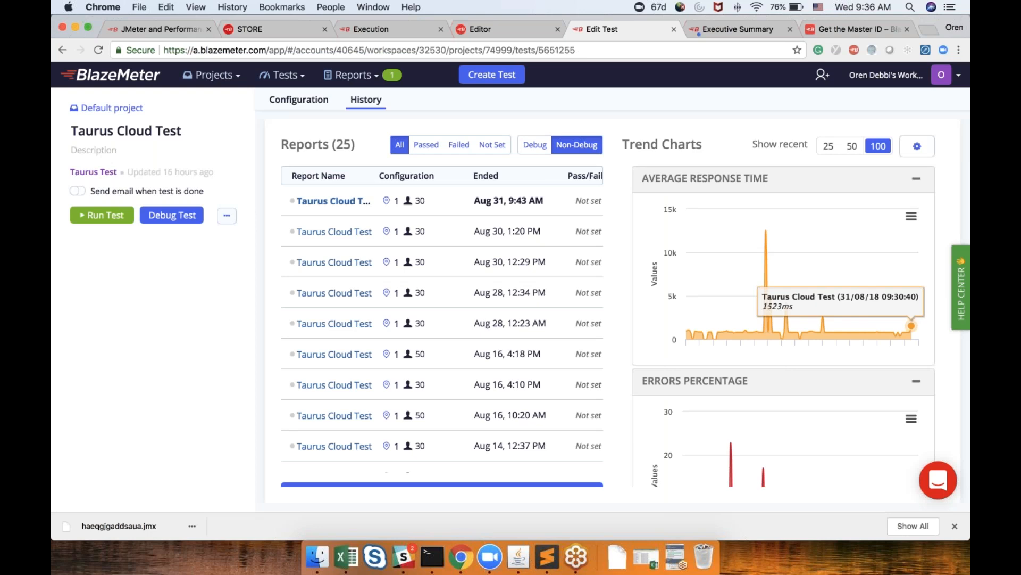
pyautogui.click(828, 151)
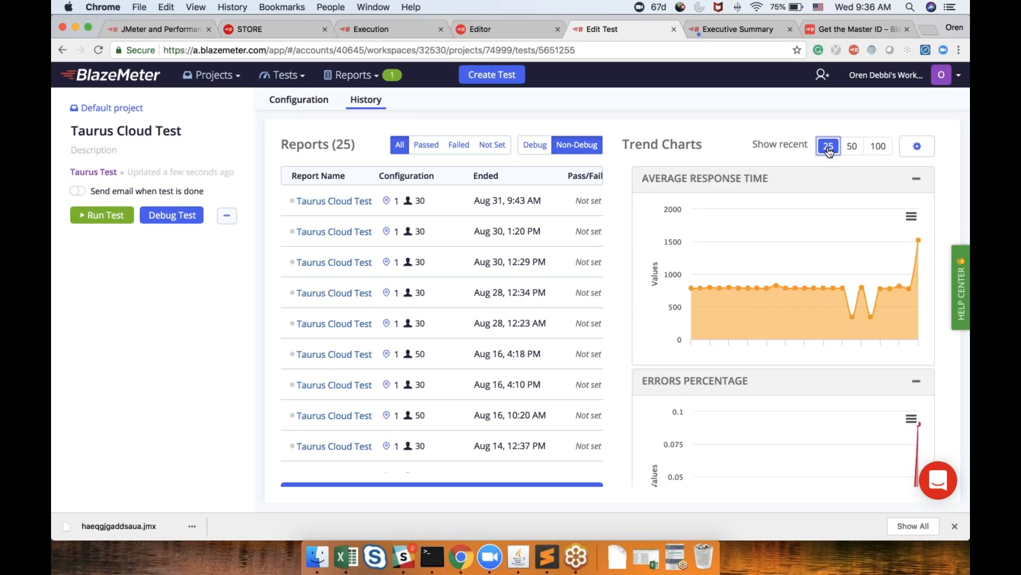
pyautogui.click(851, 147)
pyautogui.click(878, 148)
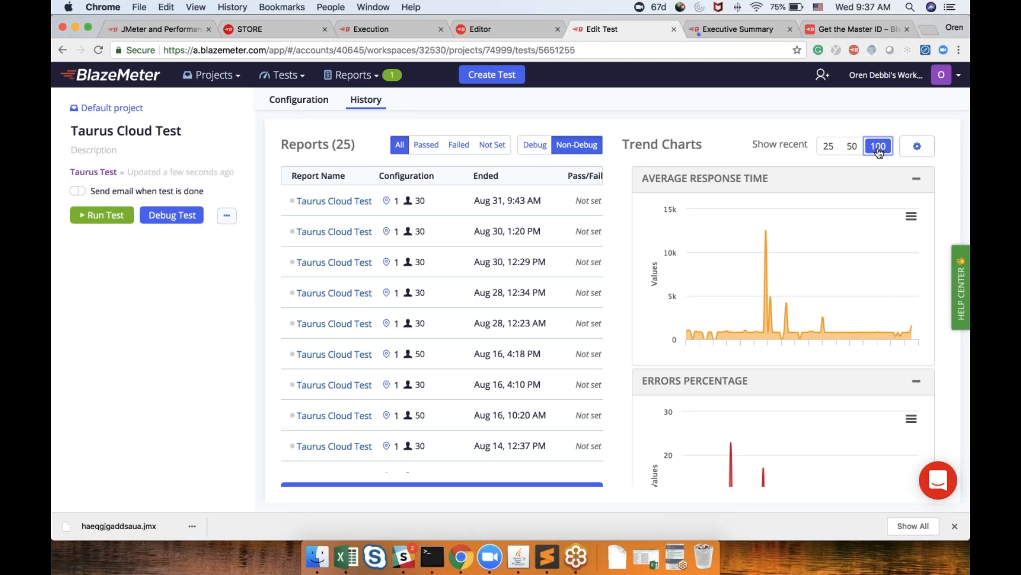
# Open the Create Test dialog and browse the available test types, including Taurus Test
pyautogui.click(492, 74)
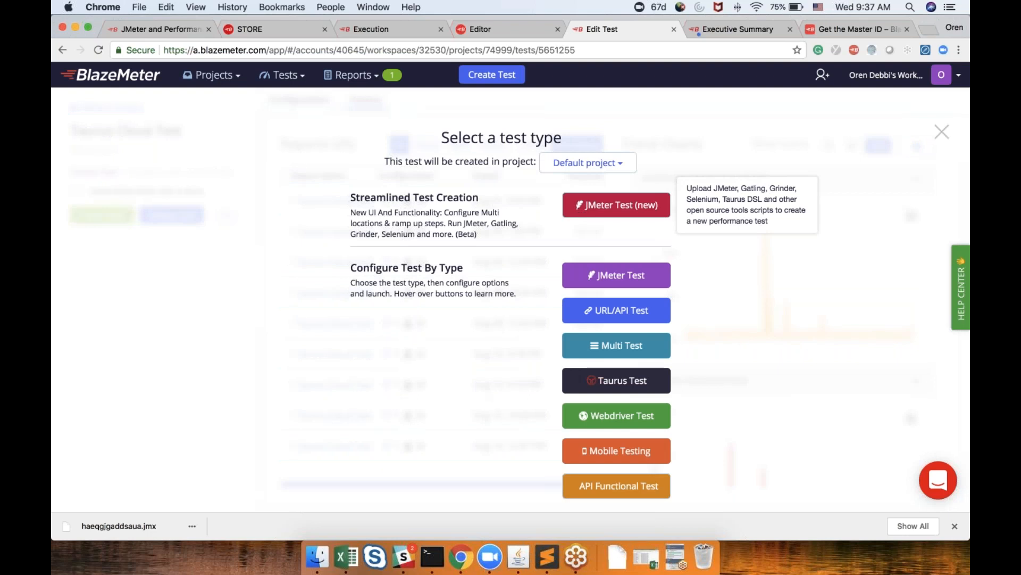
pyautogui.click(583, 308)
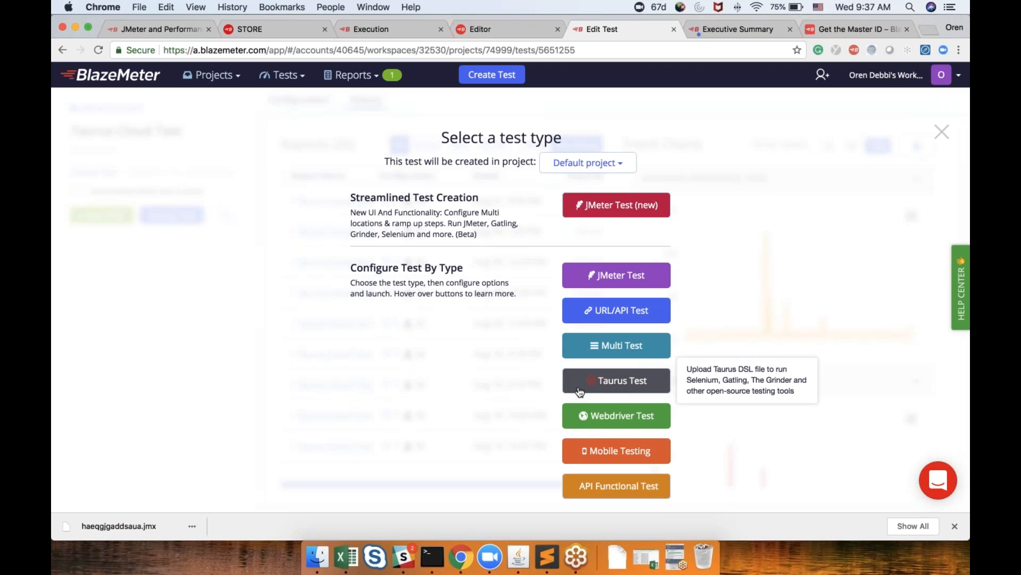
pyautogui.scroll(-1, 580, 392)
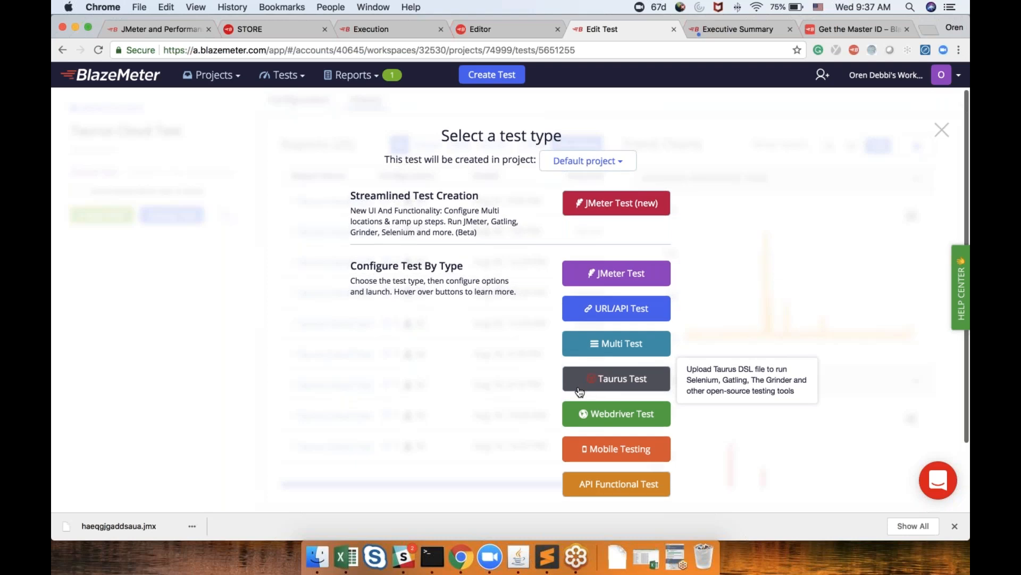
pyautogui.scroll(-3, 580, 392)
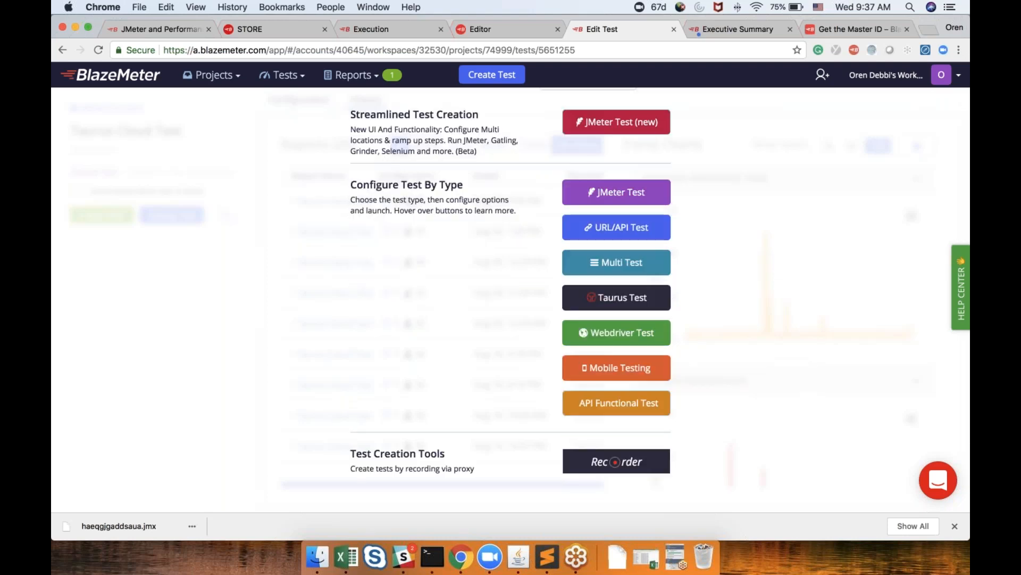
# Switch to the text editor and view the requests.jmx, existing-jmx.yml and test.yml Taurus files
pyautogui.hotkey('ctrl', 'Right')
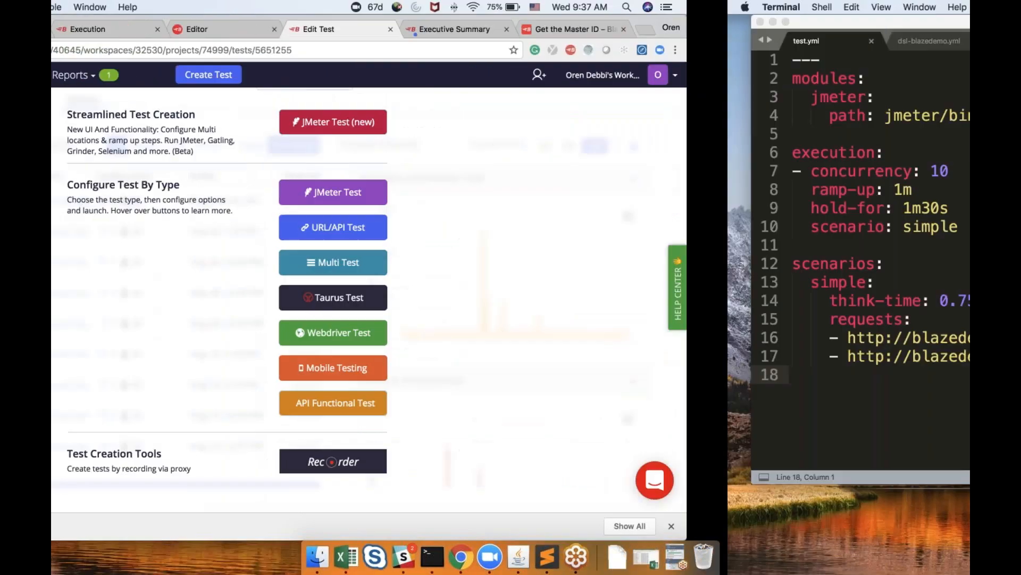
pyautogui.click(312, 169)
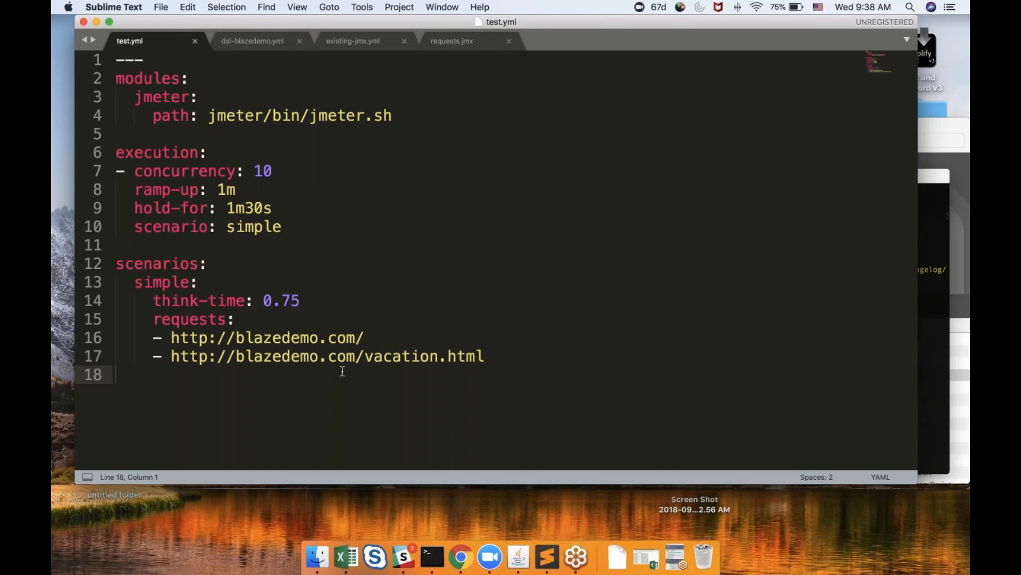
pyautogui.click(447, 42)
pyautogui.click(361, 42)
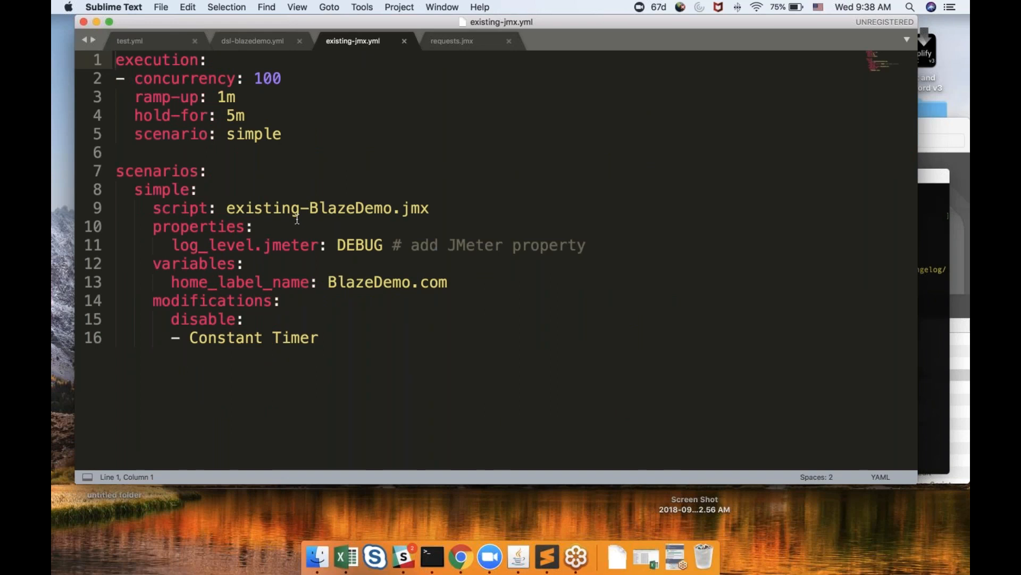
pyautogui.click(170, 40)
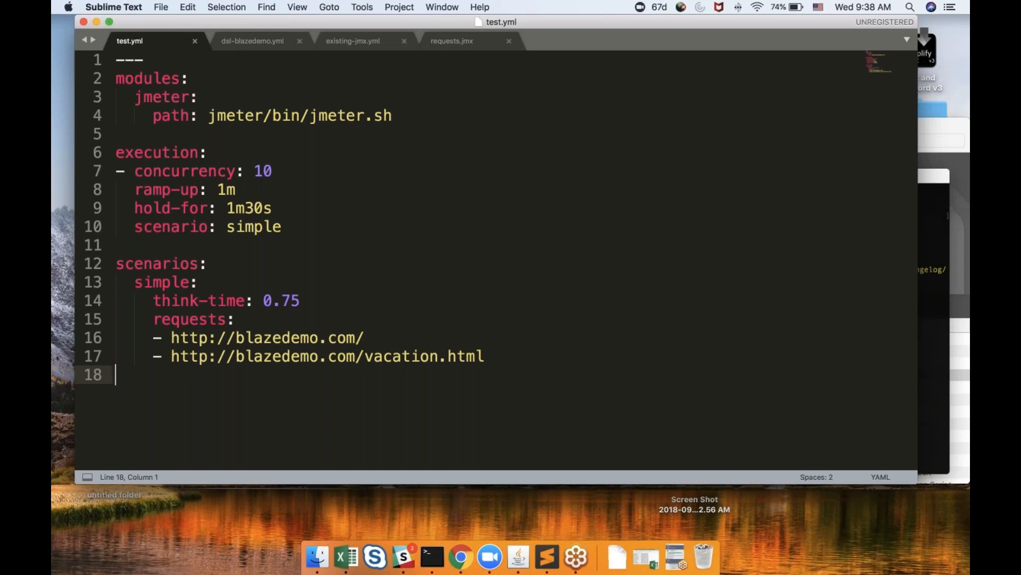
# Run test.yml locally with the command bzt test.yml in the terminal, then stop the run
pyautogui.click(935, 319)
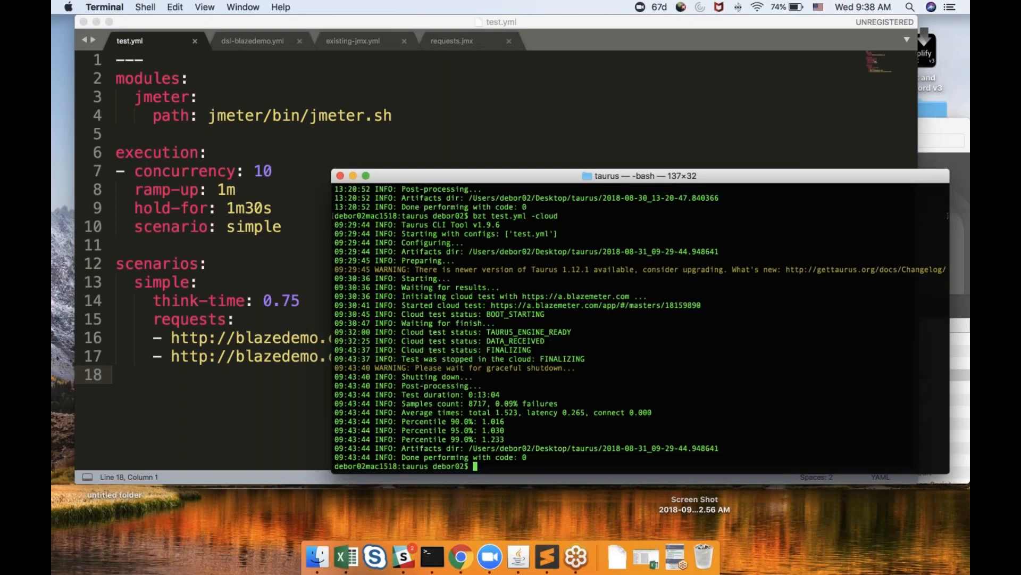
pyautogui.write('bzt test.yml')
pyautogui.press('Return')
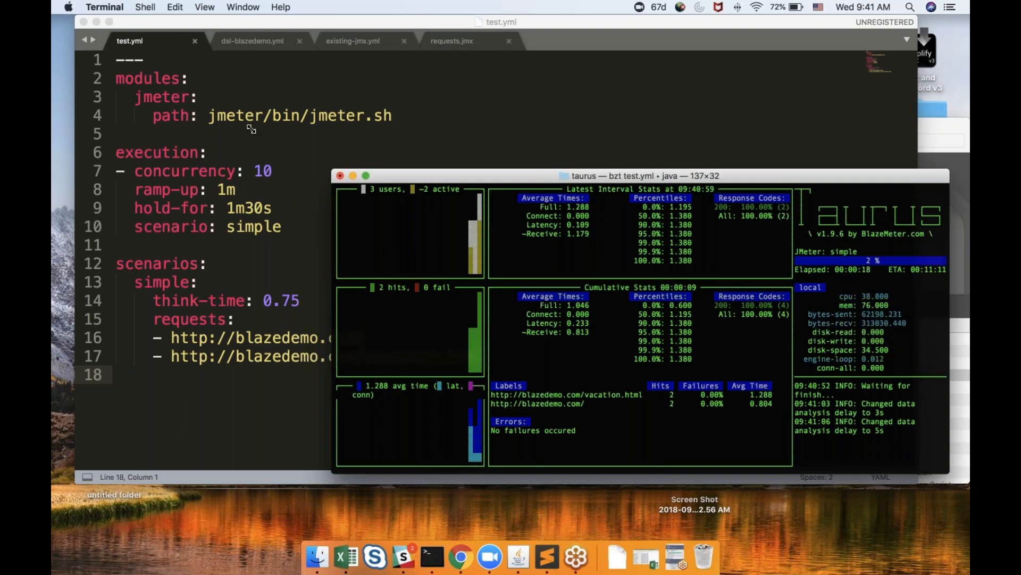
pyautogui.moveTo(251, 130); pyautogui.dragTo(228, 114)
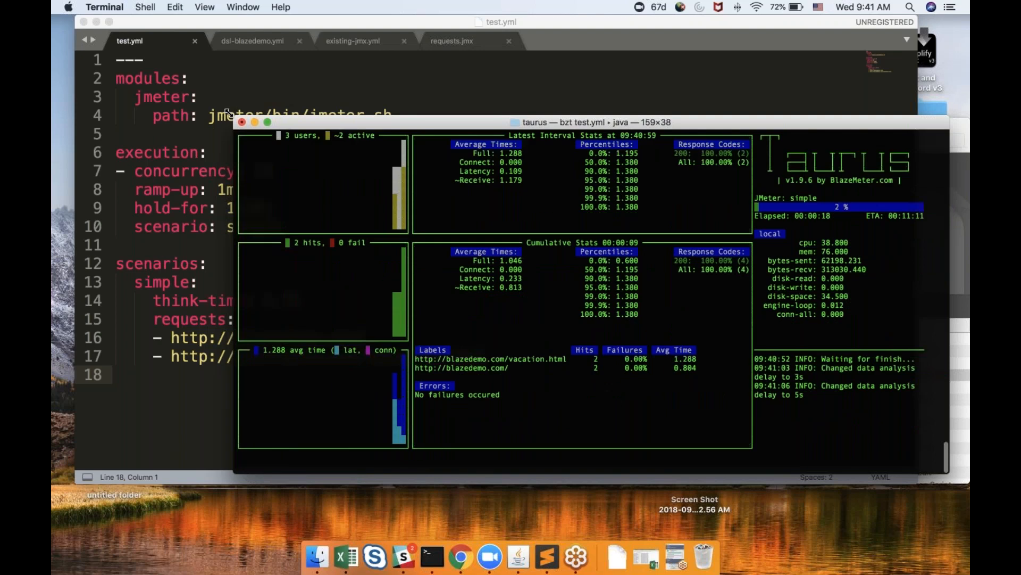
pyautogui.moveTo(227, 113); pyautogui.dragTo(228, 113)
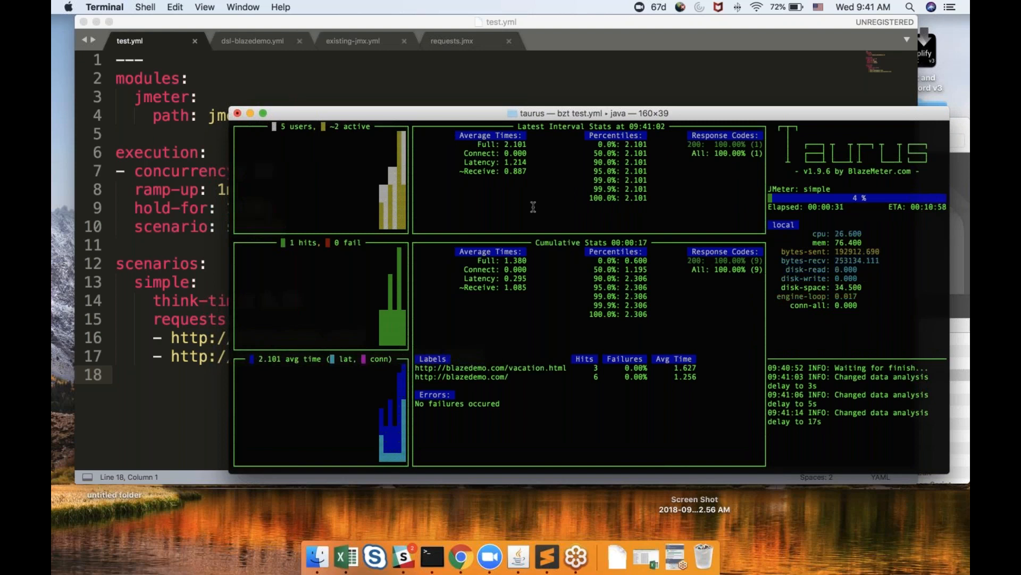
pyautogui.hotkey('ctrl', 'c')
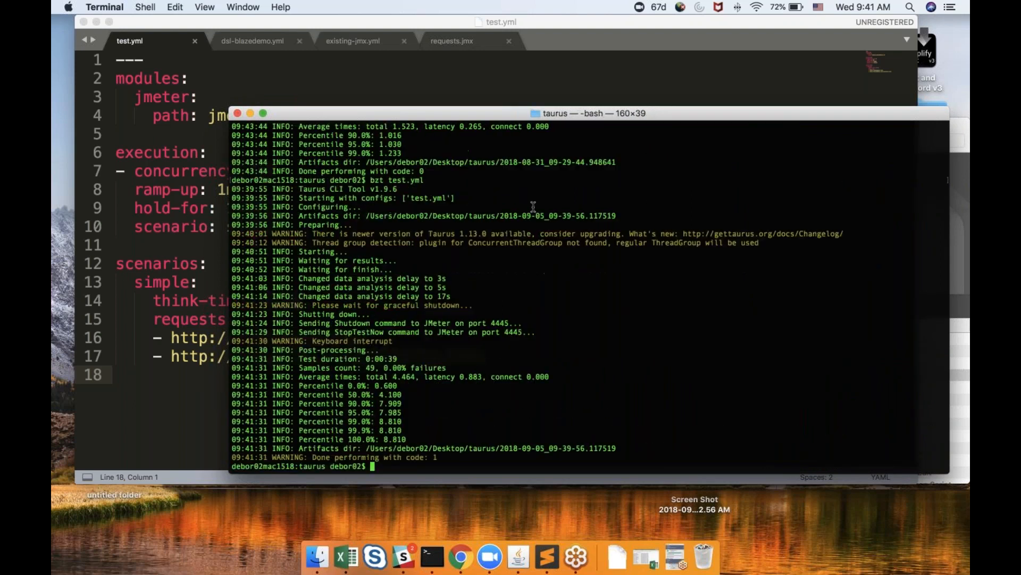
# Launch test.yml as a cloud test with bzt test.yml -cloud, then interrupt it
pyautogui.write('bzt test.yml')
pyautogui.write('-cl')
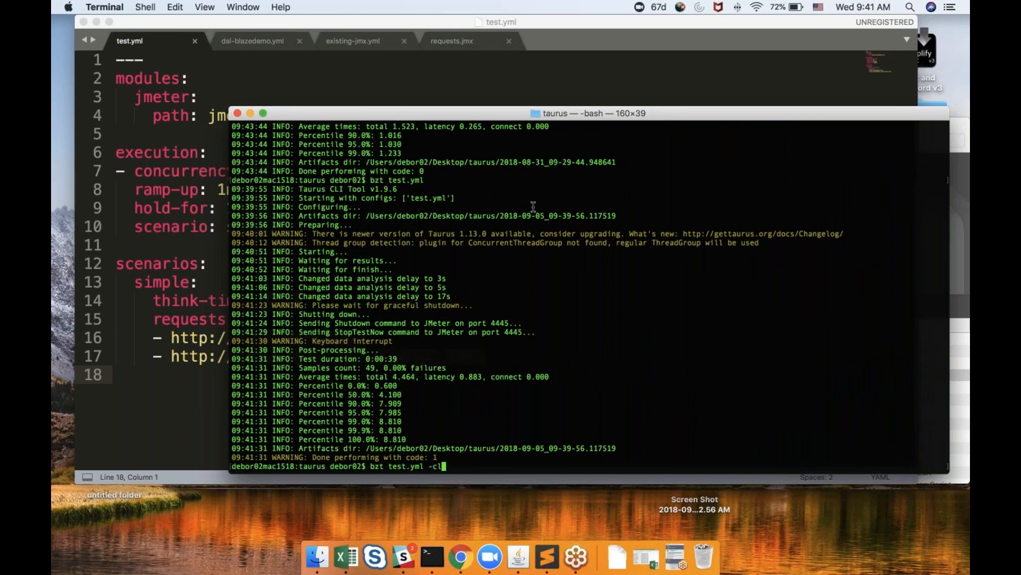
pyautogui.write('oud')
pyautogui.press('Return')
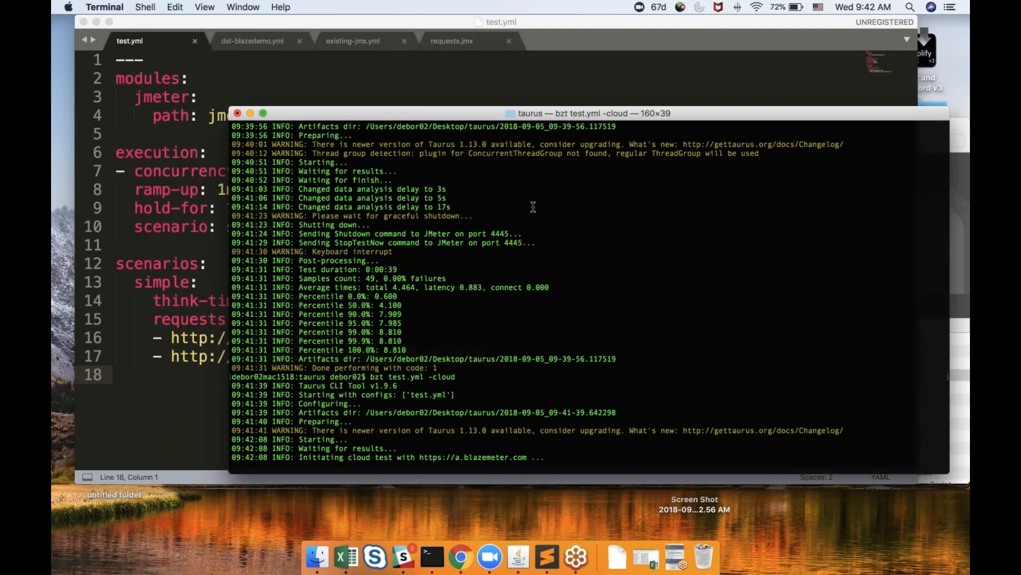
pyautogui.hotkey('ctrl', 'c')
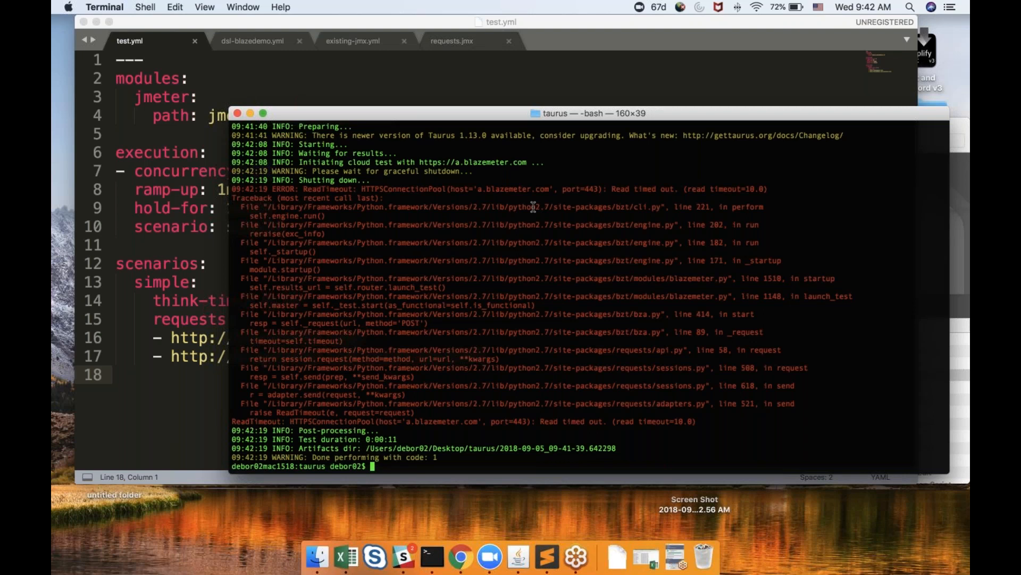
# Scroll through the cloud run's terminal output, then return to the test.yml editor
pyautogui.scroll(2, 466, 210)
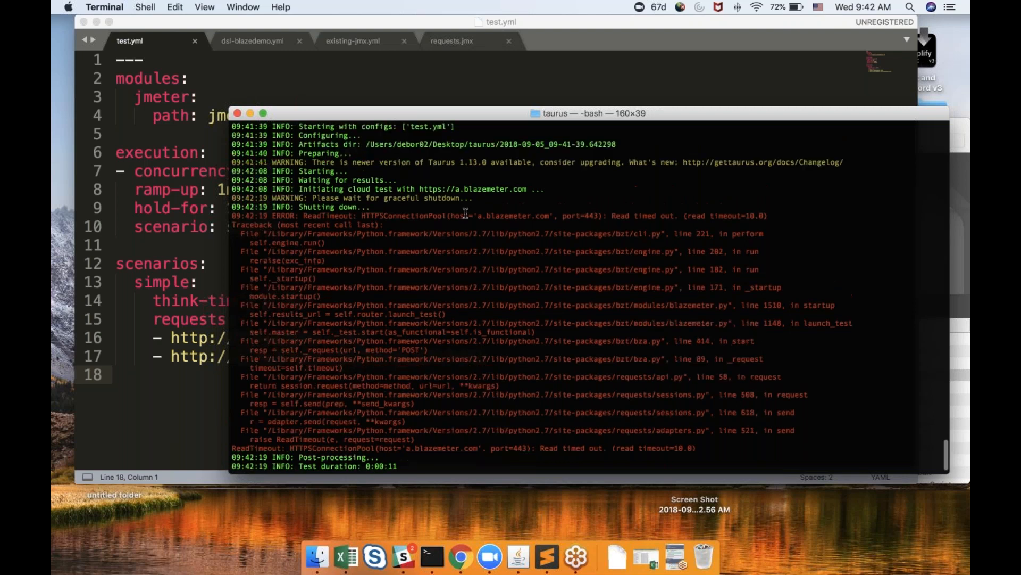
pyautogui.scroll(5, 465, 213)
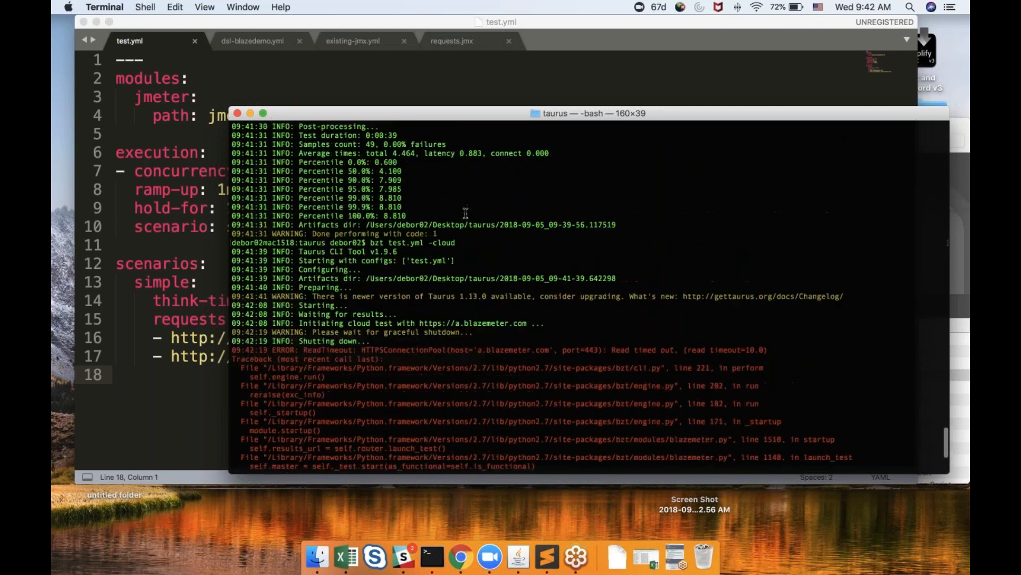
pyautogui.scroll(-6, 465, 213)
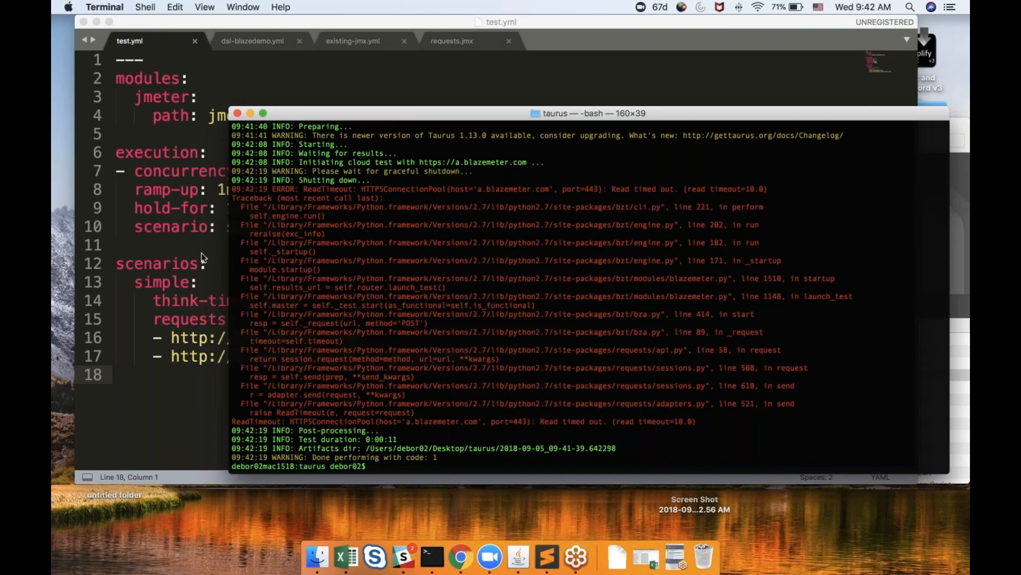
pyautogui.click(166, 249)
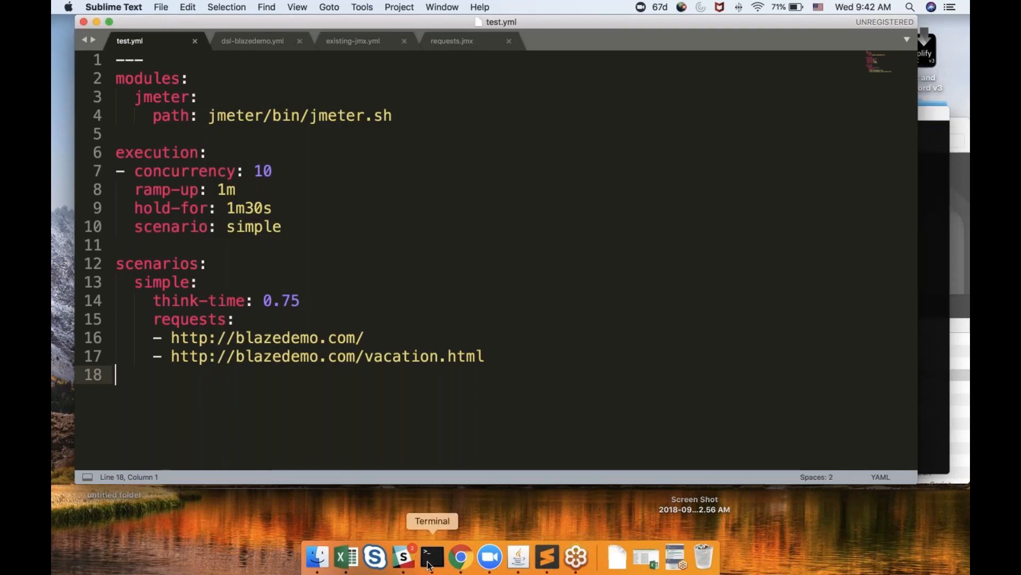
pyautogui.click(676, 556)
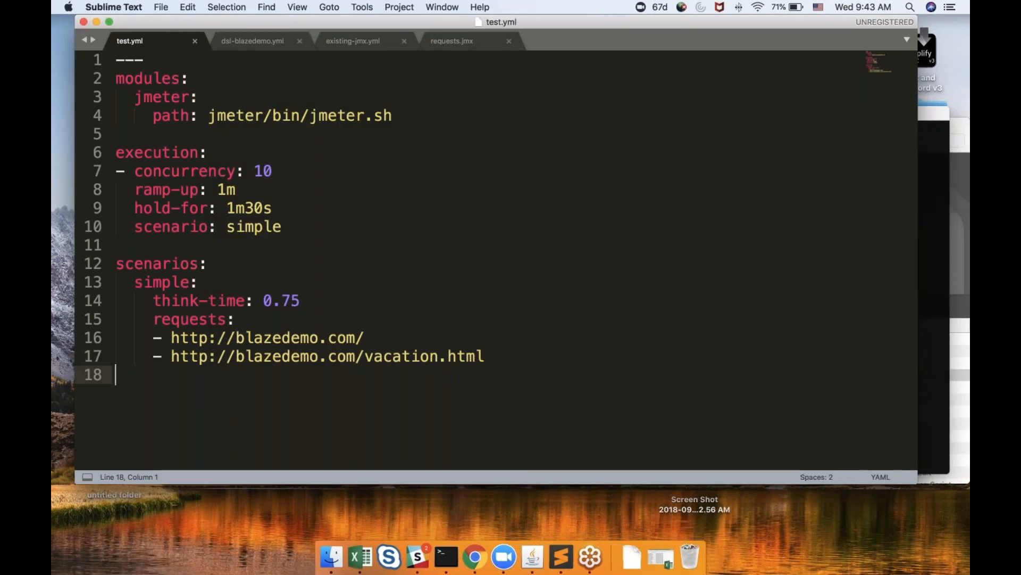